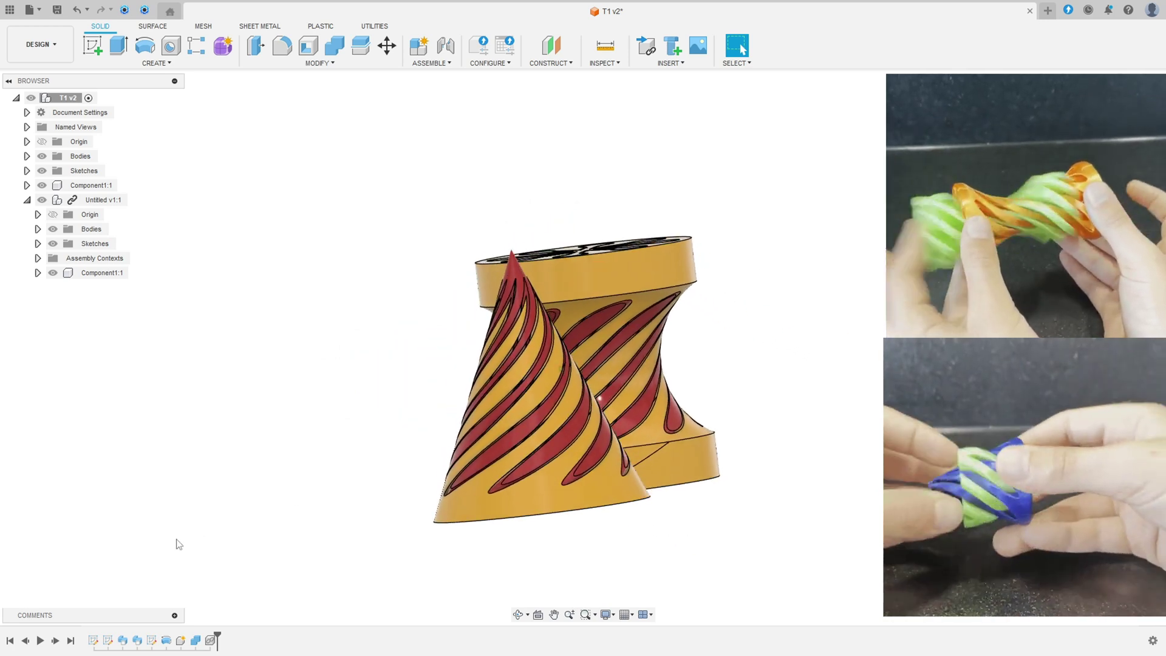
- Replay the fidget model's design history and orbit to view the cone and spool side by side
{"action": "left_click", "coordinate": [40, 642]}
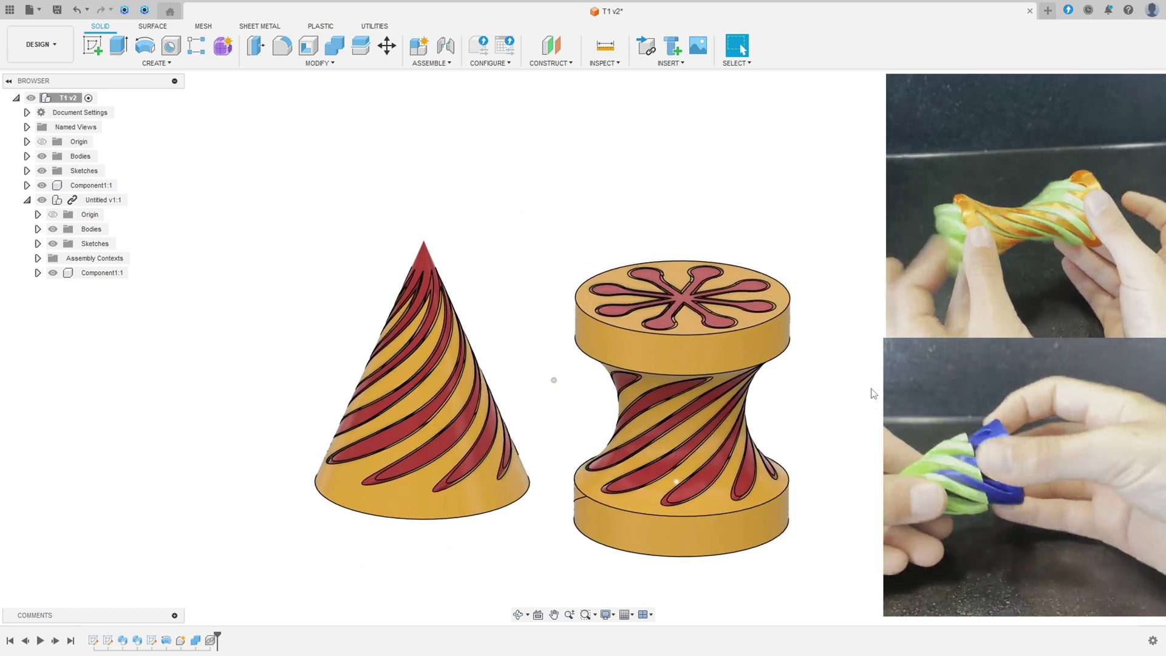
{"action": "mouse_move", "coordinate": [873, 394]}
{"action": "middle_mouse_down", "text": "shift"}
{"action": "mouse_move", "coordinate": [799, 377]}
{"action": "mouse_move", "coordinate": [863, 374]}
{"action": "middle_mouse_up", "text": "shift"}
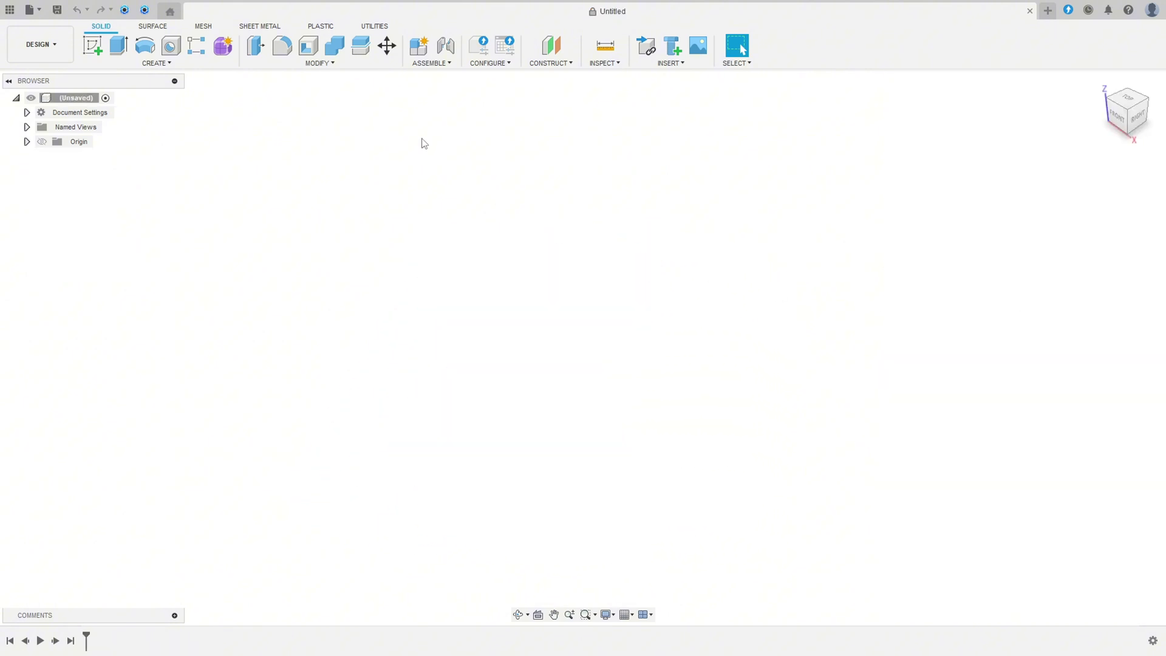
- Create a new component named 'Impossible Passthrough' in the empty design
{"action": "left_click", "coordinate": [441, 64]}
{"action": "left_click", "coordinate": [448, 79]}
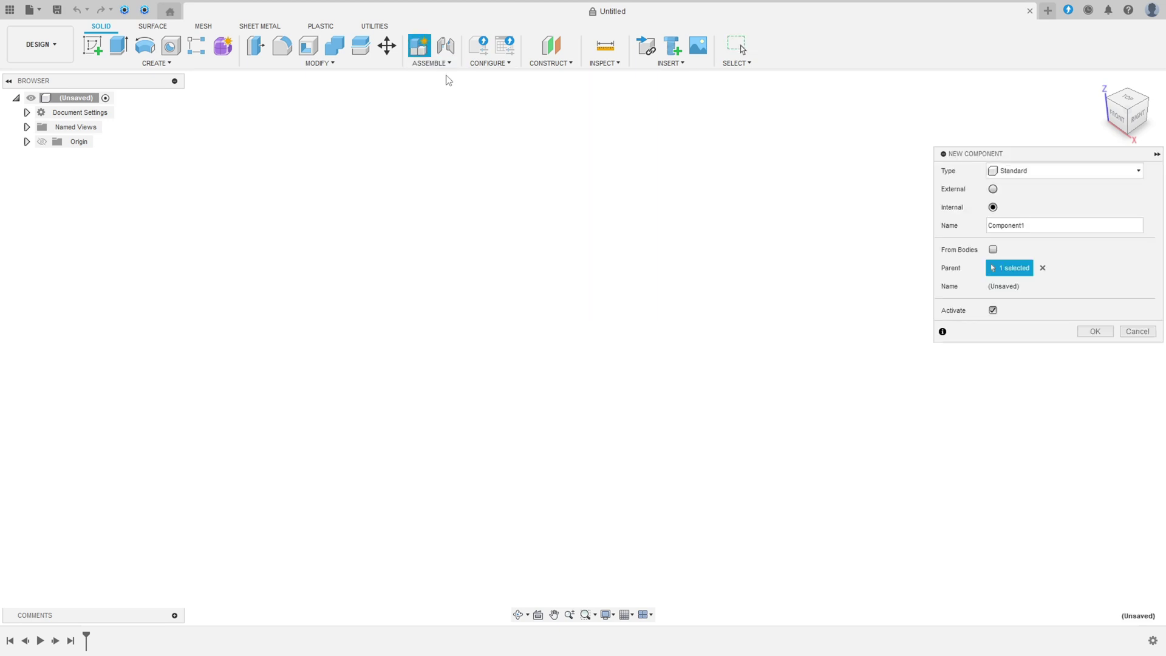
{"action": "double_click", "coordinate": [1033, 226]}
{"action": "type", "text": "Impossible Passthrough"}
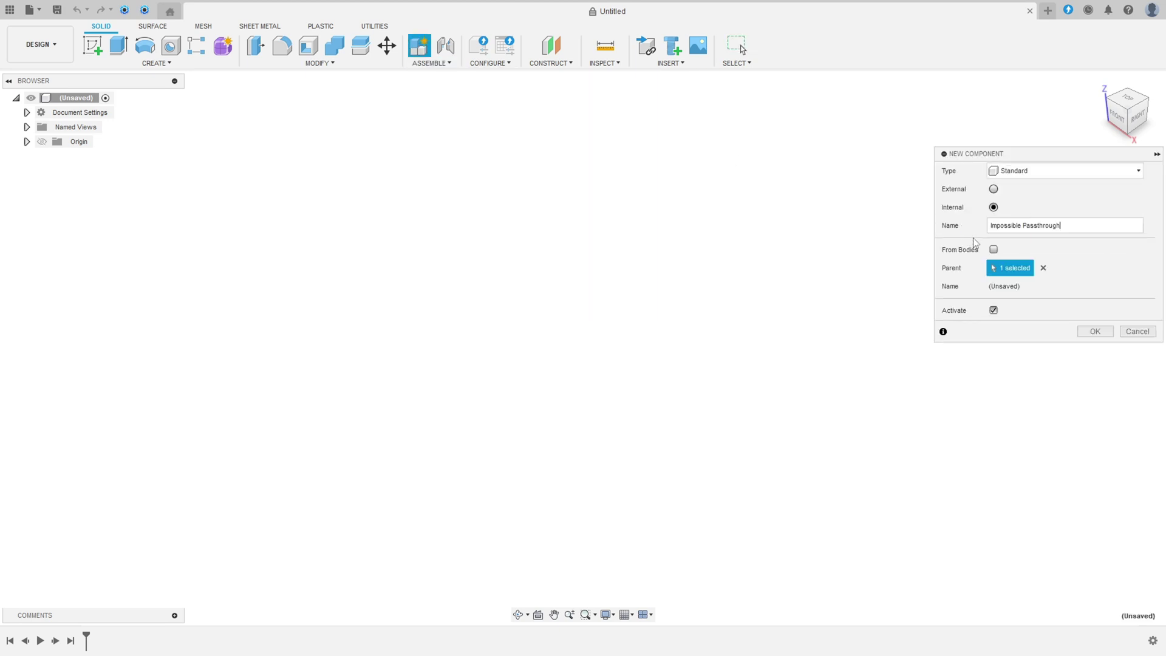
{"action": "left_click", "coordinate": [1095, 331]}
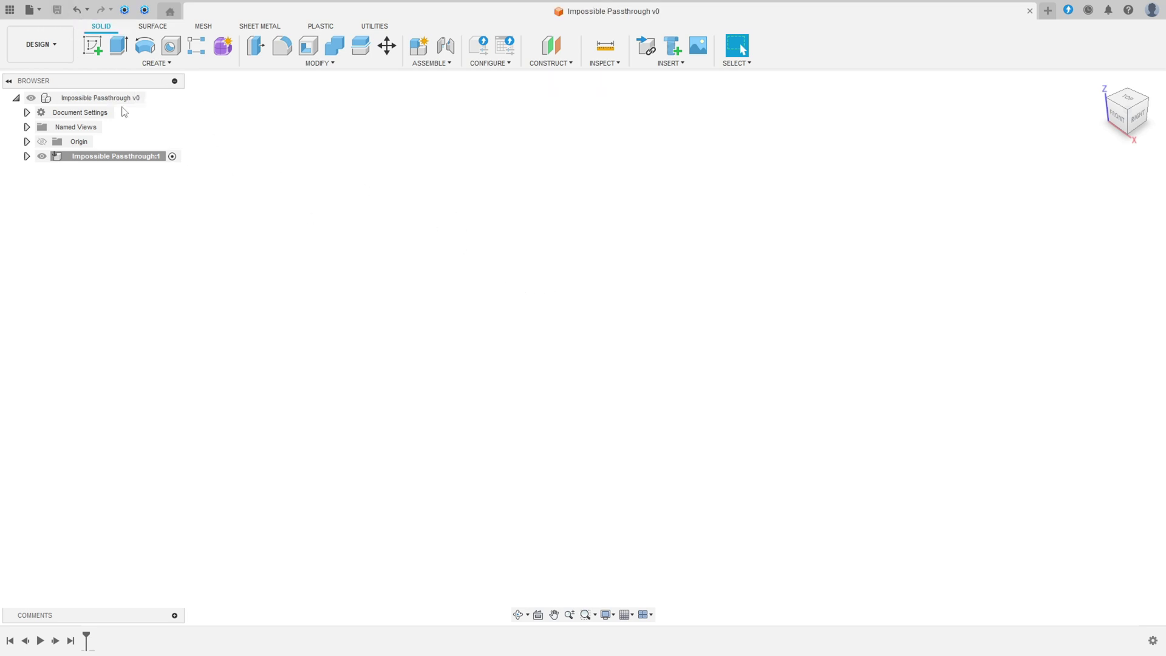
{"action": "left_click", "coordinate": [93, 44]}
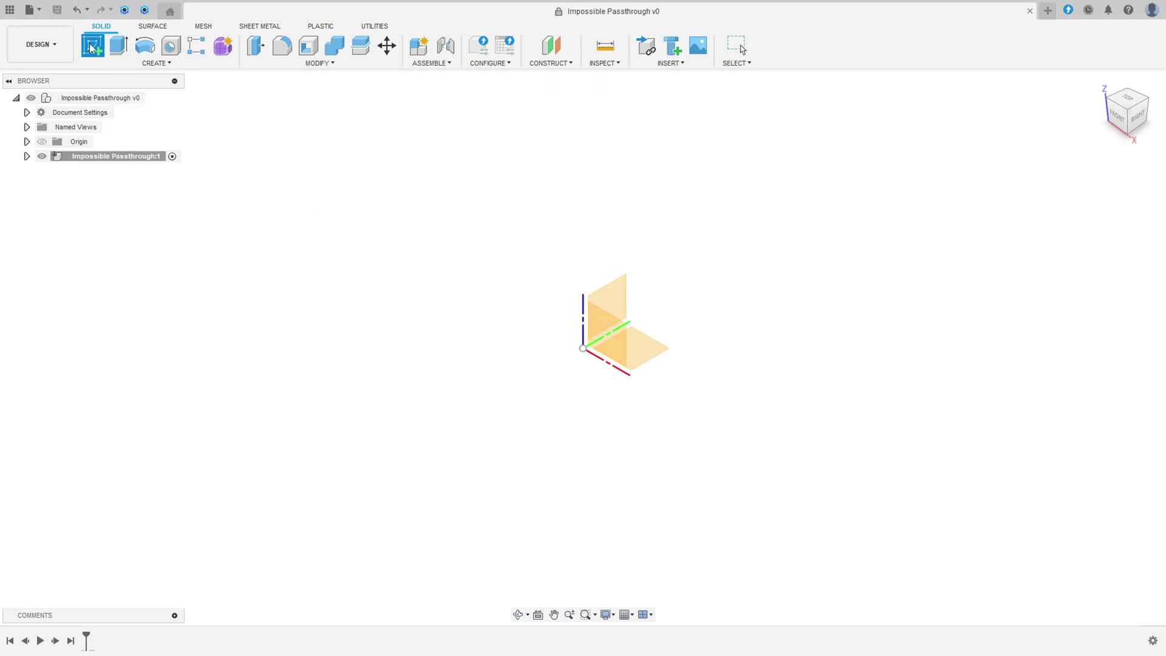
- On the XY plane, sketch a 50 mm diameter circle centred on the origin
{"action": "left_click", "coordinate": [647, 354]}
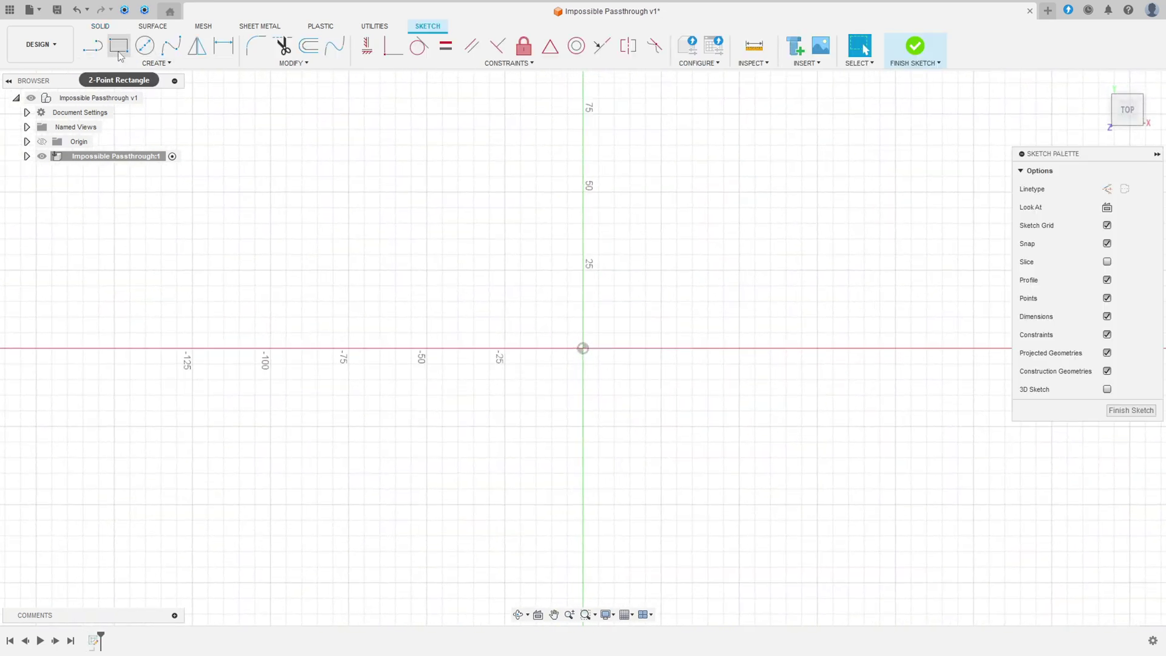
{"action": "left_click", "coordinate": [145, 45]}
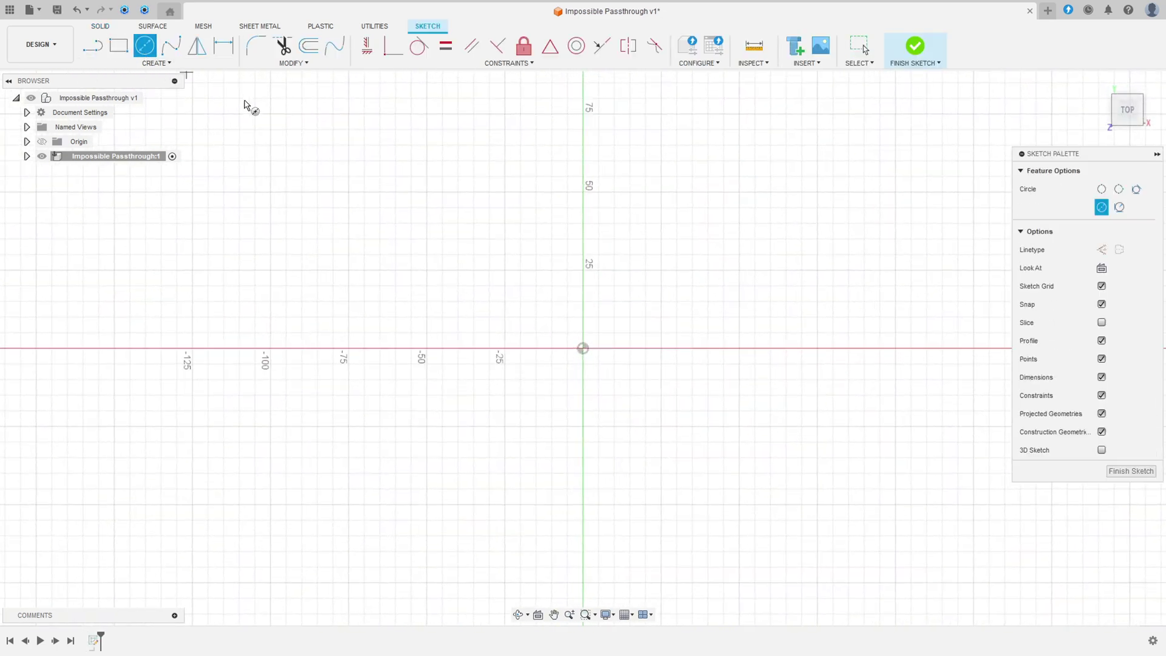
{"action": "left_click", "coordinate": [581, 349]}
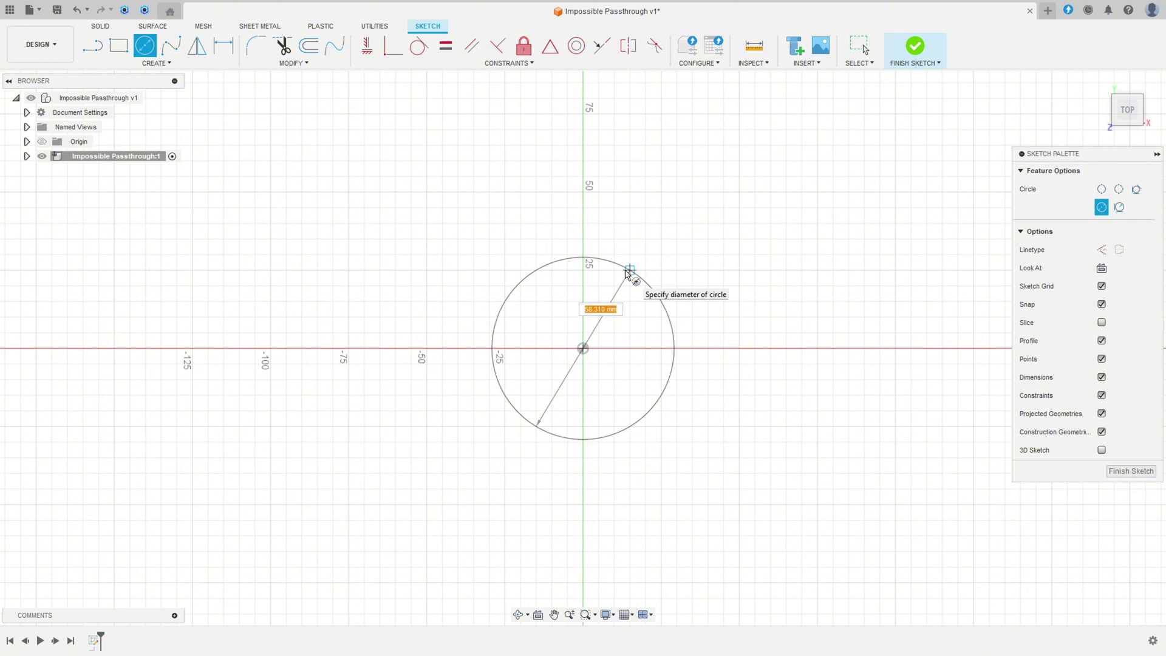
{"action": "type", "text": "50"}
{"action": "key", "text": "Return"}
{"action": "key", "text": "Escape"}
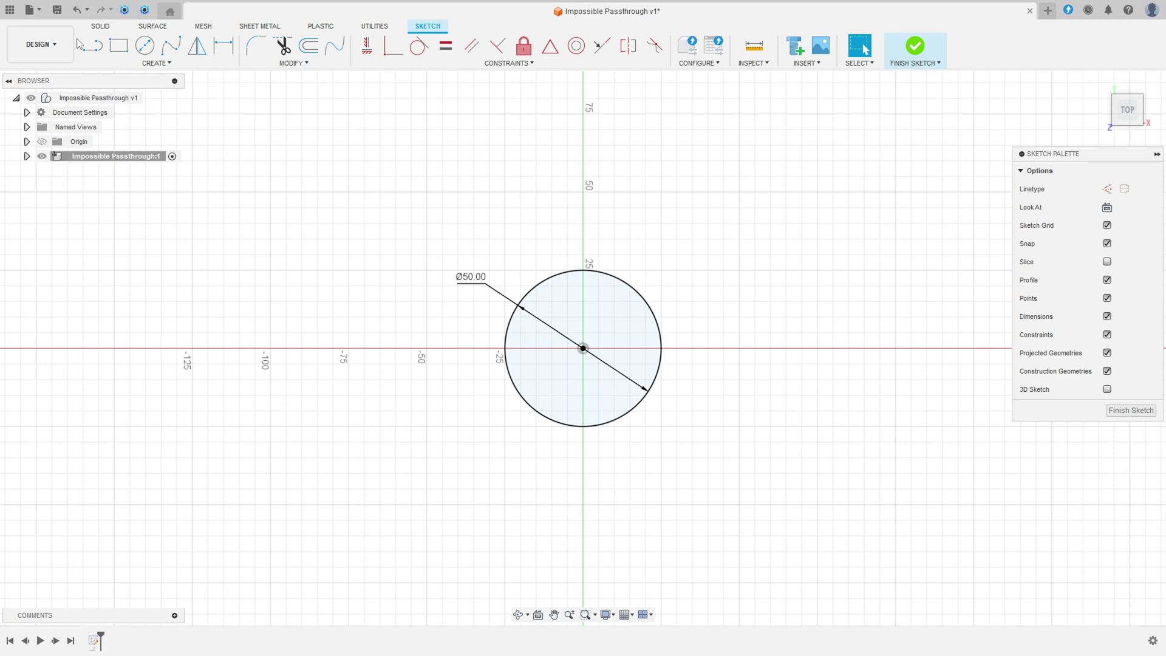
{"action": "left_click", "coordinate": [92, 45]}
{"action": "scroll", "coordinate": [632, 355], "scroll_direction": "up", "scroll_amount": 5}
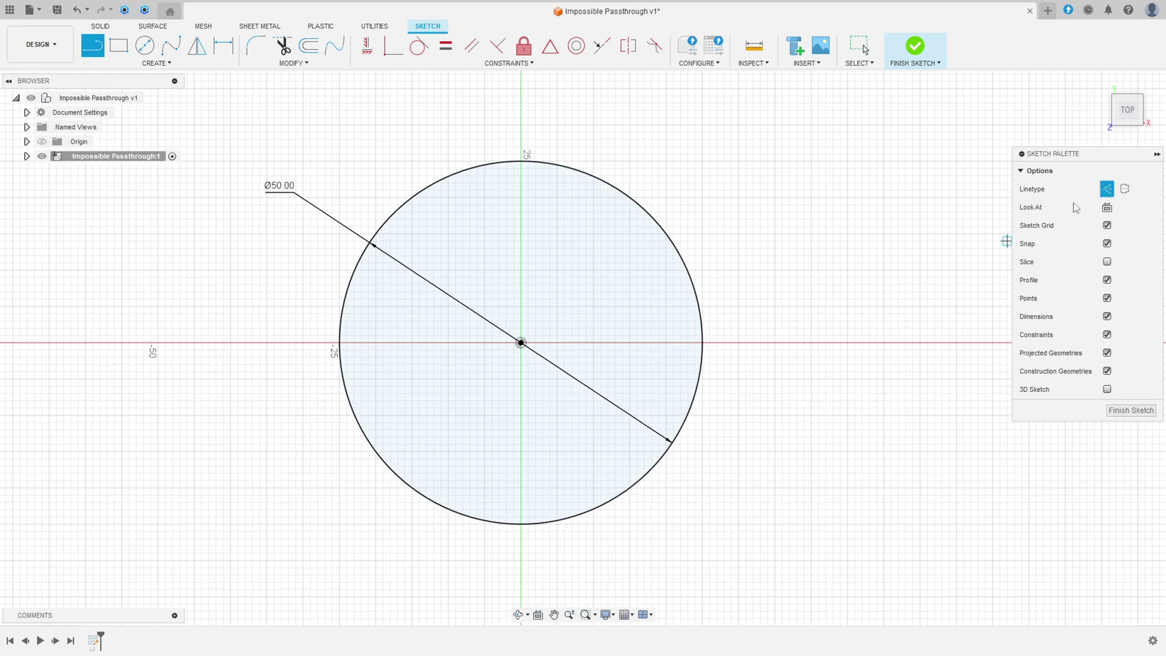
- Draw a 15 mm construction line rightward from the origin and move its dimension below it
{"action": "left_click", "coordinate": [521, 343]}
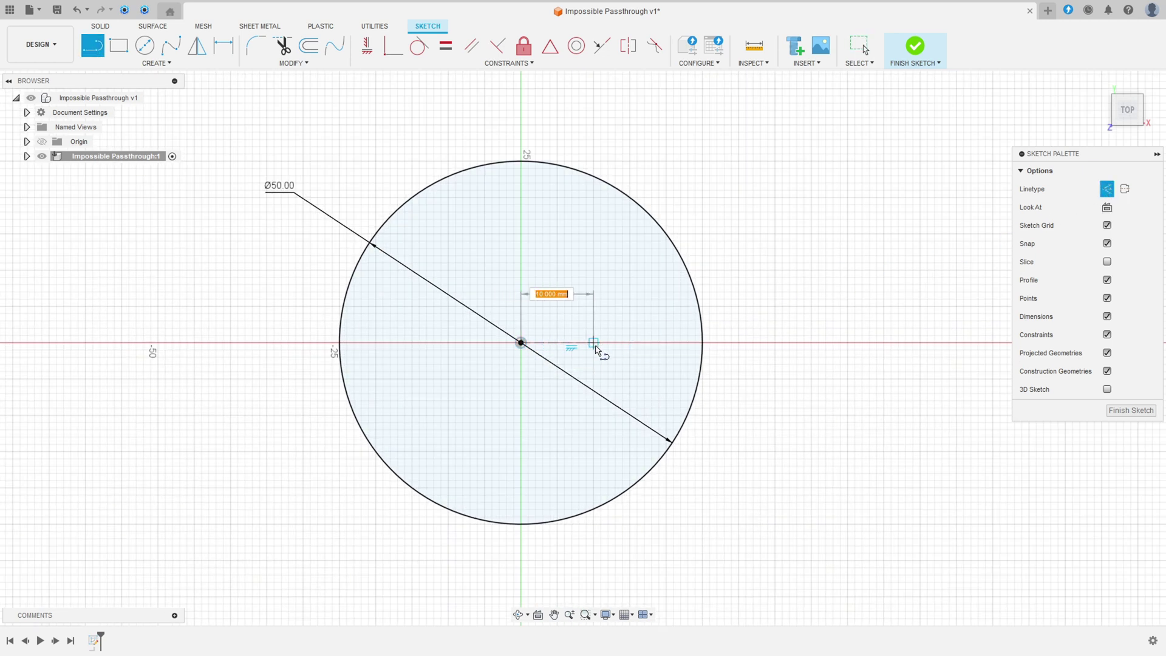
{"action": "key", "text": "Tab"}
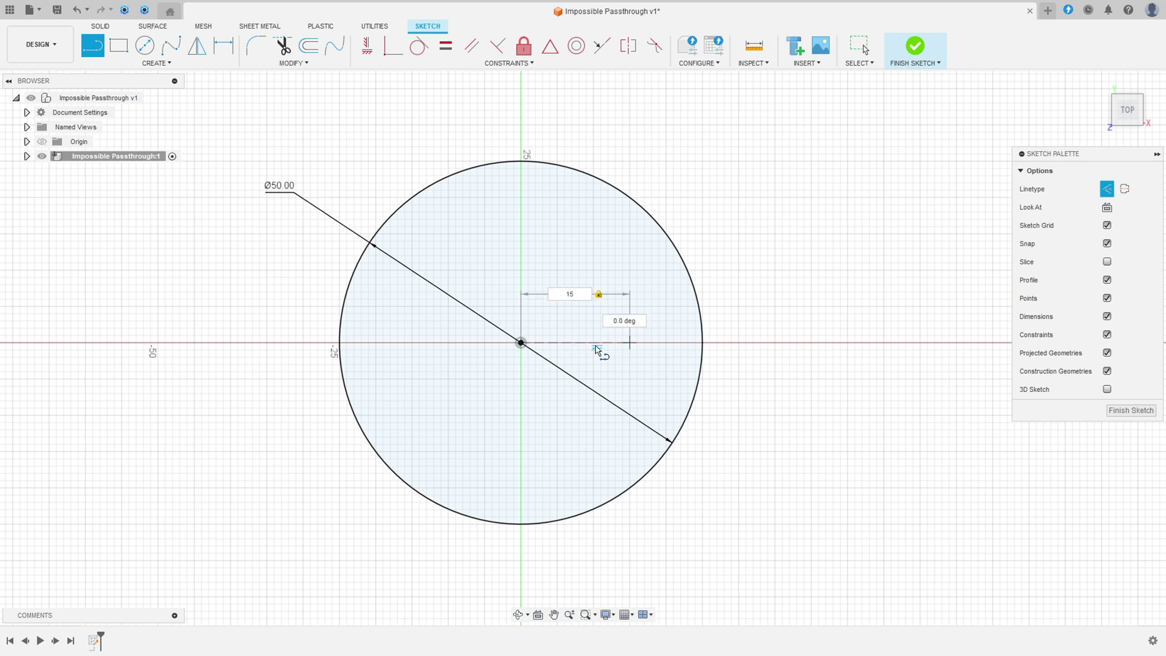
{"action": "key", "text": "Return"}
{"action": "scroll", "coordinate": [588, 328], "scroll_direction": "up", "scroll_amount": 5}
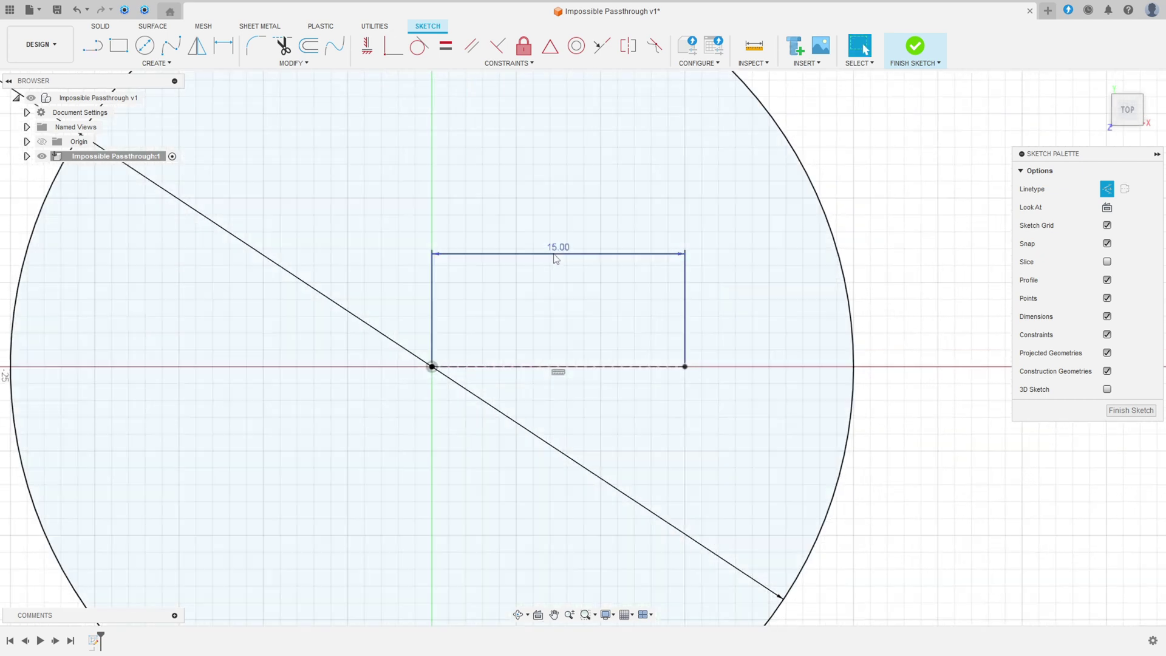
{"action": "key", "text": "Escape"}
{"action": "left_click_drag", "start_coordinate": [554, 389], "coordinate": [556, 562]}
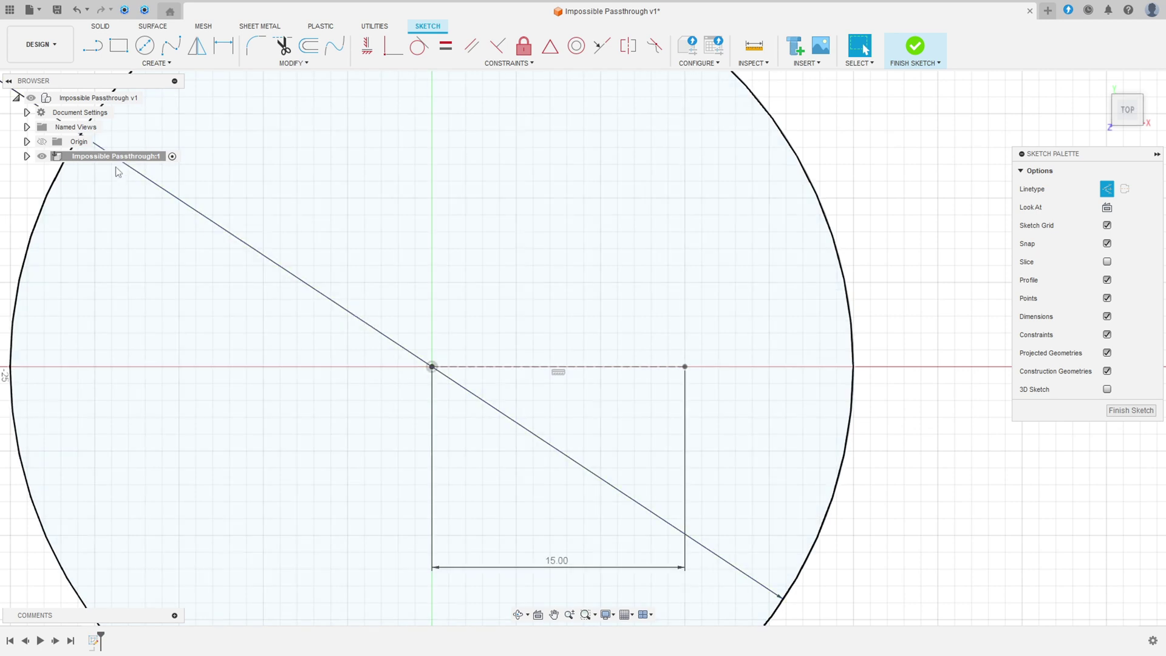
- Draw two solid horizontal lines, one above and one below the centre line
{"action": "left_click", "coordinate": [96, 48]}
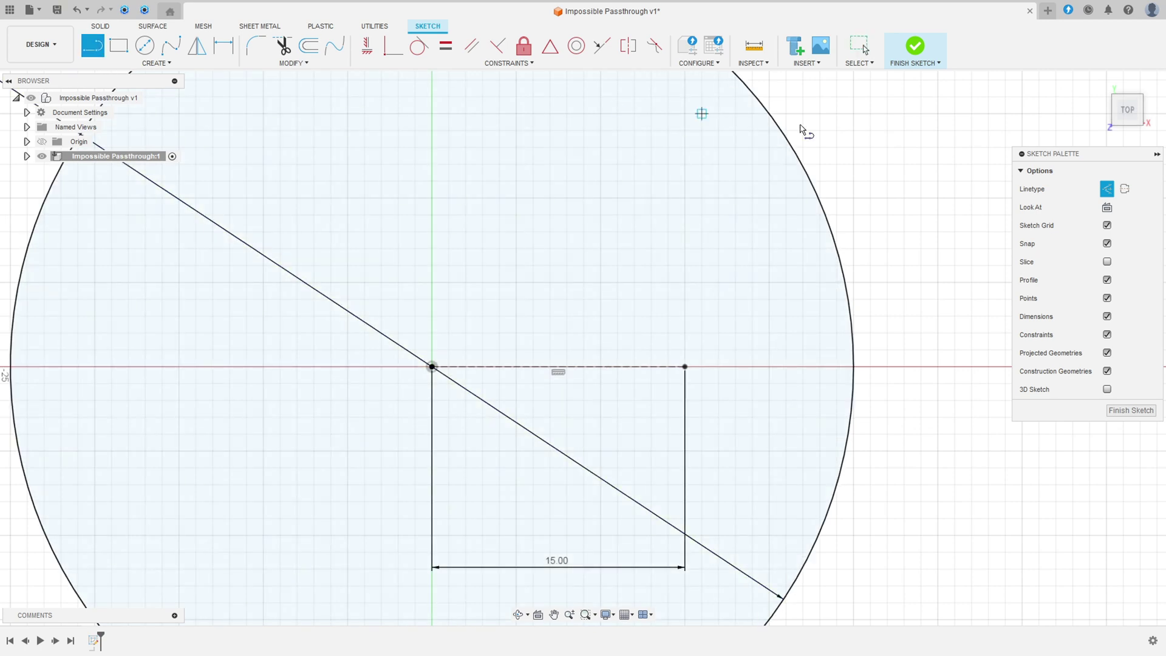
{"action": "left_click", "coordinate": [1107, 189]}
{"action": "left_click", "coordinate": [684, 333]}
{"action": "double_click", "coordinate": [482, 333]}
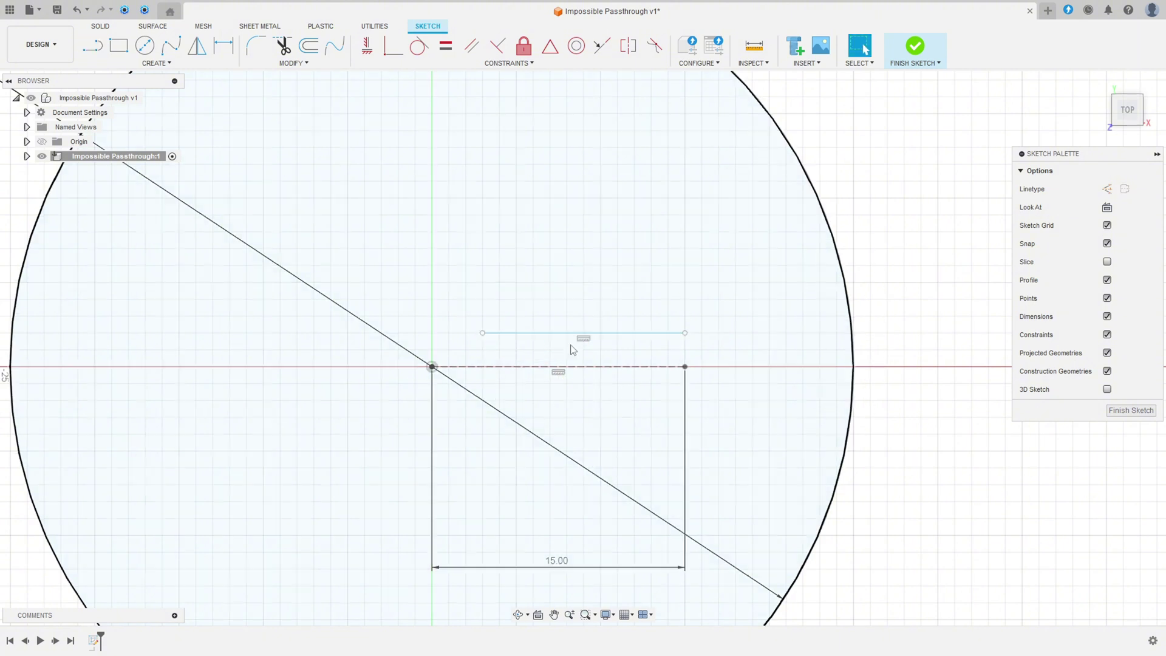
{"action": "left_click", "coordinate": [685, 400]}
{"action": "double_click", "coordinate": [482, 400]}
{"action": "key", "text": "Escape"}
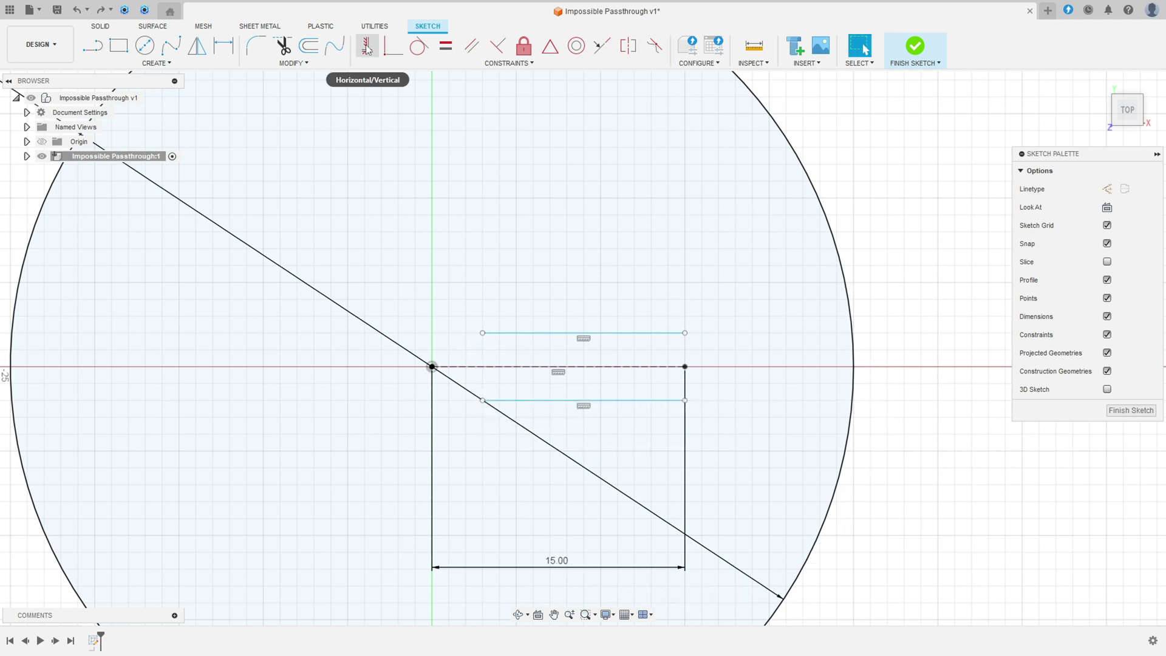
- Vertically align both horizontal lines' right endpoints with the centre line's end
{"action": "left_click", "coordinate": [367, 48]}
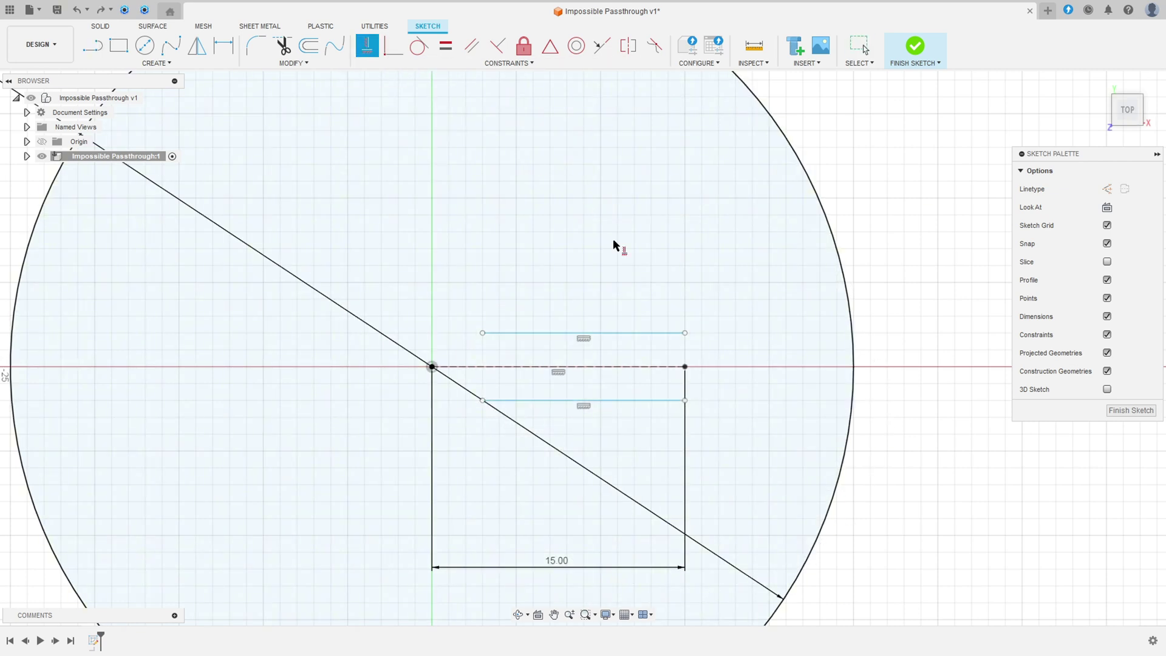
{"action": "left_click", "coordinate": [686, 334]}
{"action": "left_click", "coordinate": [686, 369]}
{"action": "left_click", "coordinate": [685, 402]}
{"action": "left_click", "coordinate": [685, 368]}
- Dimension the upper line 1 mm above the centre line and the two lines 2 mm apart
{"action": "left_click", "coordinate": [224, 44]}
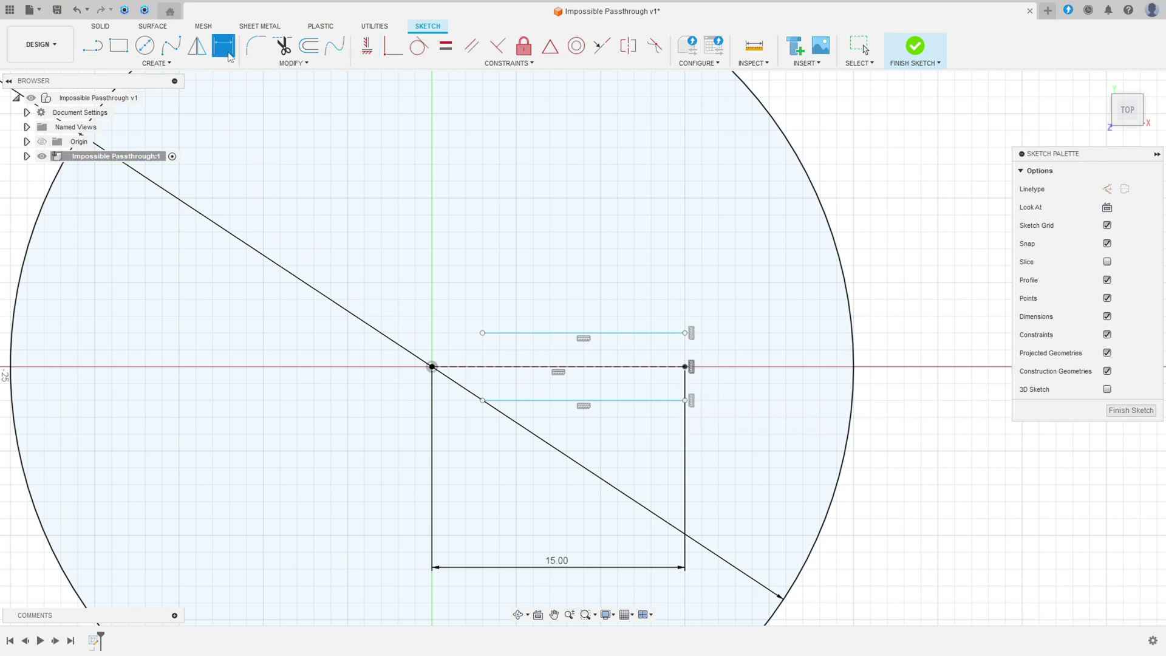
{"action": "left_click", "coordinate": [548, 334]}
{"action": "left_click", "coordinate": [572, 366]}
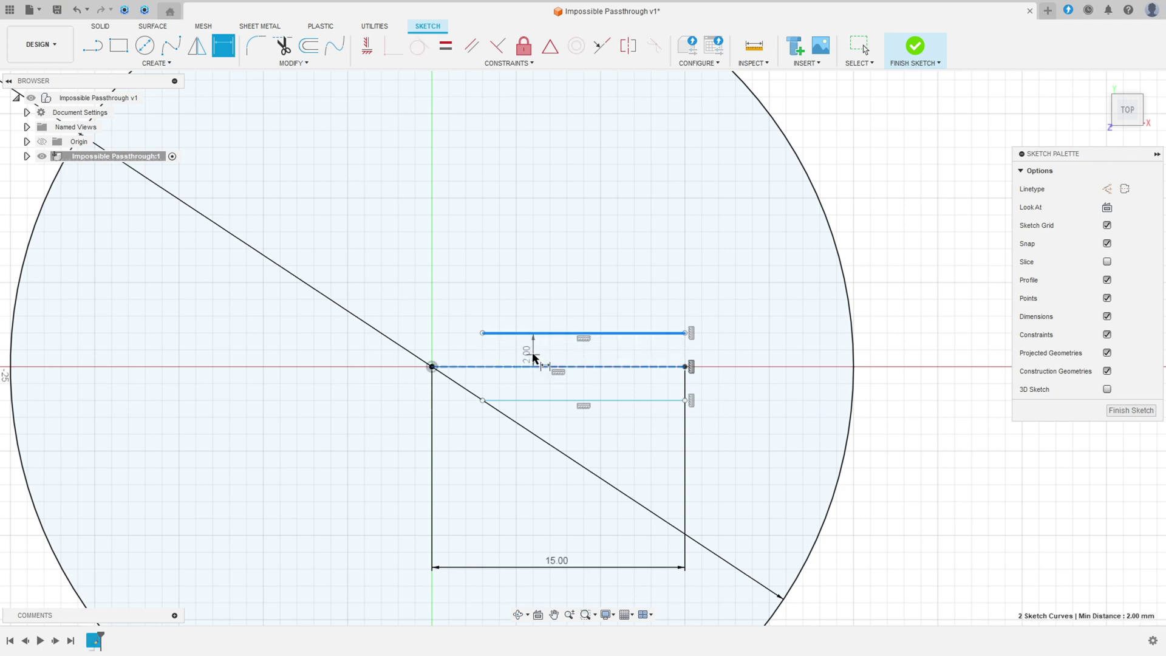
{"action": "left_click", "coordinate": [533, 353]}
{"action": "type", "text": "1"}
{"action": "key", "text": "Return"}
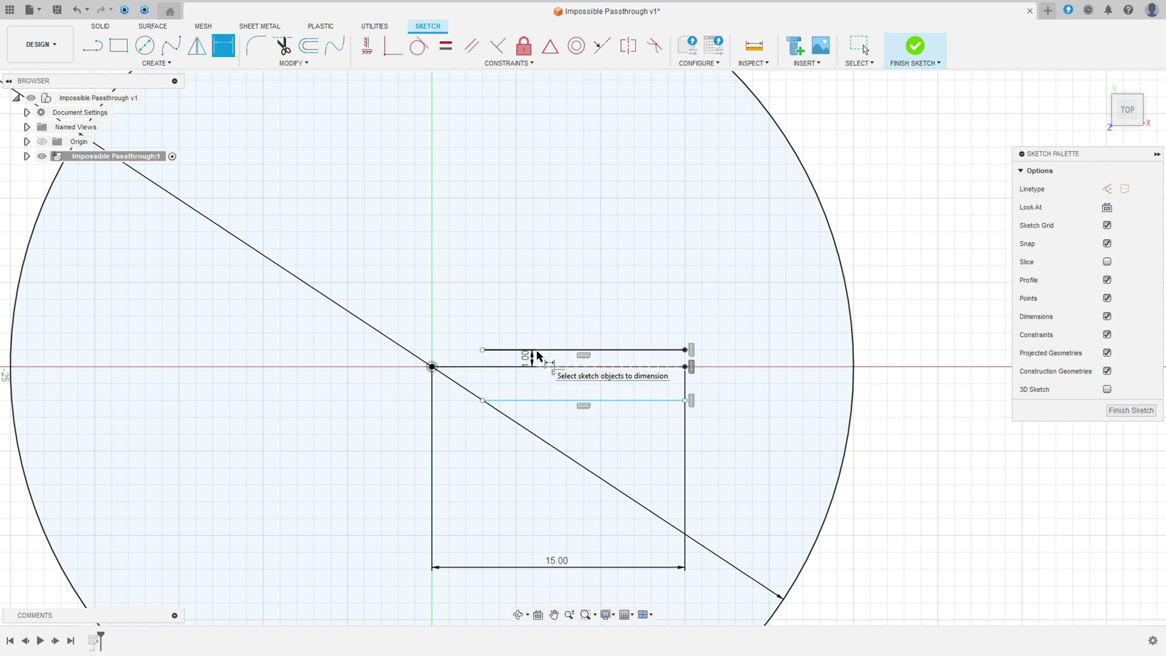
{"action": "left_click", "coordinate": [549, 350]}
{"action": "left_click", "coordinate": [523, 401]}
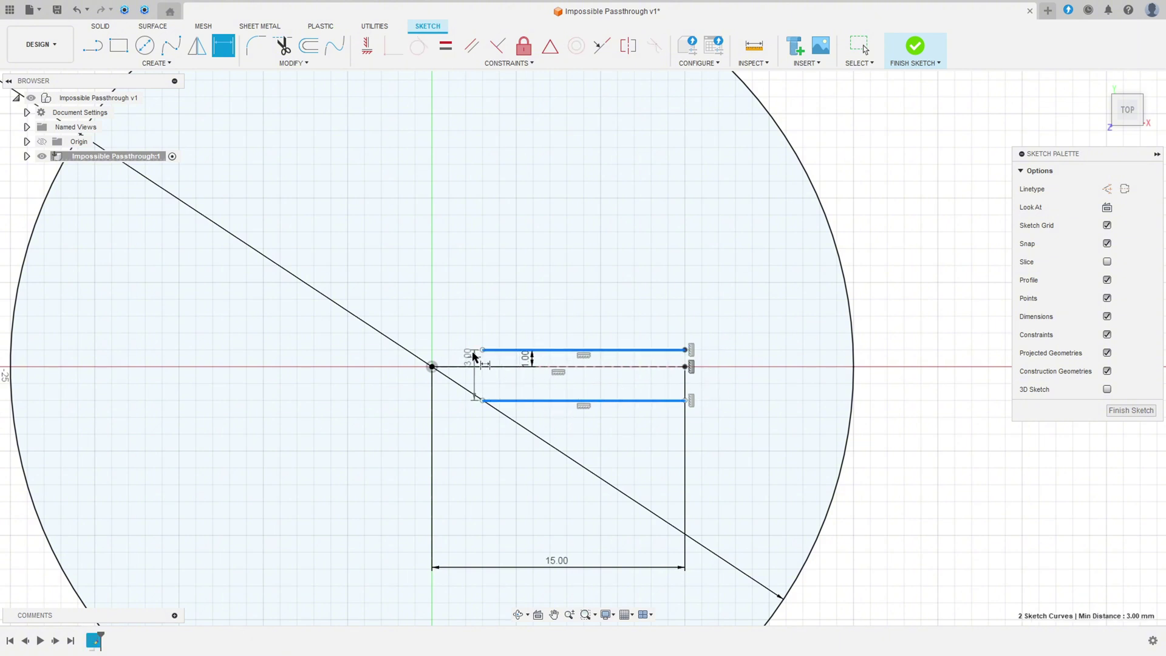
{"action": "left_click", "coordinate": [505, 321]}
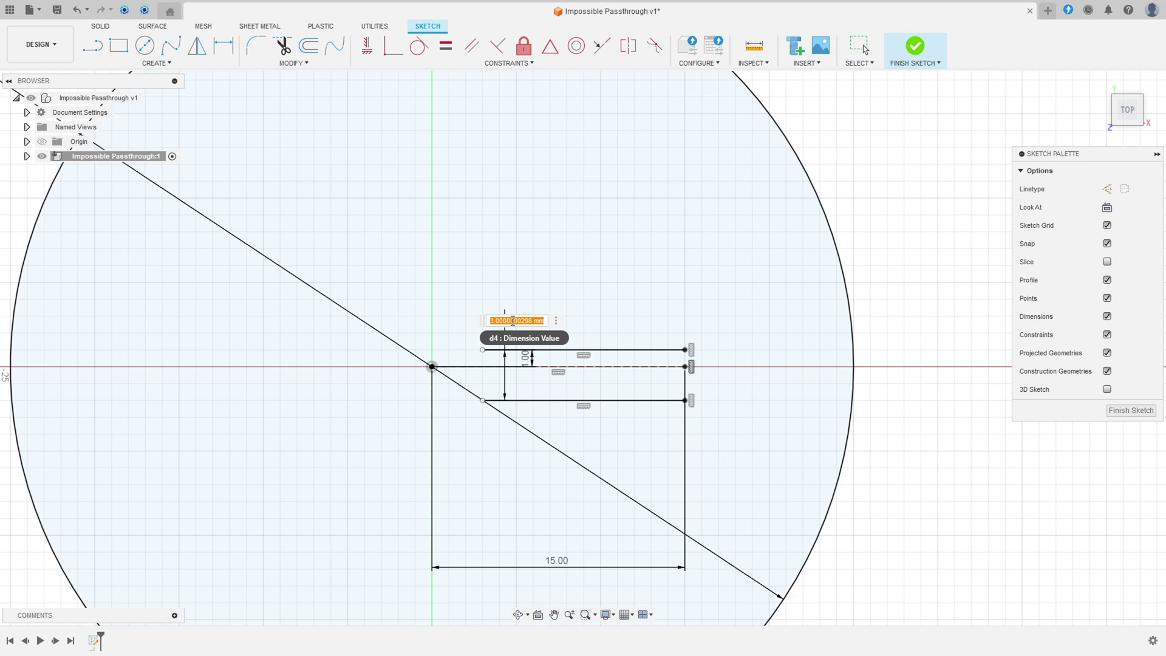
{"action": "type", "text": "2"}
{"action": "key", "text": "Return"}
{"action": "scroll", "coordinate": [517, 341], "scroll_direction": "up", "scroll_amount": 2}
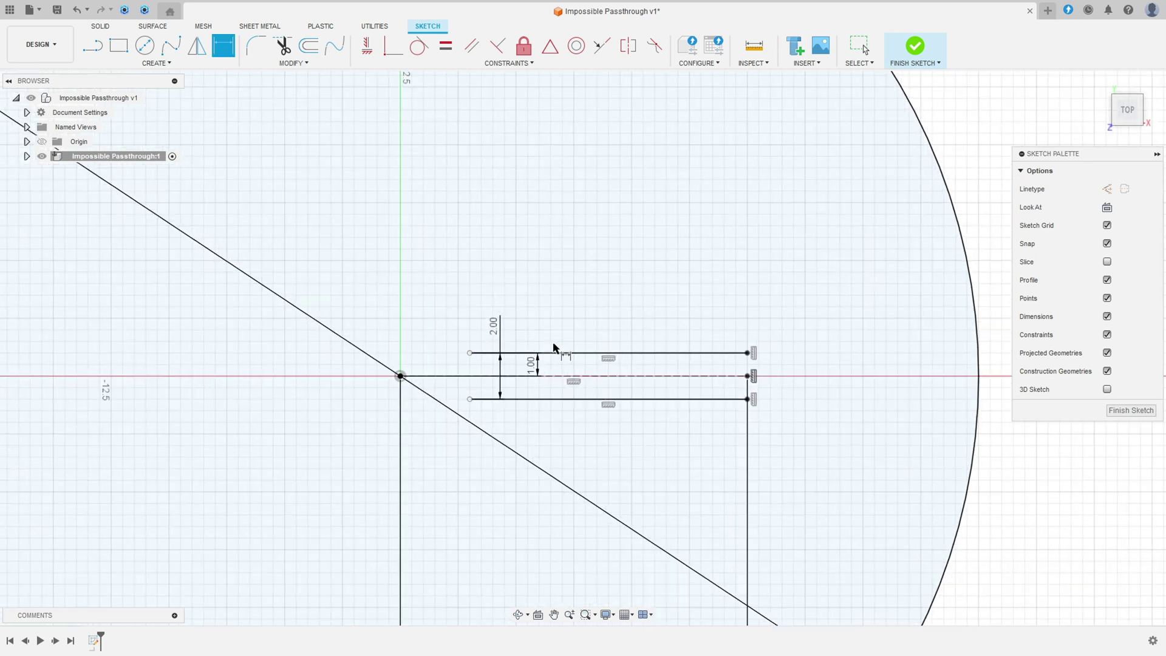
{"action": "key", "text": "Escape"}
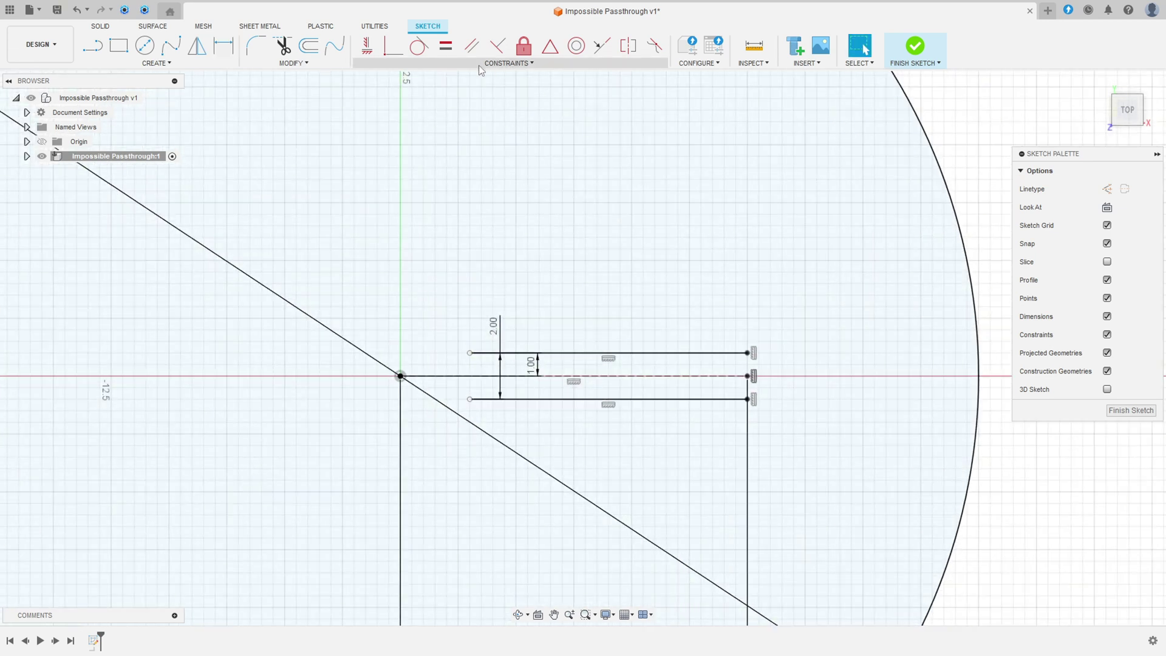
- Make the top and bottom horizontal lines equal in length
{"action": "left_click", "coordinate": [446, 46]}
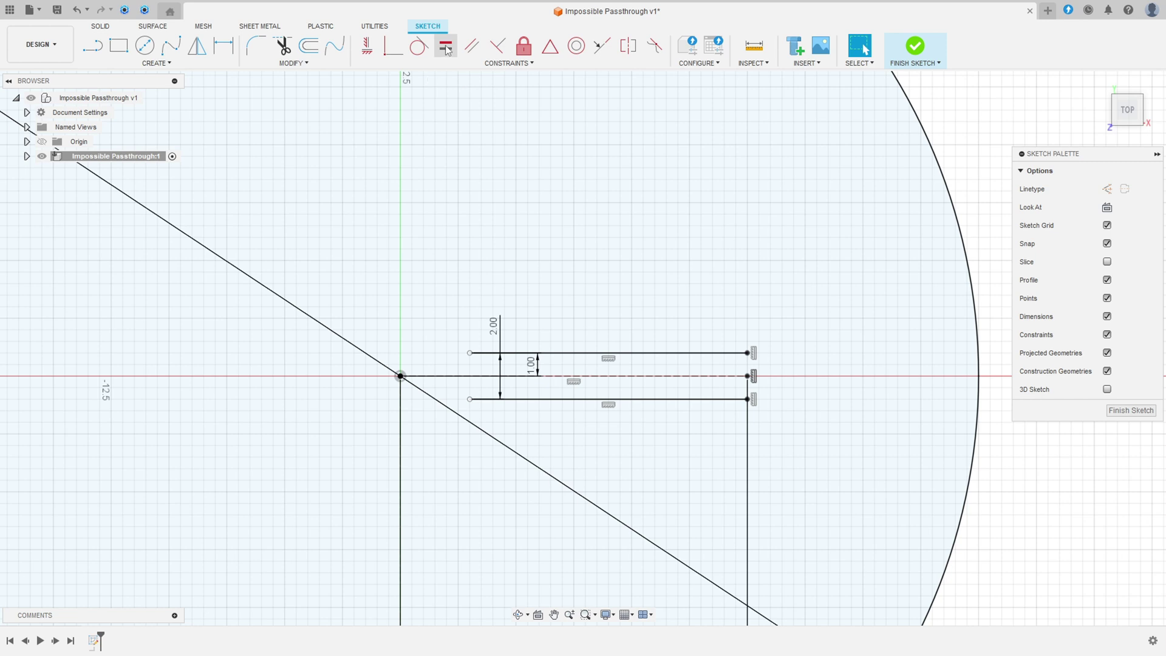
{"action": "left_click", "coordinate": [632, 358]}
{"action": "left_click", "coordinate": [631, 400]}
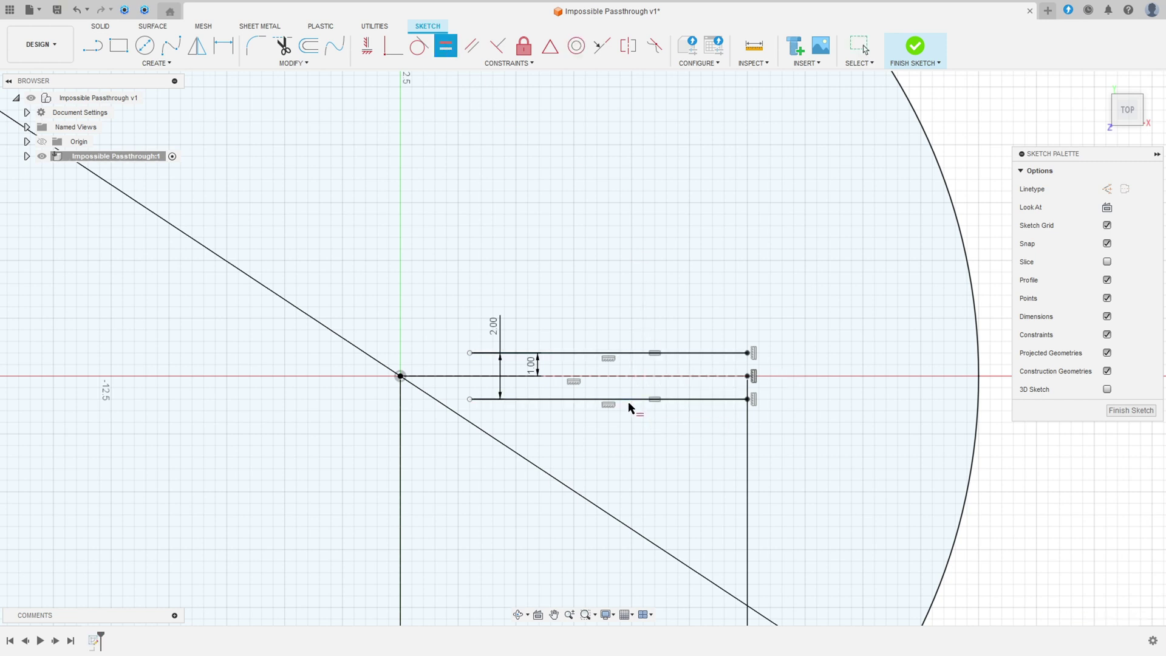
{"action": "scroll", "coordinate": [603, 421], "scroll_direction": "down", "scroll_amount": 3}
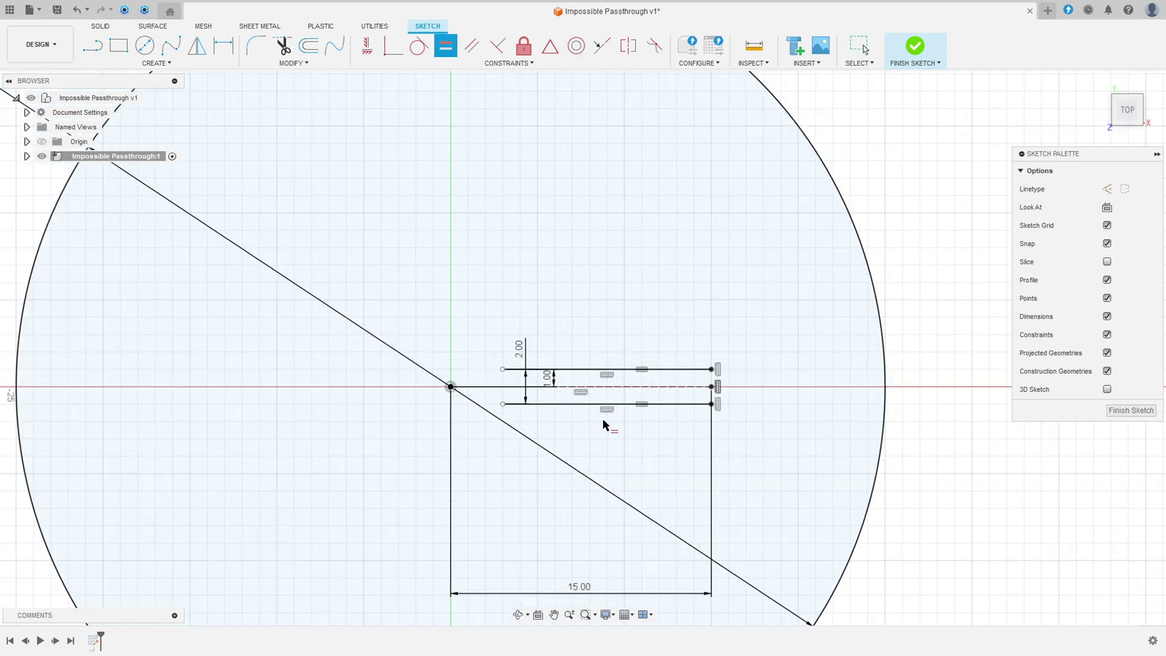
- Draw a 7 mm diameter circle centred on the X axis
{"action": "left_click", "coordinate": [146, 50]}
{"action": "left_click", "coordinate": [662, 360]}
{"action": "type", "text": "7"}
{"action": "key", "text": "Return"}
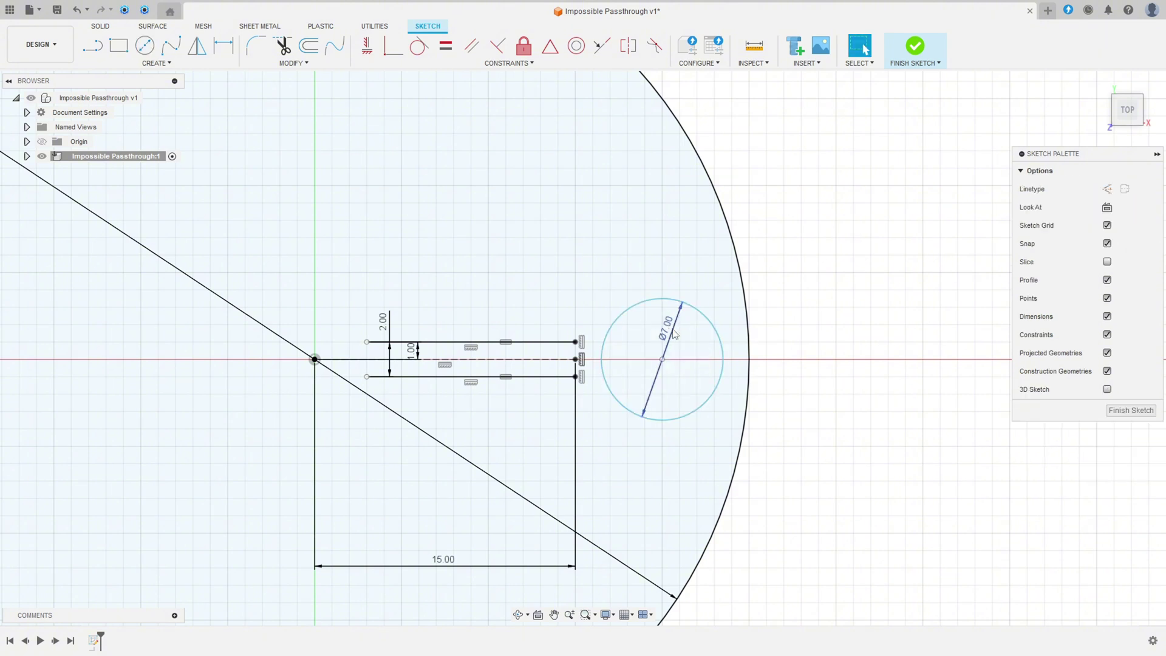
{"action": "scroll", "coordinate": [674, 307], "scroll_direction": "up", "scroll_amount": 2}
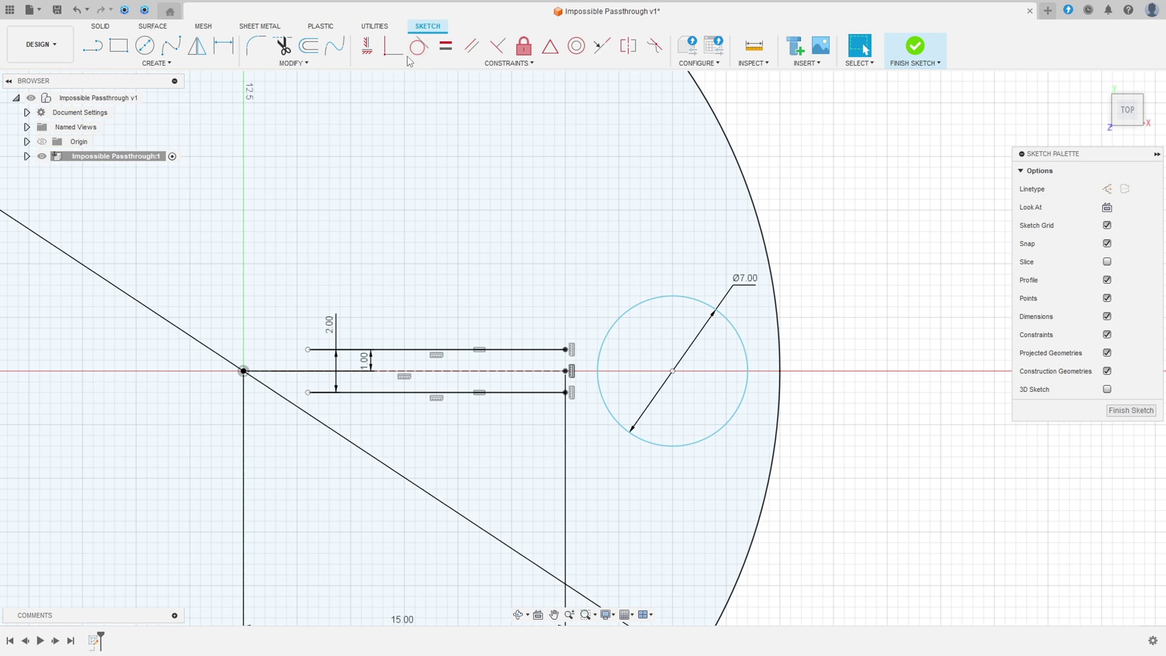
- Align the circle's centre horizontally with the line end and make it pass through the top line's end
{"action": "left_click", "coordinate": [368, 49]}
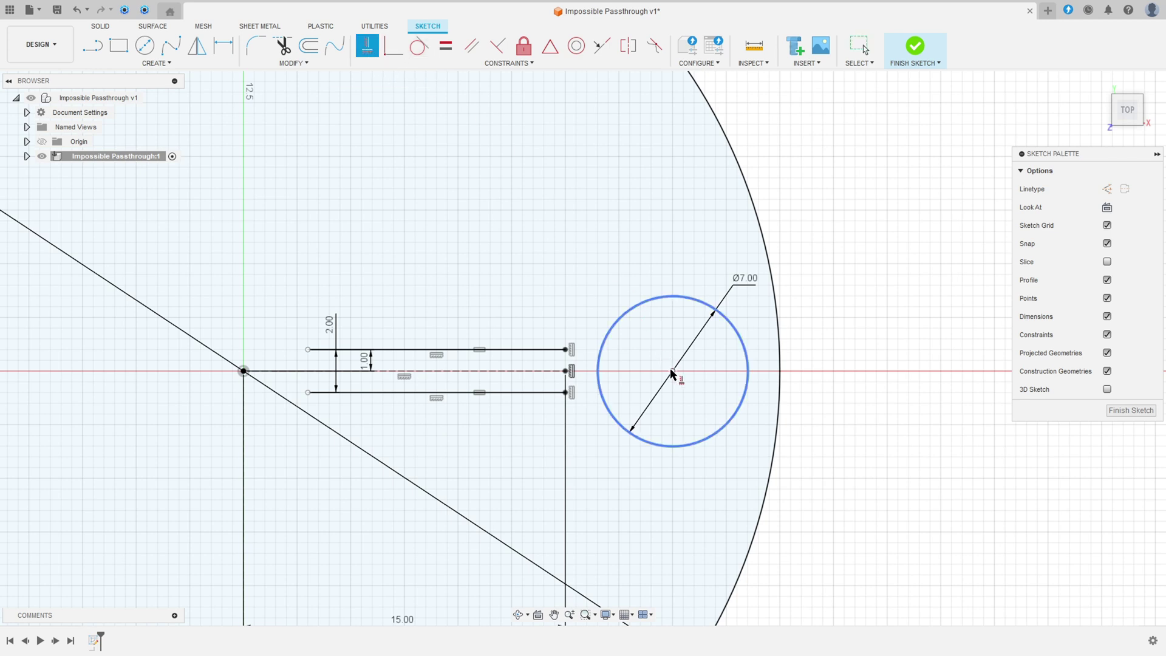
{"action": "left_click", "coordinate": [673, 372]}
{"action": "left_click", "coordinate": [564, 372]}
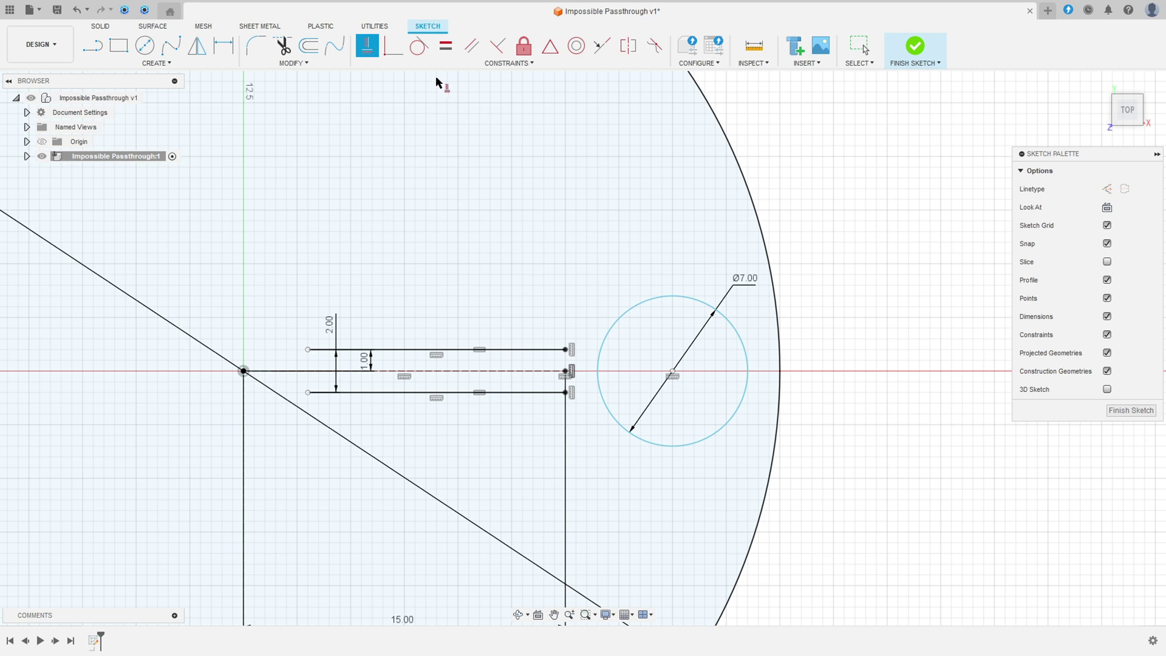
{"action": "left_click", "coordinate": [393, 45]}
{"action": "left_click", "coordinate": [617, 327]}
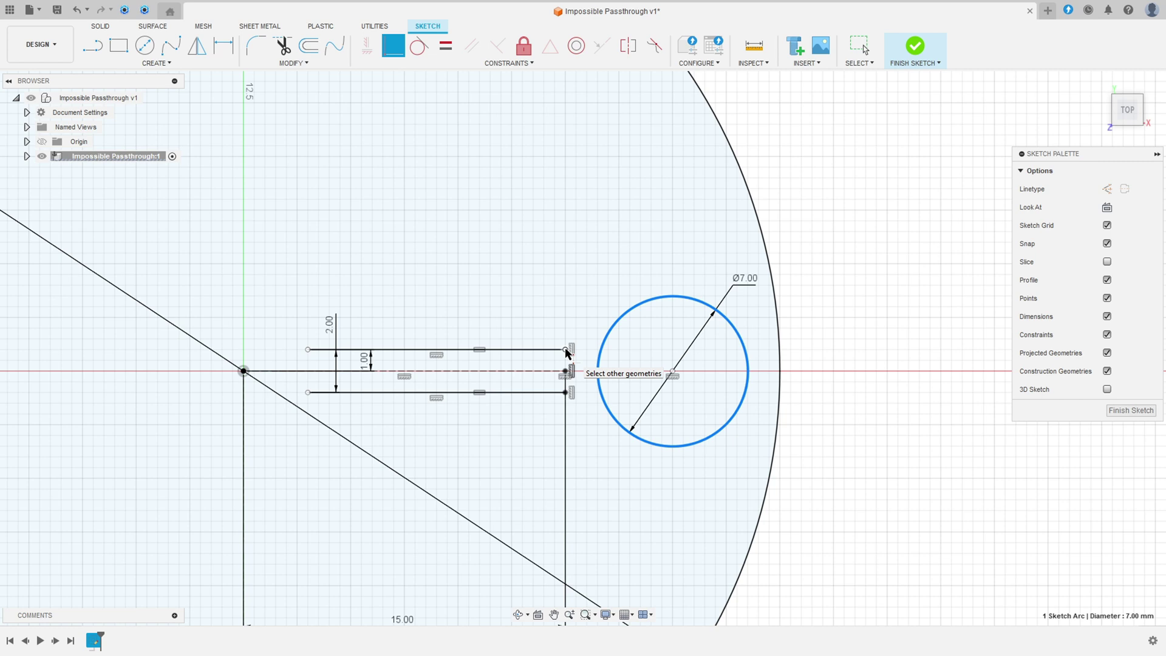
{"action": "left_click", "coordinate": [566, 350]}
{"action": "scroll", "coordinate": [589, 369], "scroll_direction": "up", "scroll_amount": 3}
{"action": "middle_click_drag", "start_coordinate": [589, 370], "coordinate": [649, 357]}
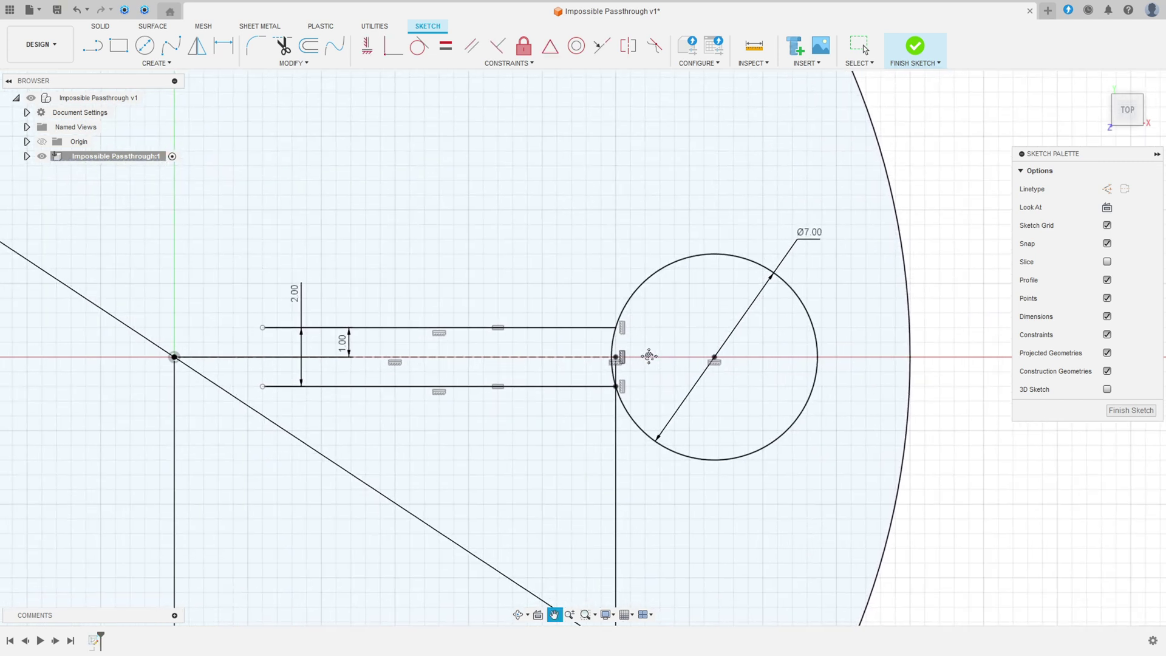
{"action": "left_click", "coordinate": [156, 65]}
{"action": "mouse_move", "coordinate": [170, 114]}
{"action": "left_click", "coordinate": [224, 113]}
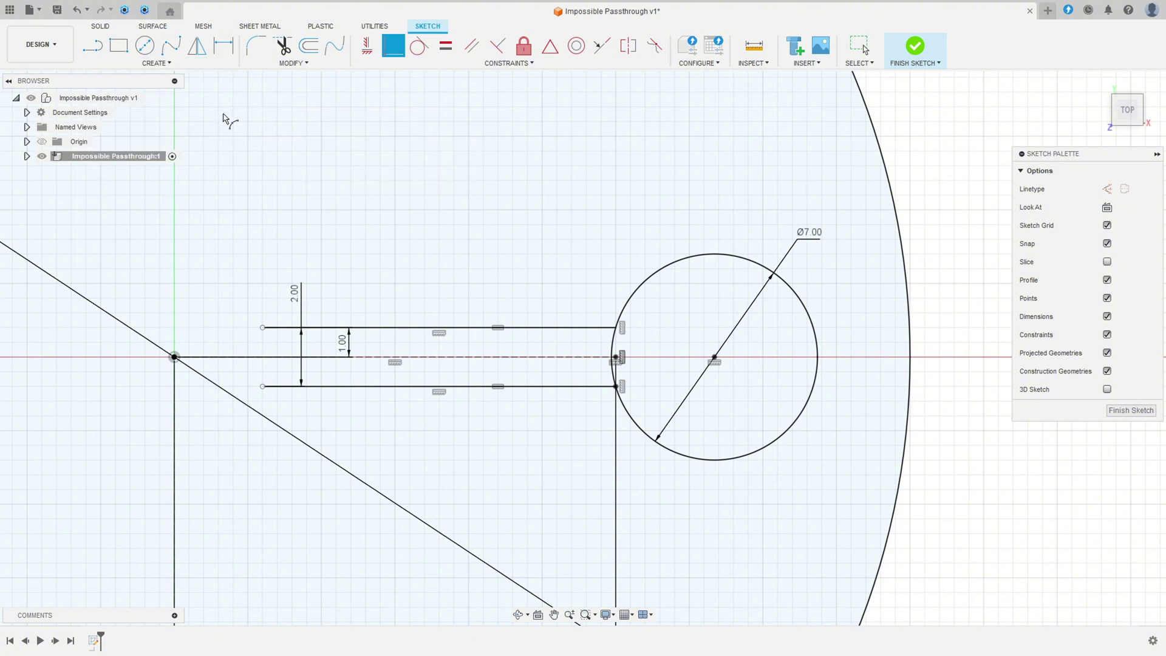
- Draw upper and lower three-point arcs from the horizontal lines to the circle
{"action": "left_click", "coordinate": [547, 327]}
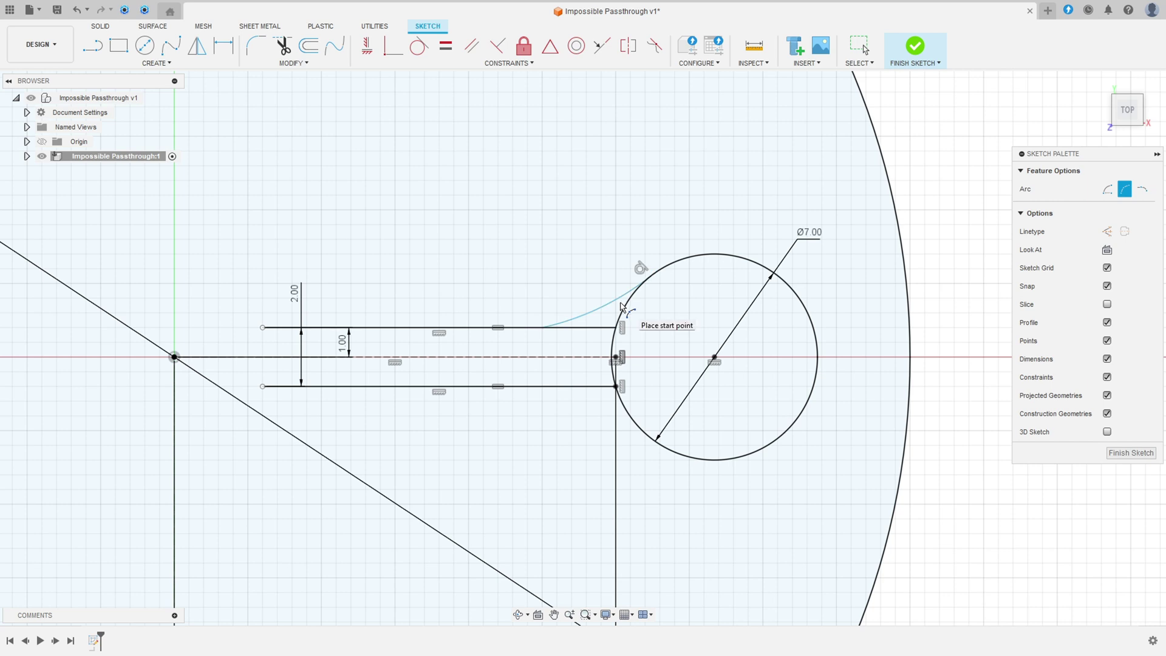
{"action": "left_click", "coordinate": [542, 387]}
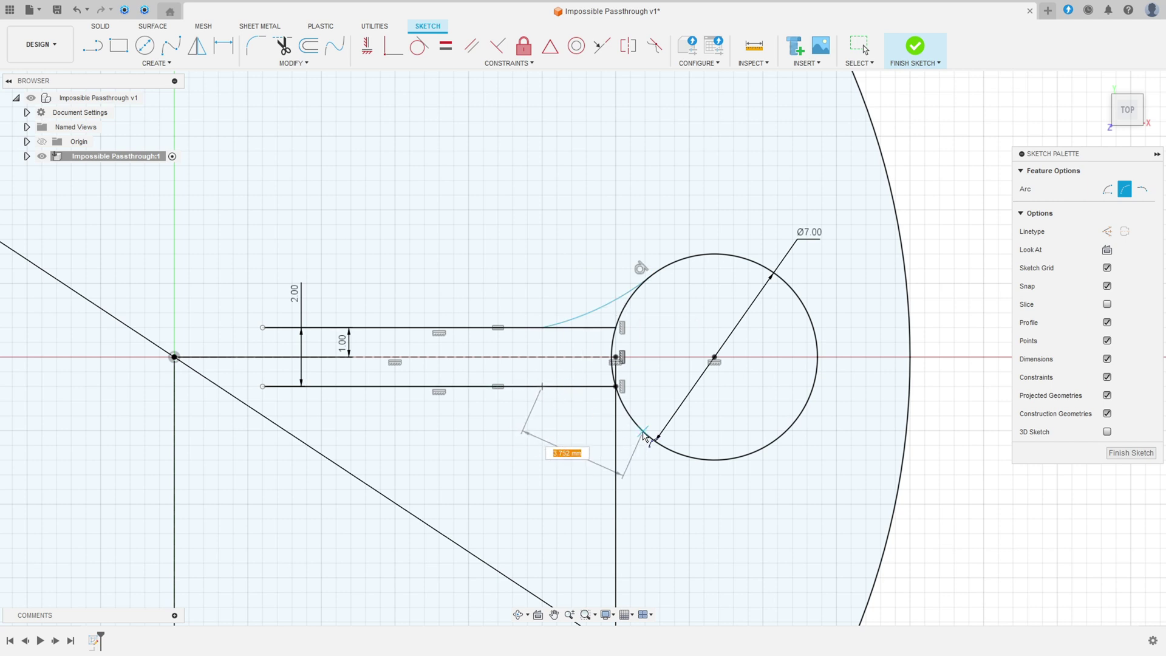
{"action": "left_click", "coordinate": [622, 421]}
{"action": "key", "text": "Escape"}
{"action": "scroll", "coordinate": [600, 417], "scroll_direction": "up", "scroll_amount": 2}
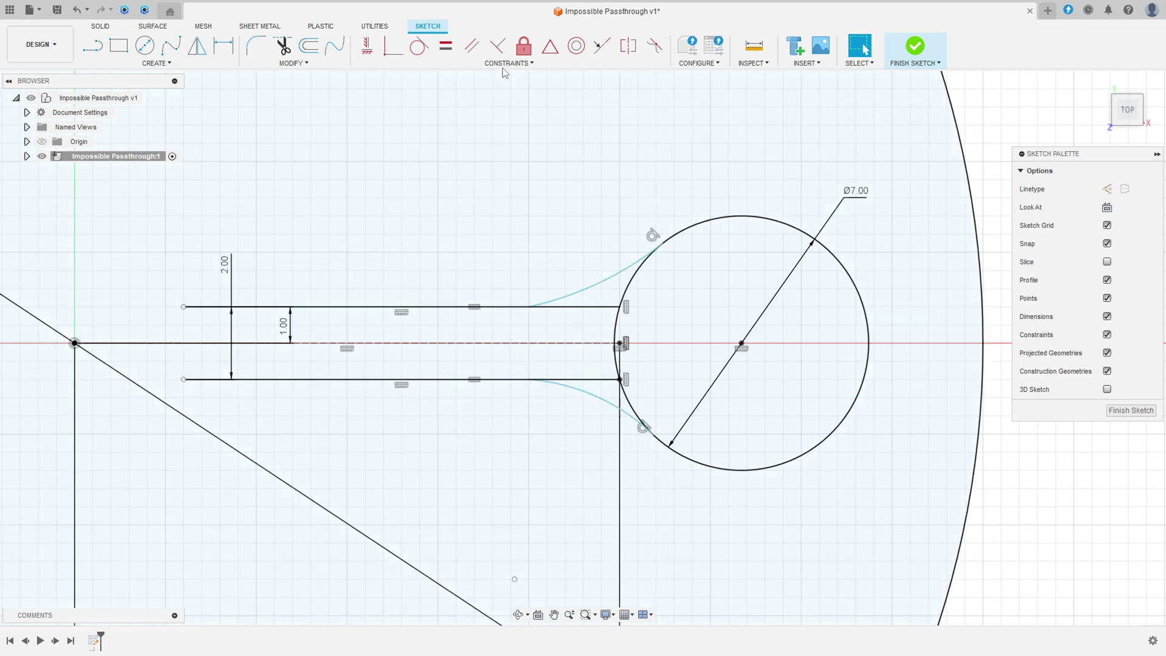
- Make each arc tangent to its horizontal line and the two arcs equal
{"action": "left_click", "coordinate": [419, 46]}
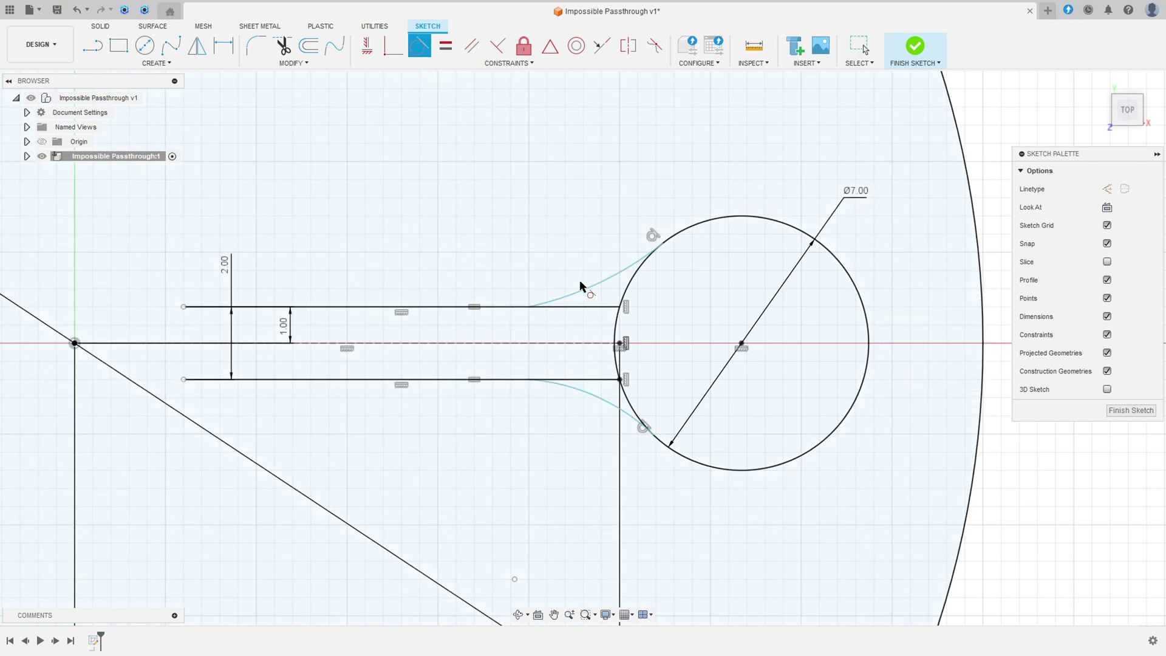
{"action": "left_click", "coordinate": [586, 297]}
{"action": "left_click", "coordinate": [495, 307]}
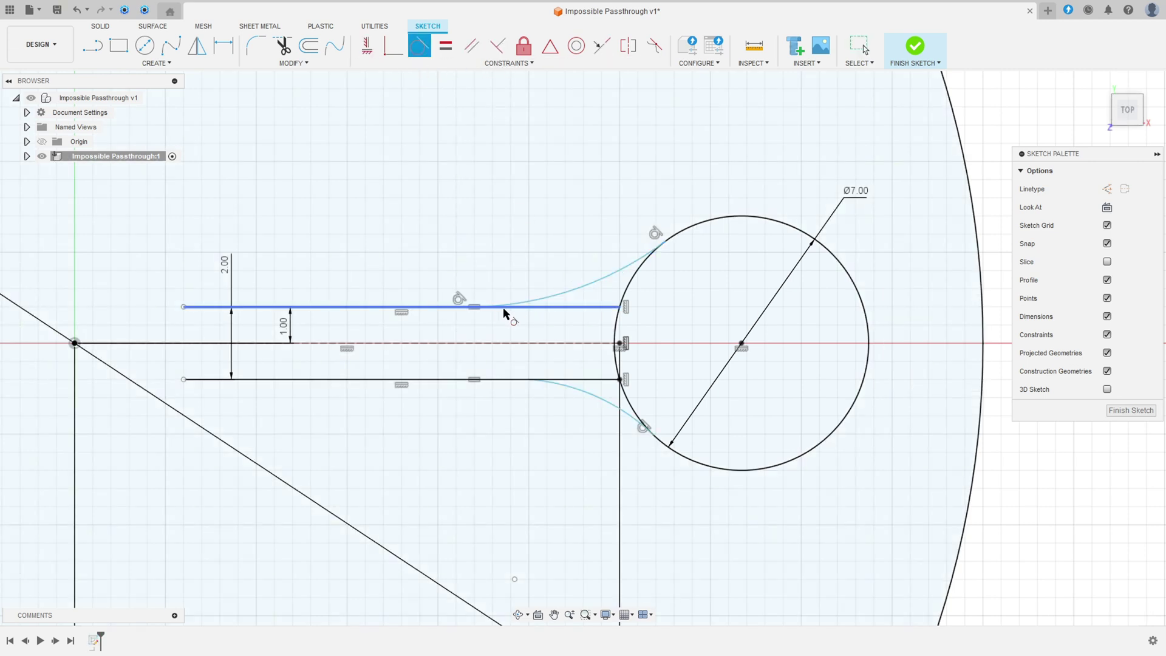
{"action": "left_click", "coordinate": [552, 385]}
{"action": "left_click", "coordinate": [458, 380]}
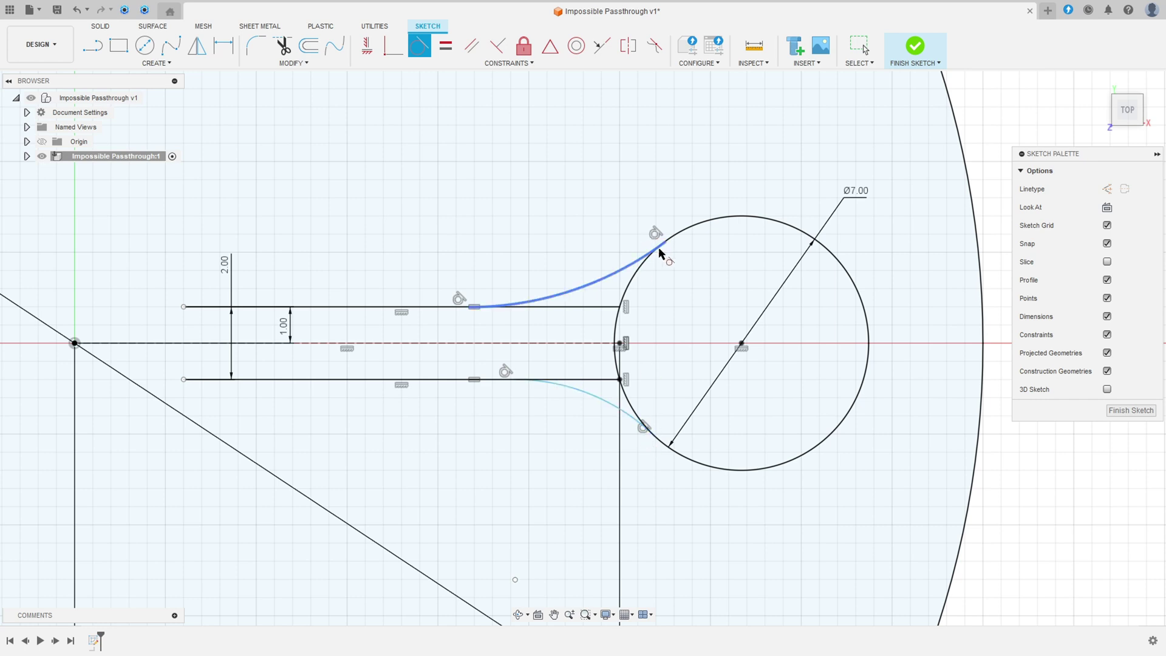
{"action": "left_click", "coordinate": [446, 46]}
{"action": "left_click", "coordinate": [597, 284]}
{"action": "left_click", "coordinate": [605, 401]}
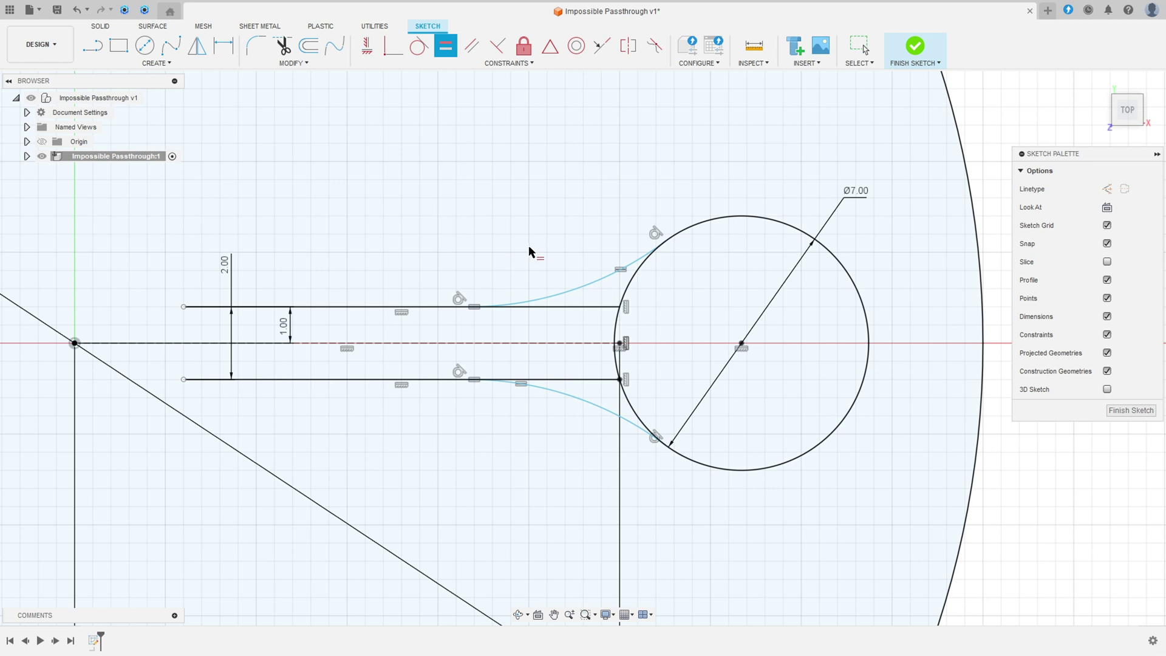
- Dimension the upper arc's radius to 8 mm
{"action": "left_click", "coordinate": [224, 45]}
{"action": "left_click", "coordinate": [575, 292]}
{"action": "left_click", "coordinate": [574, 246]}
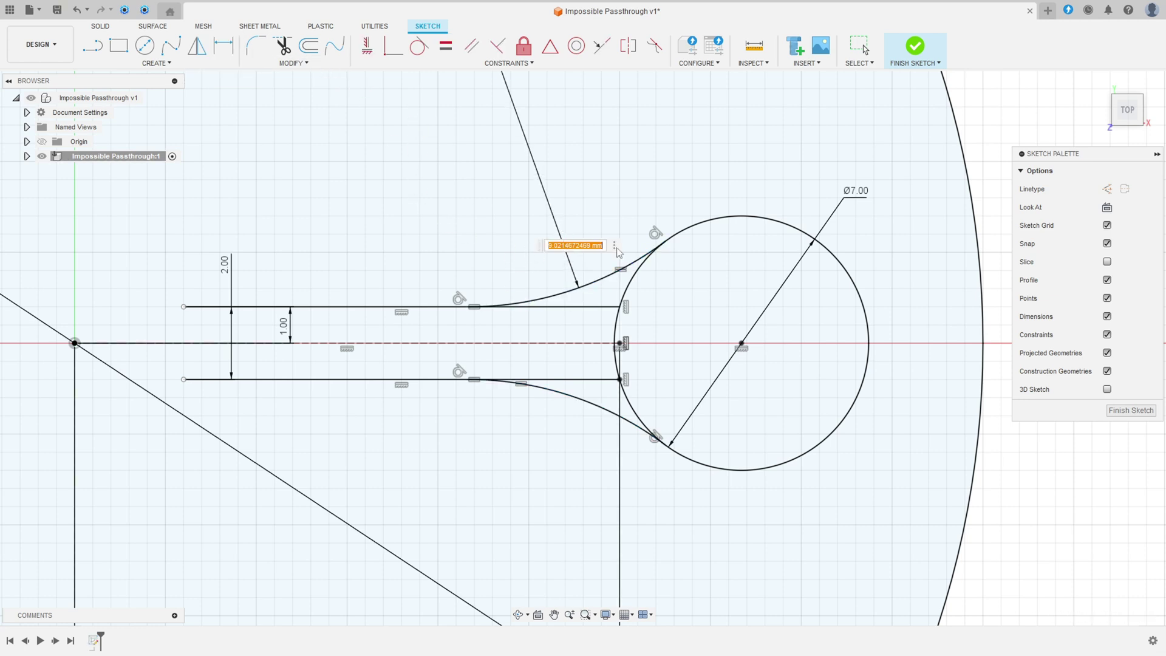
{"action": "type", "text": "8"}
{"action": "key", "text": "Return"}
{"action": "key", "text": "Escape"}
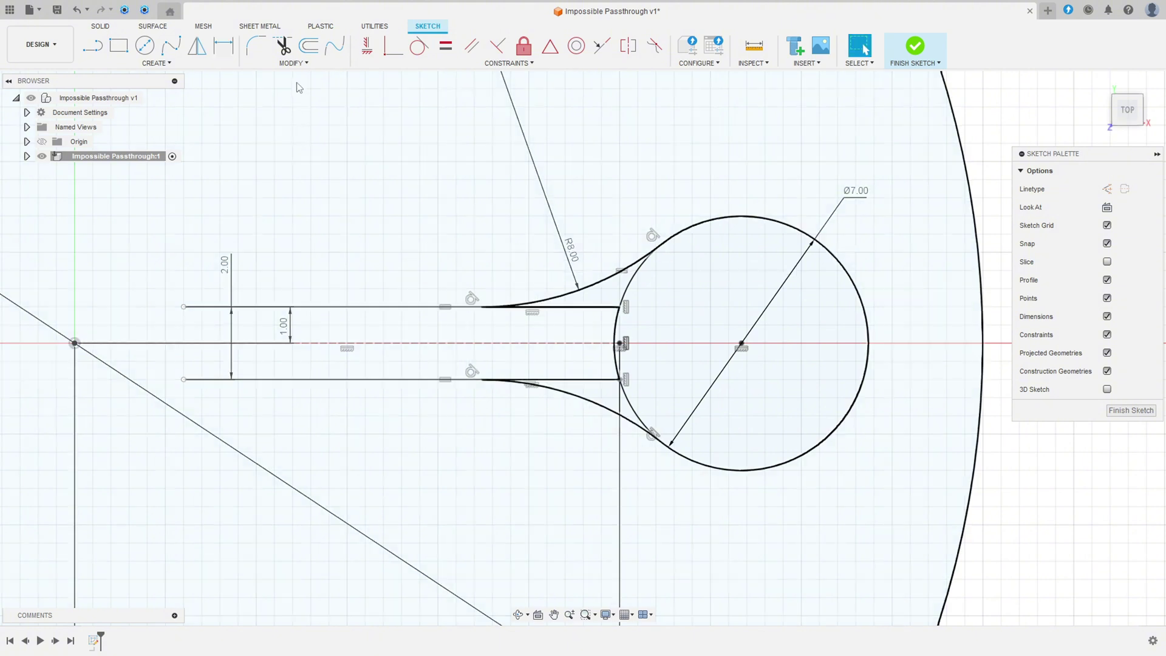
{"action": "left_click", "coordinate": [293, 63]}
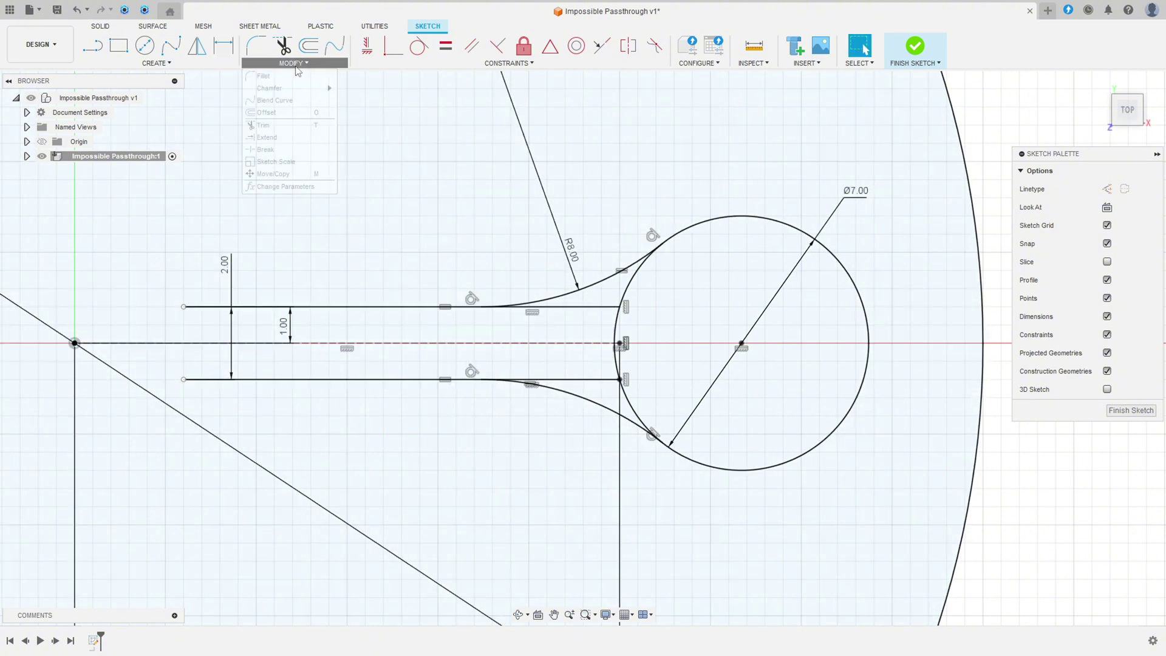
- Break the top and bottom lines and the circle where the arcs meet them
{"action": "left_click", "coordinate": [272, 152]}
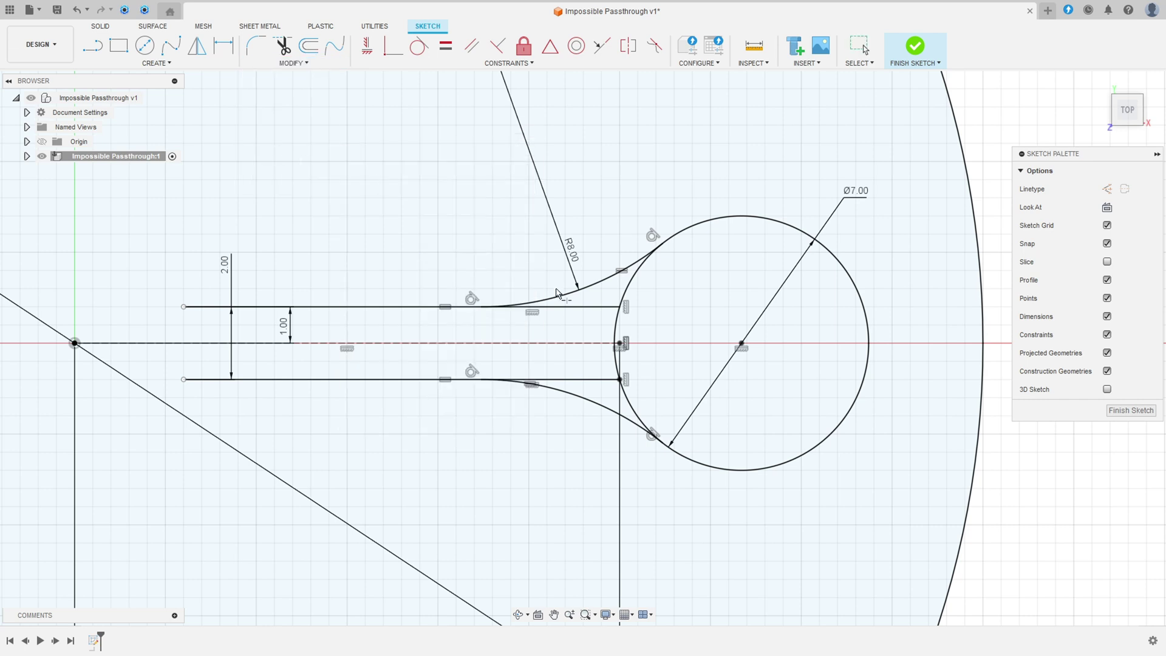
{"action": "left_click", "coordinate": [594, 308]}
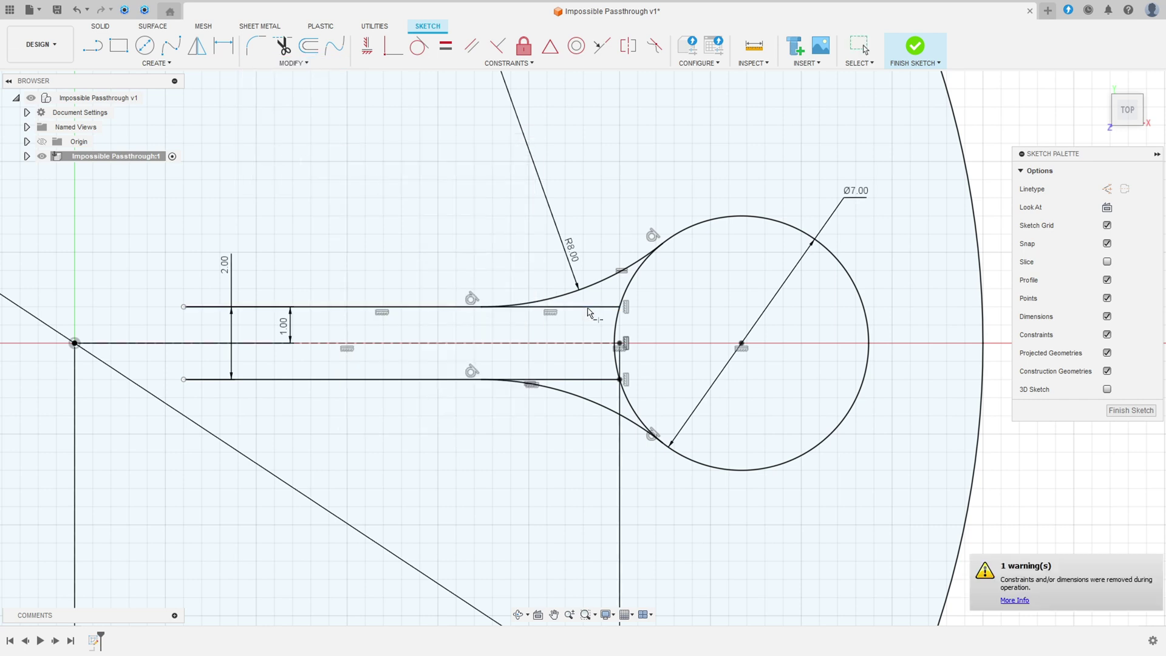
{"action": "scroll", "coordinate": [626, 292], "scroll_direction": "up", "scroll_amount": 3}
{"action": "left_click", "coordinate": [629, 290]}
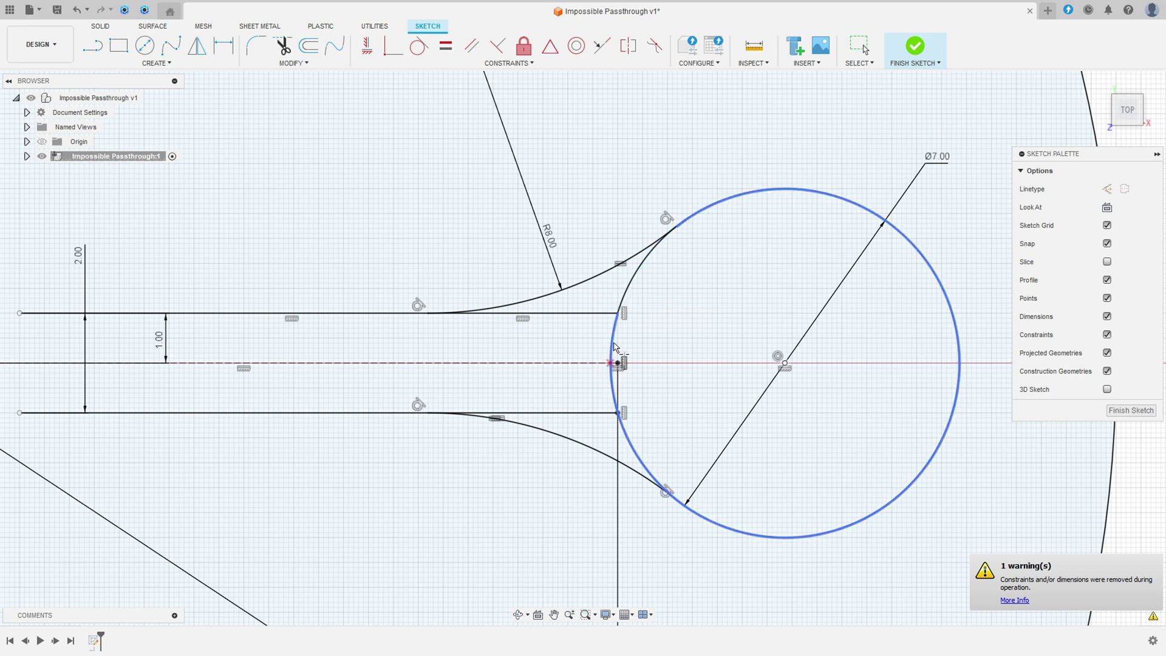
{"action": "left_click", "coordinate": [577, 414]}
{"action": "left_click", "coordinate": [626, 439]}
{"action": "scroll", "coordinate": [543, 390], "scroll_direction": "down", "scroll_amount": 1}
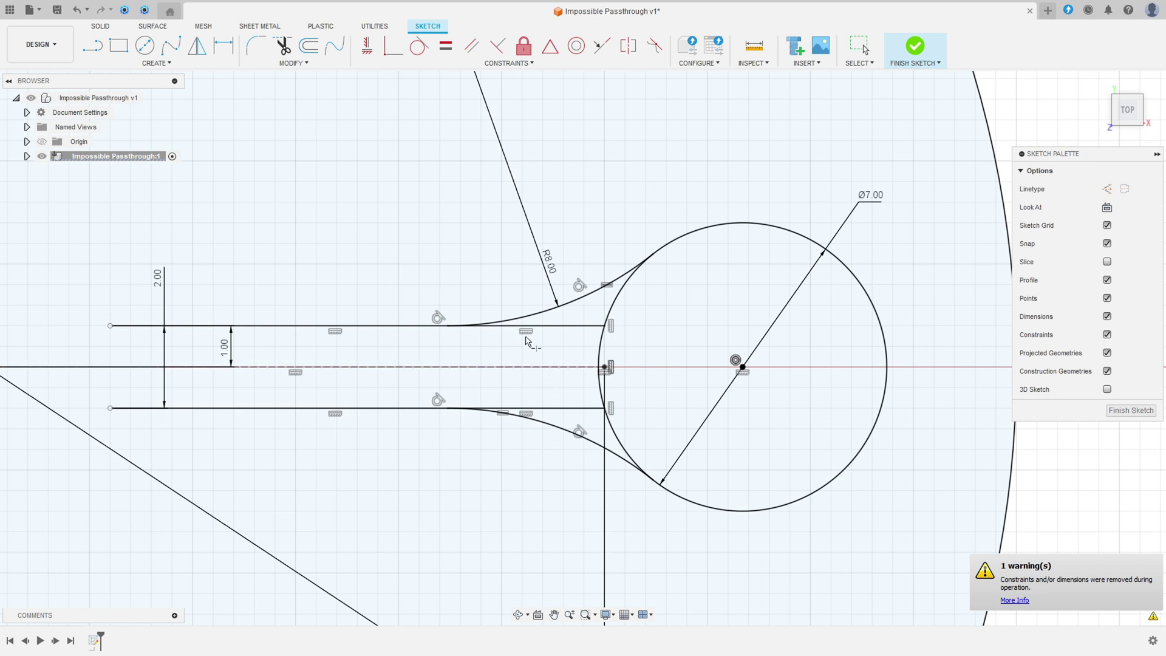
{"action": "key", "text": "Escape"}
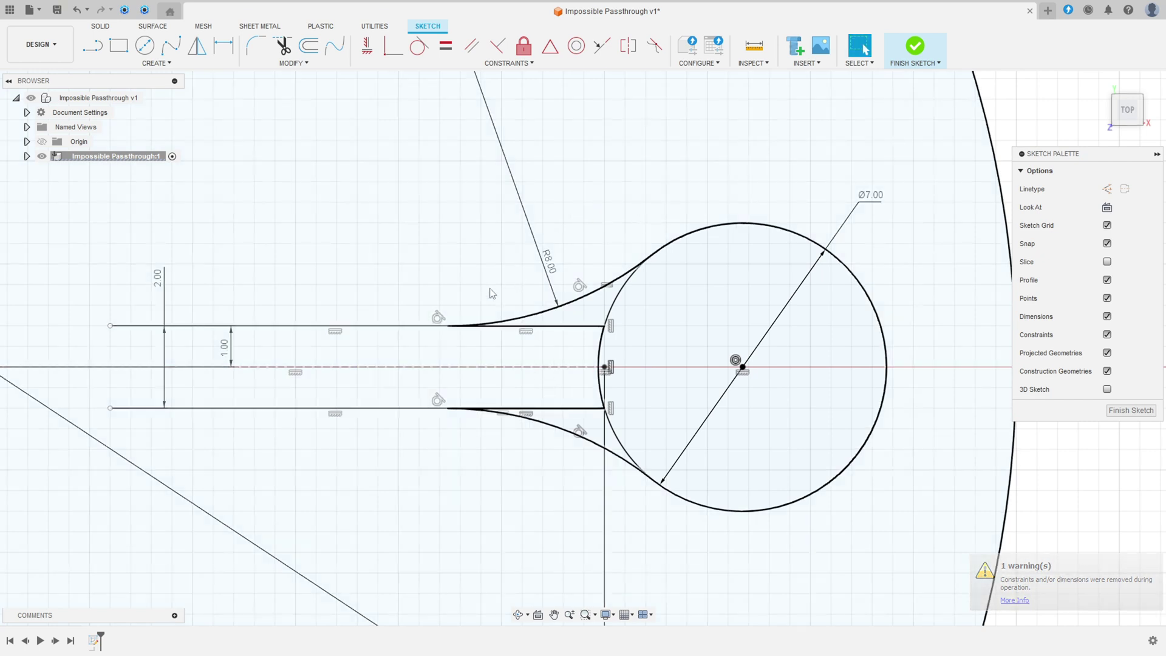
- Convert the inner line segments and the circle's left arcs to construction geometry
{"action": "left_click", "coordinate": [593, 326]}
{"action": "left_click", "coordinate": [618, 311], "text": "shift"}
{"action": "left_click", "coordinate": [600, 370], "text": "shift"}
{"action": "left_click", "coordinate": [612, 427], "text": "shift"}
{"action": "left_click", "coordinate": [588, 408], "text": "shift"}
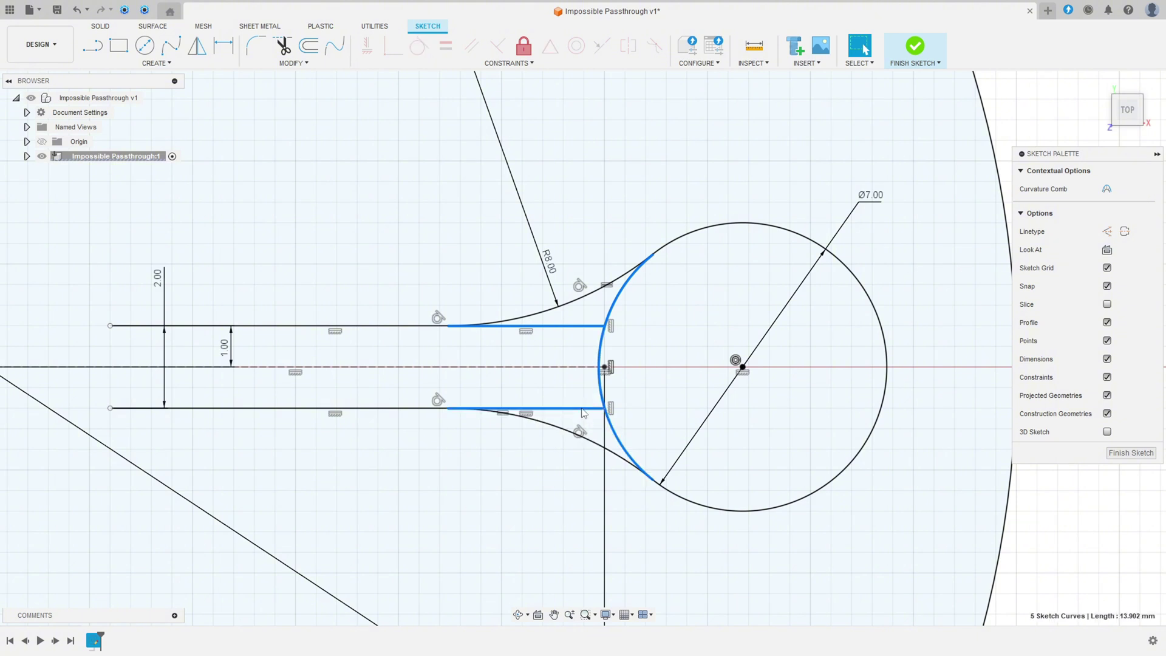
{"action": "left_click", "coordinate": [1106, 232]}
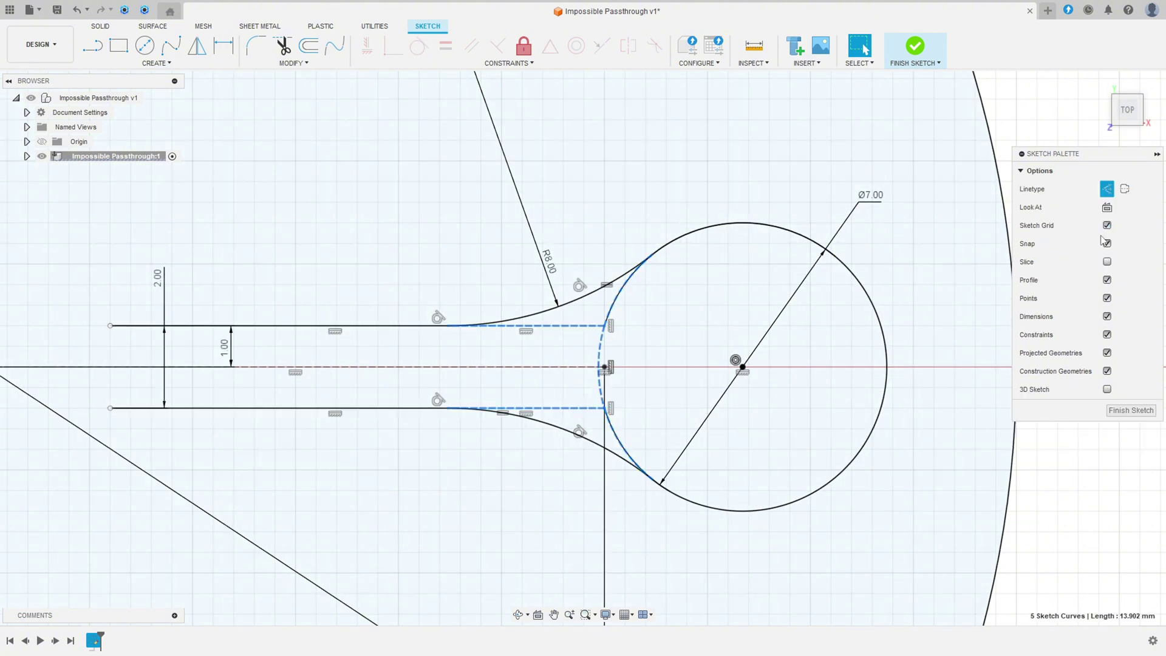
{"action": "left_click", "coordinate": [909, 186]}
{"action": "scroll", "coordinate": [747, 273], "scroll_direction": "down", "scroll_amount": 5}
{"action": "mouse_move", "coordinate": [617, 322]}
{"action": "middle_mouse_down"}
{"action": "mouse_move", "coordinate": [690, 322]}
{"action": "mouse_move", "coordinate": [690, 345]}
{"action": "middle_mouse_up"}
{"action": "scroll", "coordinate": [581, 291], "scroll_direction": "down", "scroll_amount": 2}
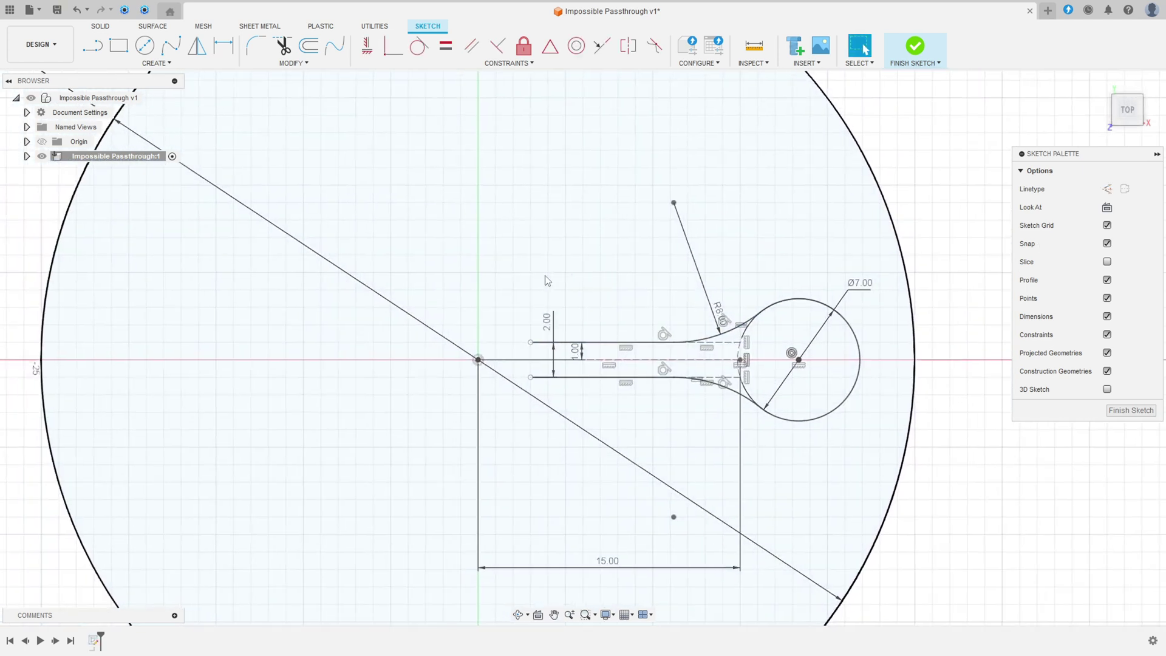
- Circular-pattern the petal's lines, arcs and circle 8 times around the sketch origin
{"action": "left_click", "coordinate": [156, 63]}
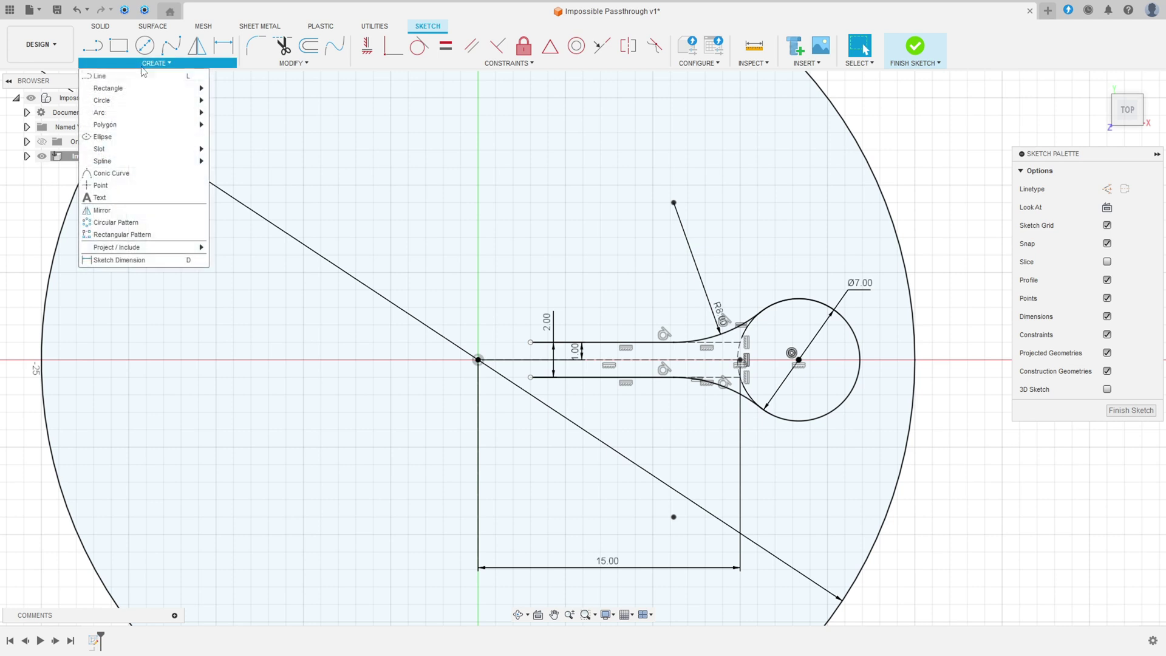
{"action": "left_click", "coordinate": [119, 224]}
{"action": "left_click", "coordinate": [623, 346]}
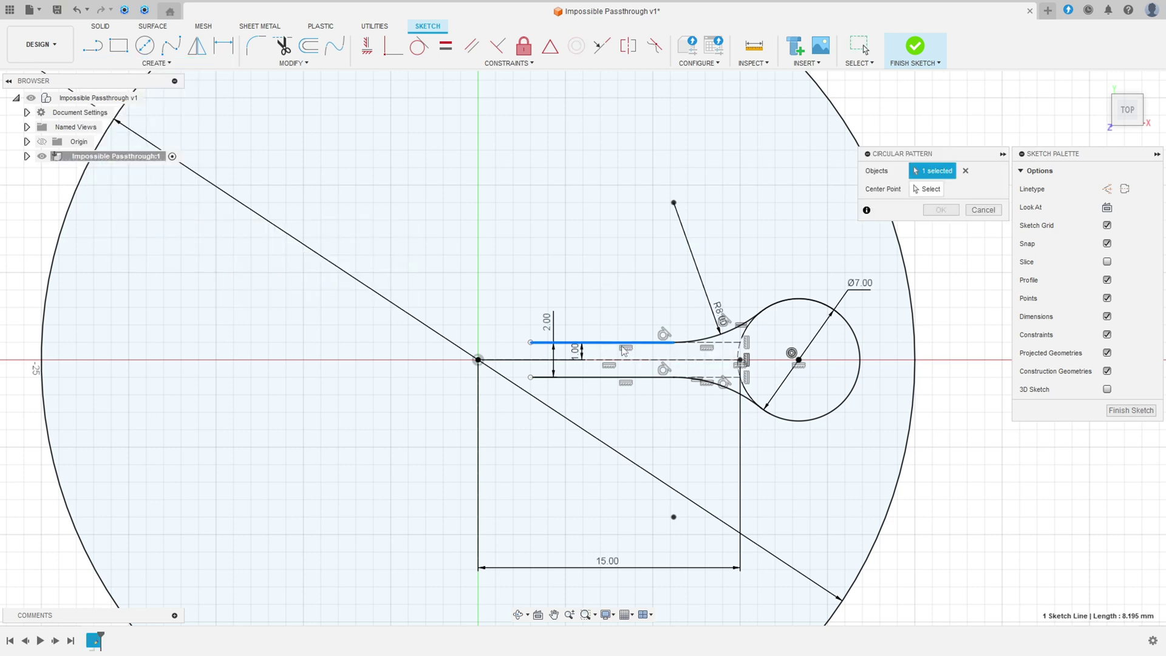
{"action": "left_click", "coordinate": [616, 378]}
{"action": "left_click", "coordinate": [728, 388]}
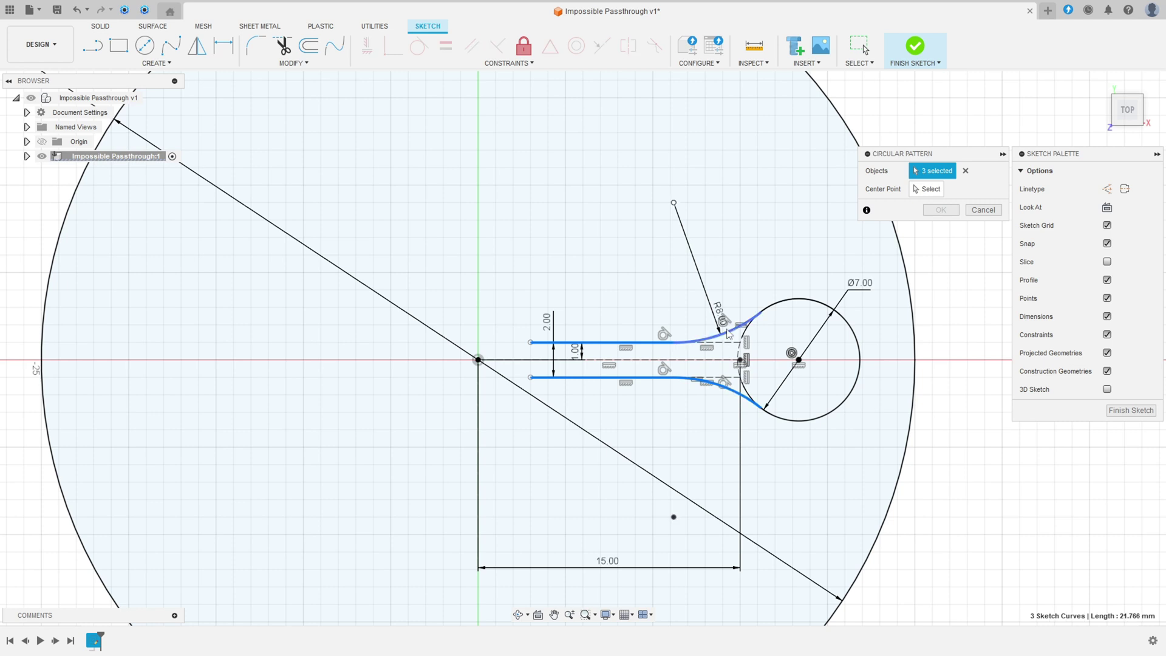
{"action": "left_click", "coordinate": [827, 306]}
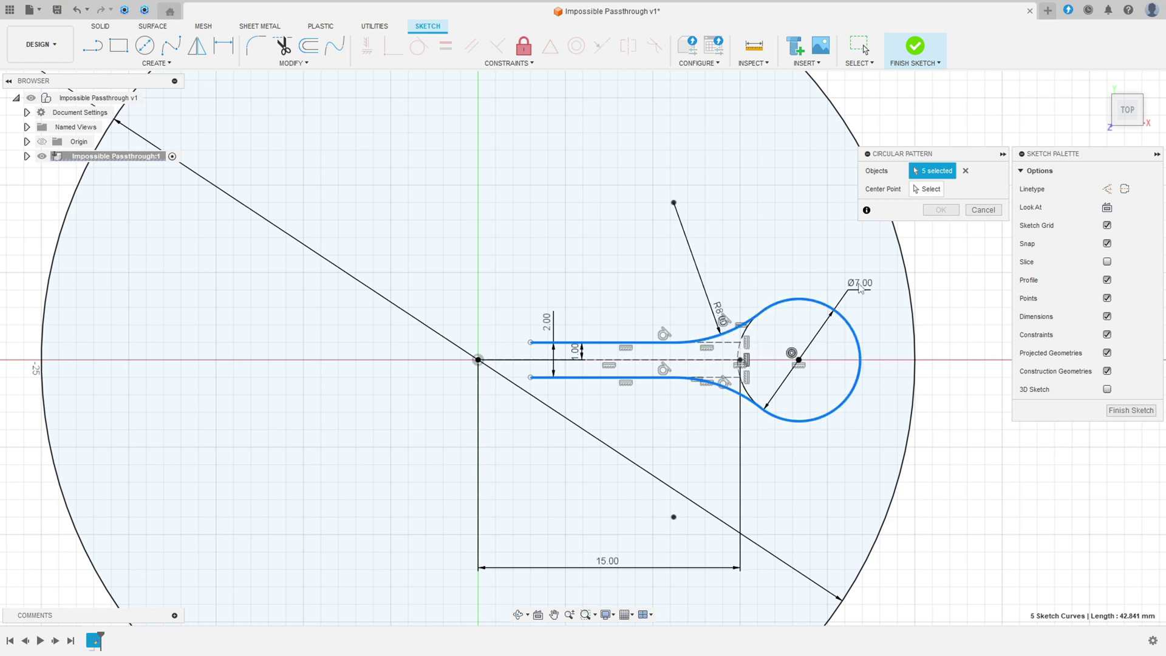
{"action": "left_click", "coordinate": [926, 189]}
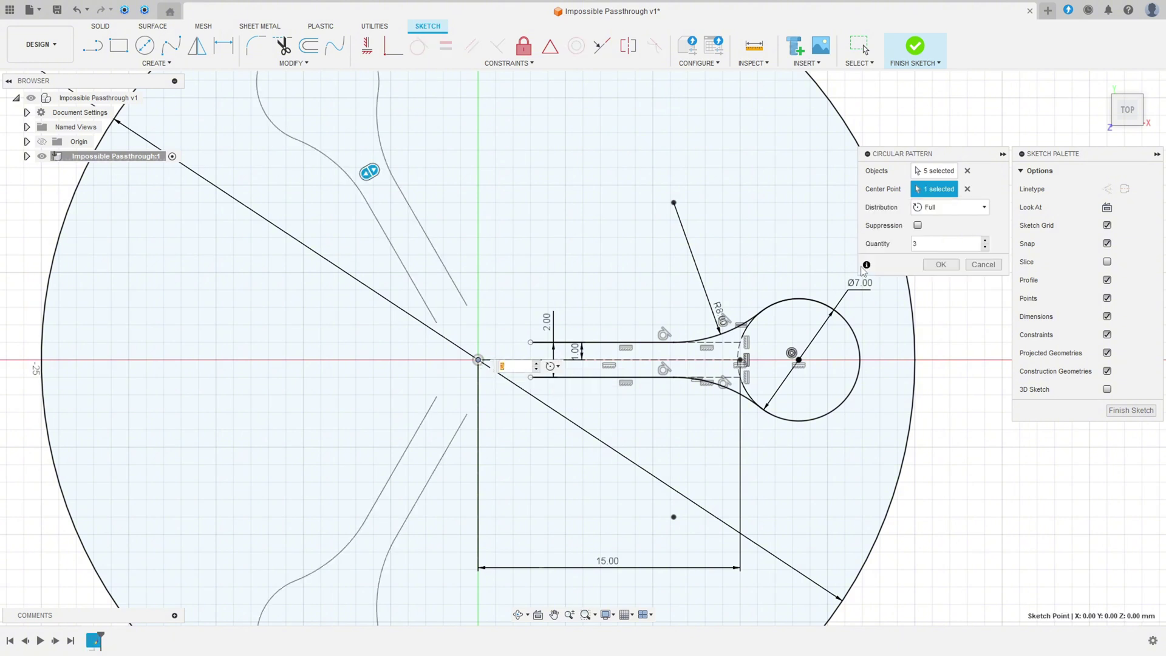
{"action": "left_click", "coordinate": [918, 245]}
{"action": "type", "text": "8"}
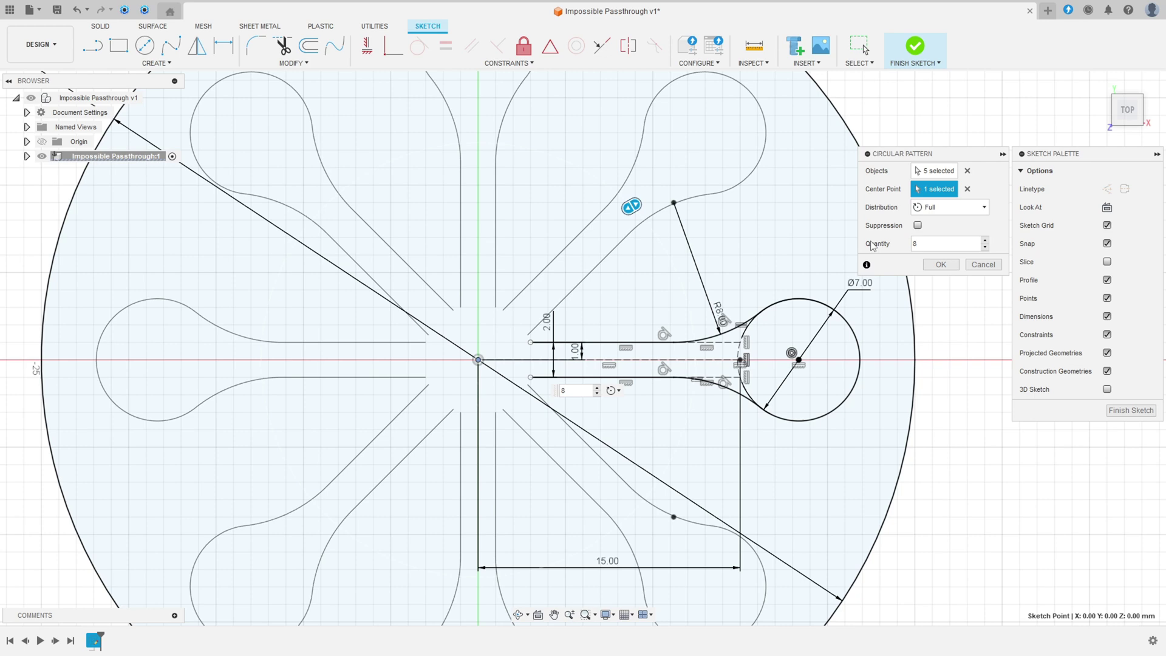
{"action": "key", "text": "Return"}
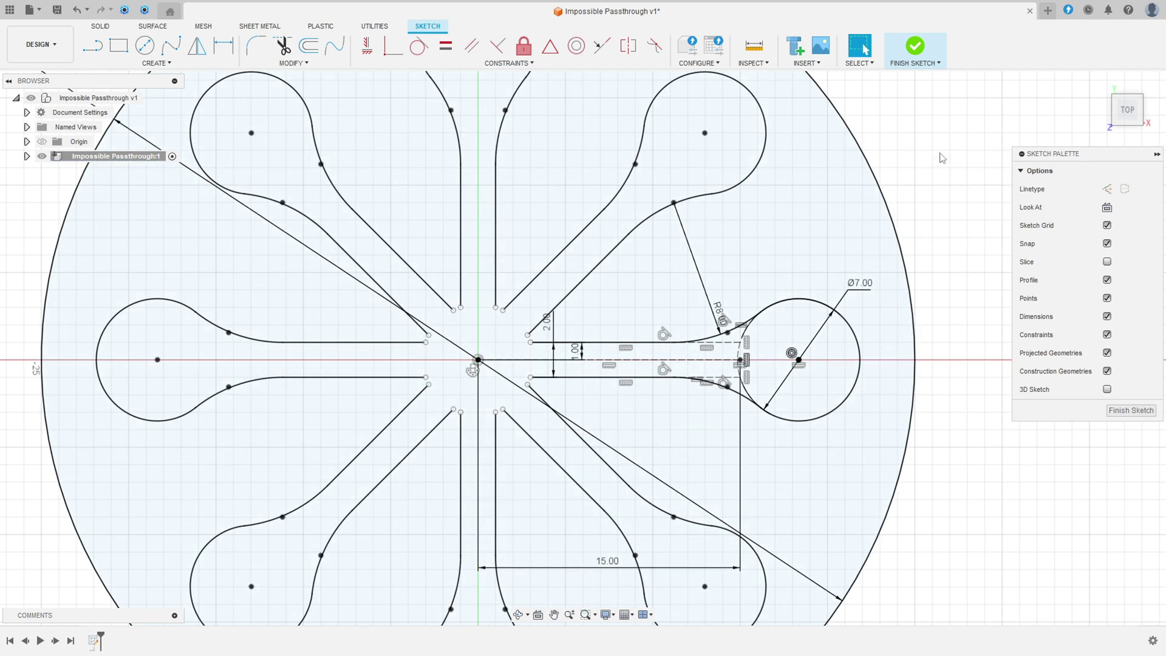
{"action": "scroll", "coordinate": [460, 336], "scroll_direction": "up", "scroll_amount": 3}
- Make the petal line's inner endpoint coincident with the adjacent point near the centre
{"action": "scroll", "coordinate": [452, 325], "scroll_direction": "up", "scroll_amount": 1}
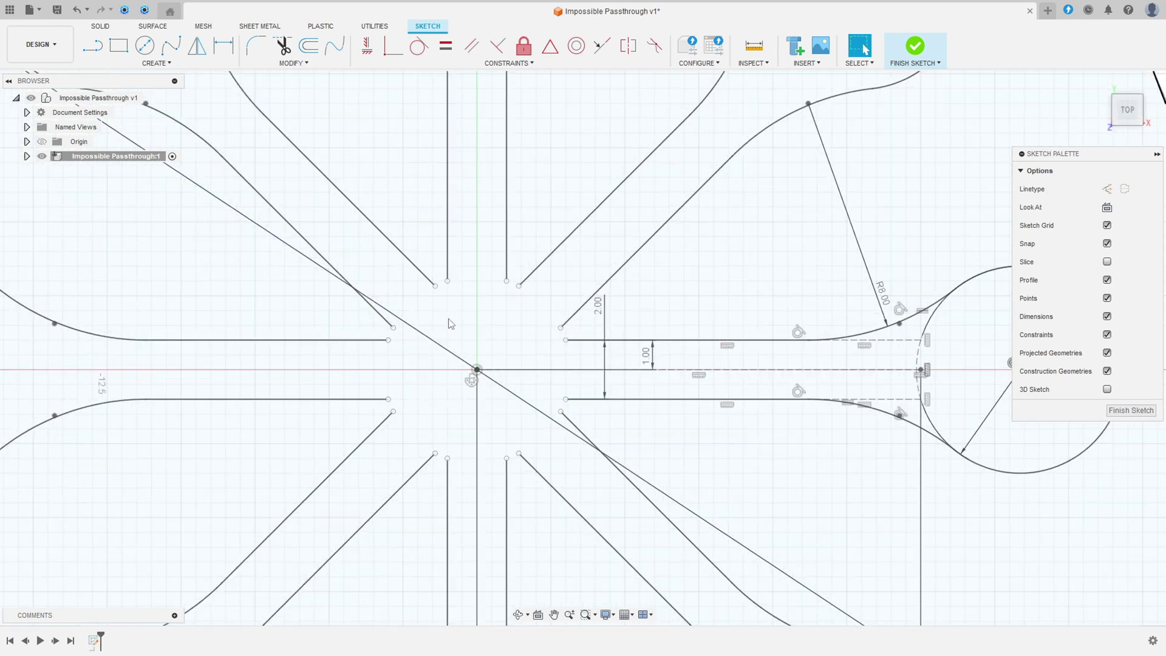
{"action": "left_click", "coordinate": [392, 48]}
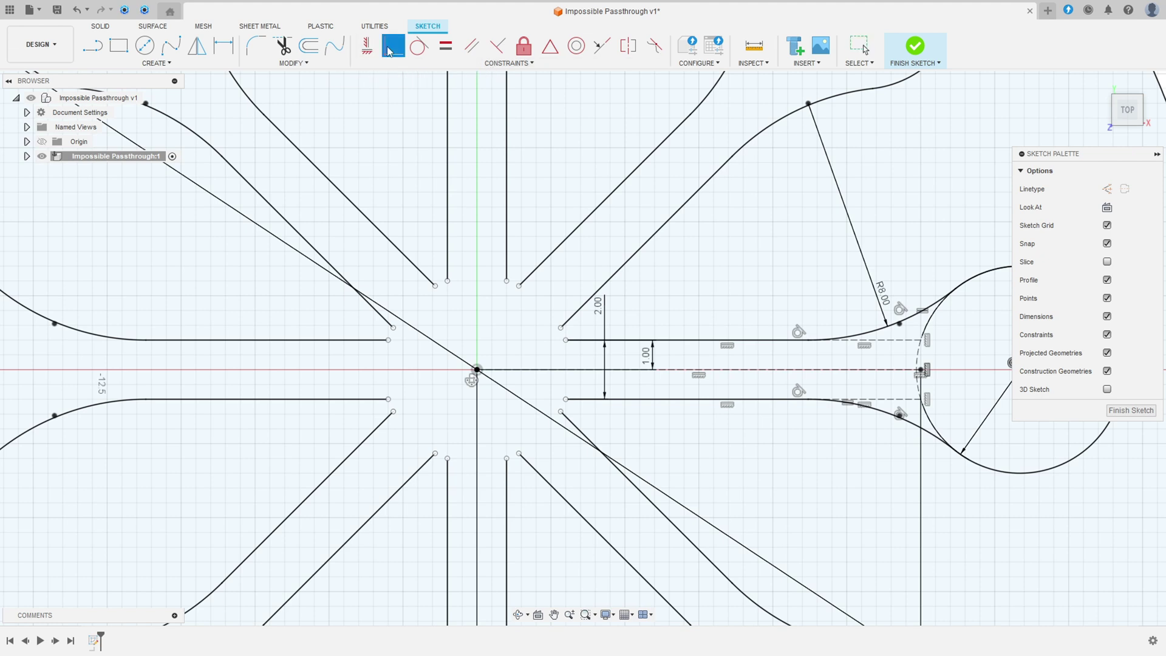
{"action": "left_click", "coordinate": [564, 341]}
{"action": "left_click", "coordinate": [560, 329]}
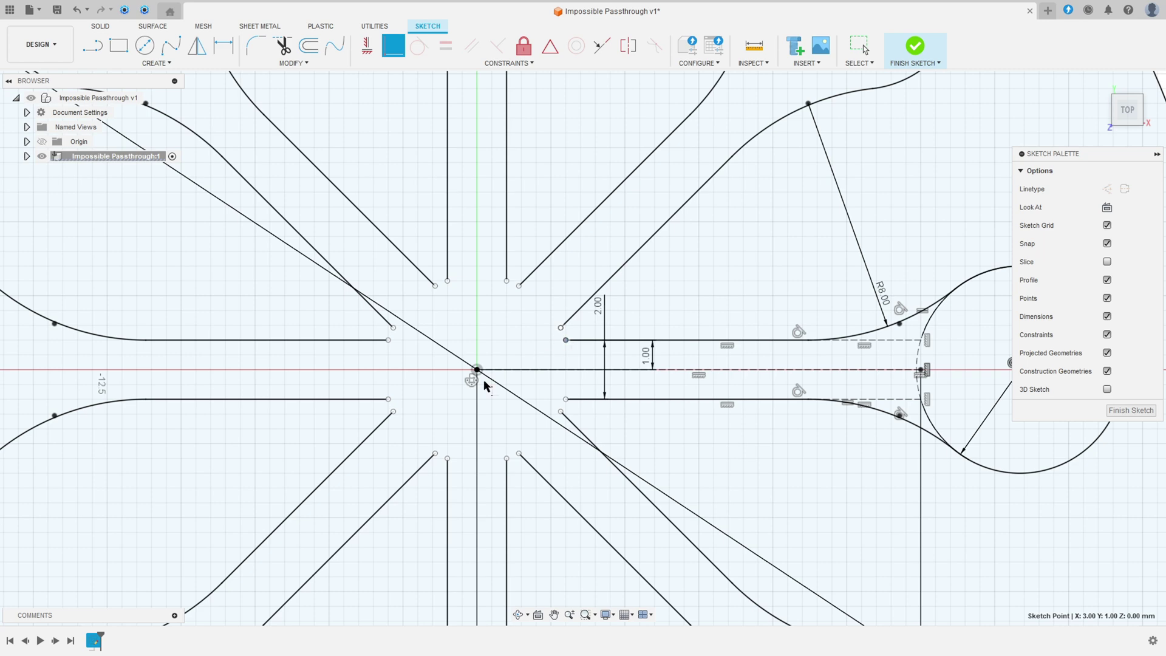
{"action": "scroll", "coordinate": [491, 386], "scroll_direction": "down", "scroll_amount": 10}
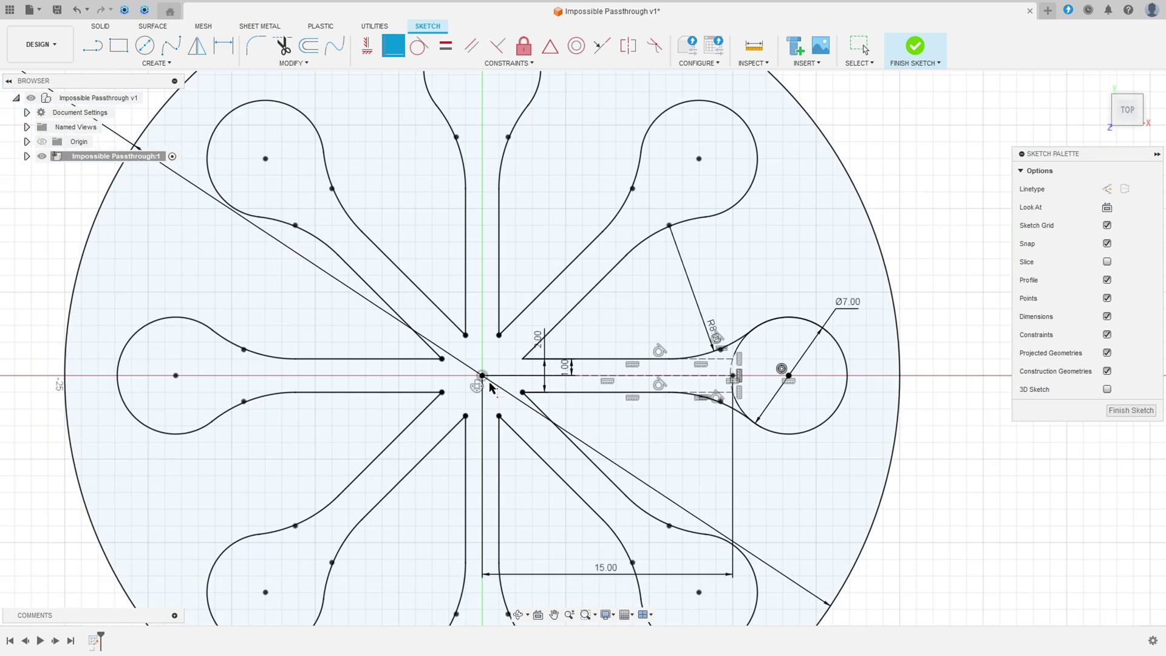
{"action": "scroll", "coordinate": [504, 377], "scroll_direction": "up", "scroll_amount": 1}
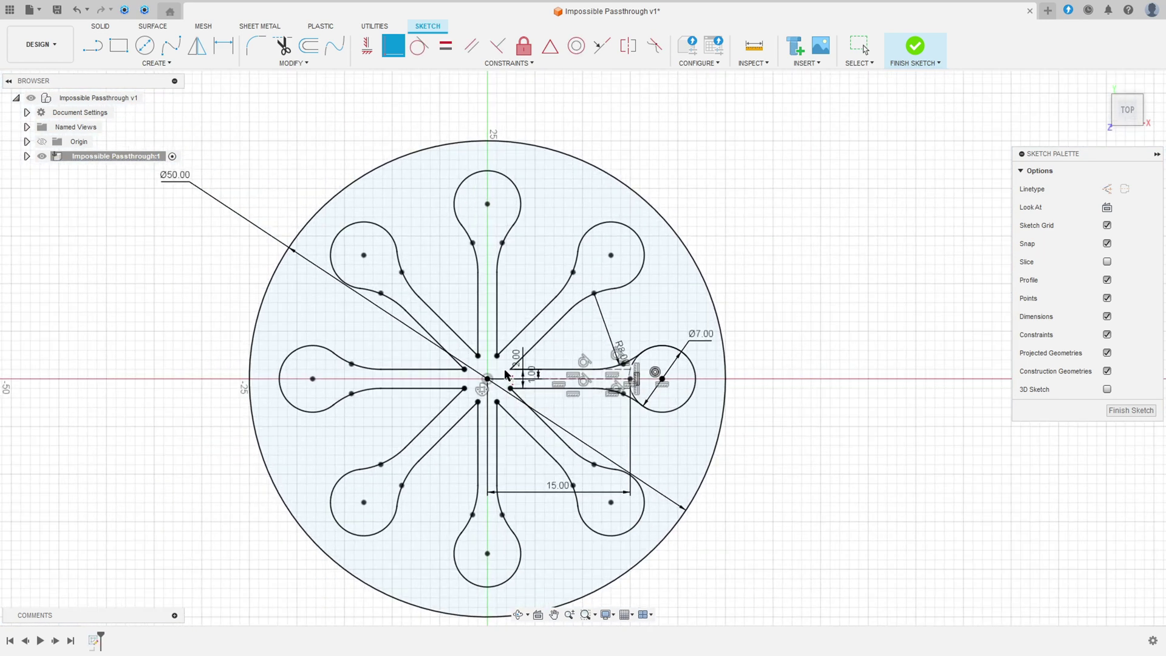
{"action": "key", "text": "Escape"}
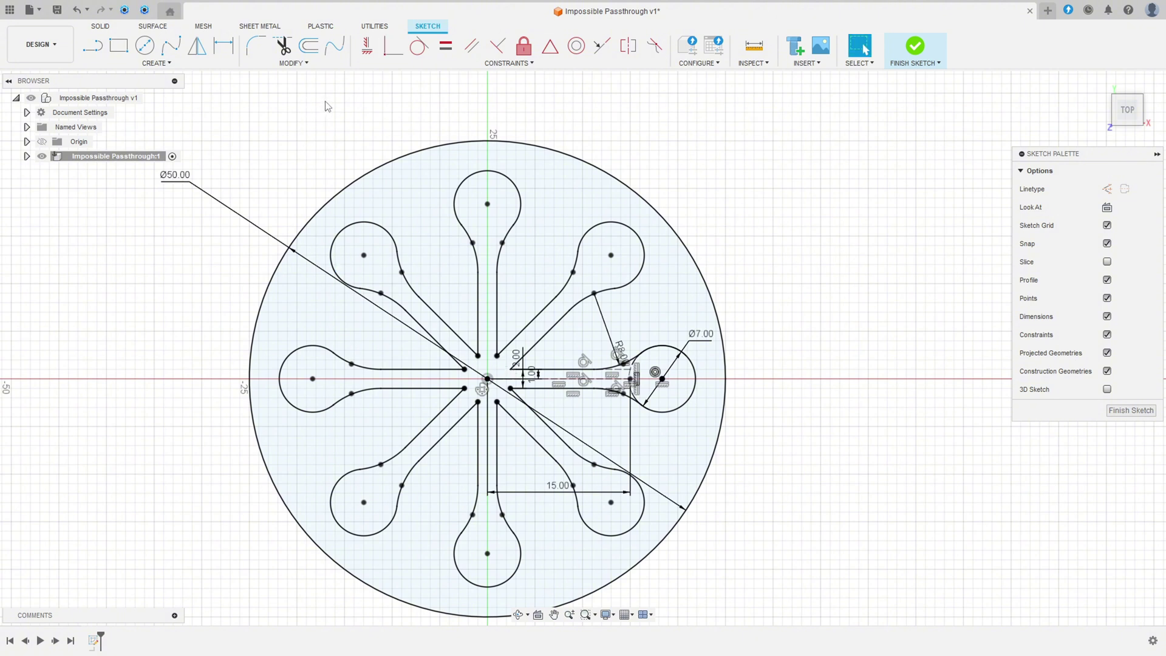
- Start an Offset and chain-select the petal outlines
{"action": "left_click", "coordinate": [310, 48]}
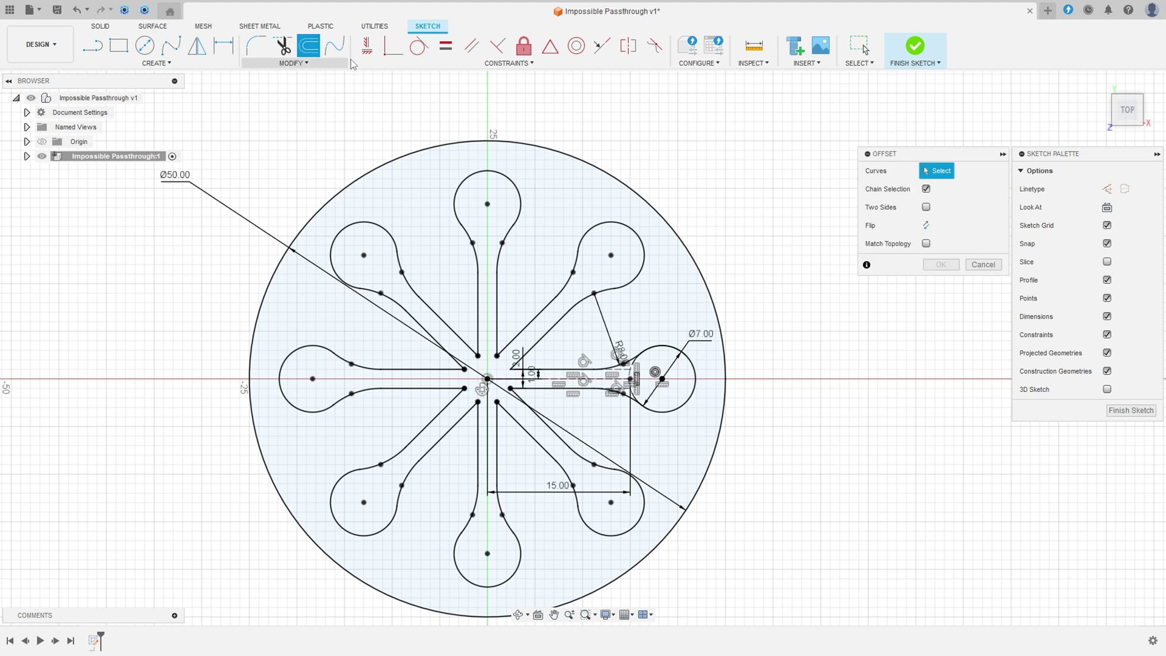
{"action": "left_click", "coordinate": [545, 374]}
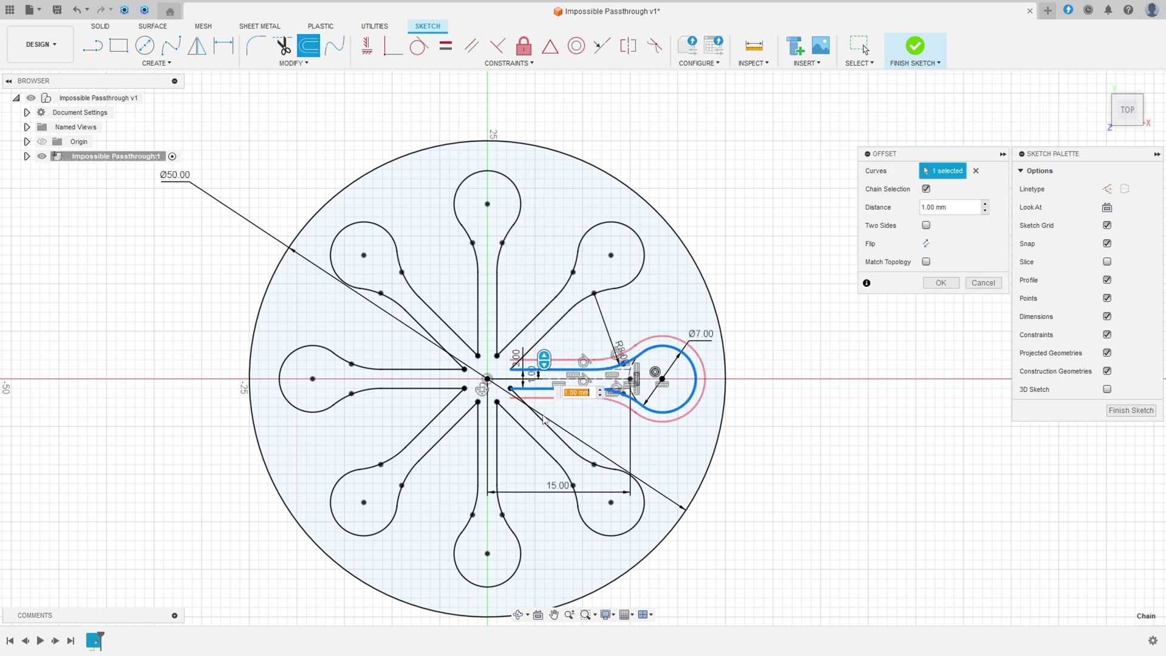
{"action": "left_click", "coordinate": [497, 447]}
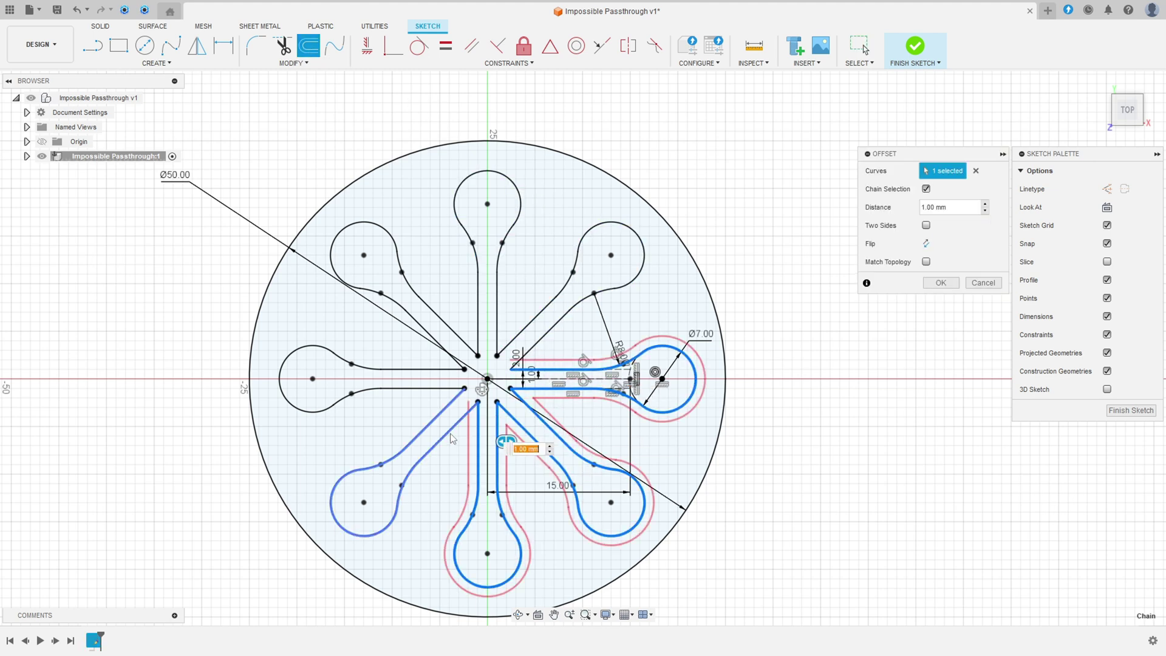
{"action": "left_click", "coordinate": [409, 389]}
{"action": "left_click", "coordinate": [419, 328]}
{"action": "left_click", "coordinate": [499, 301]}
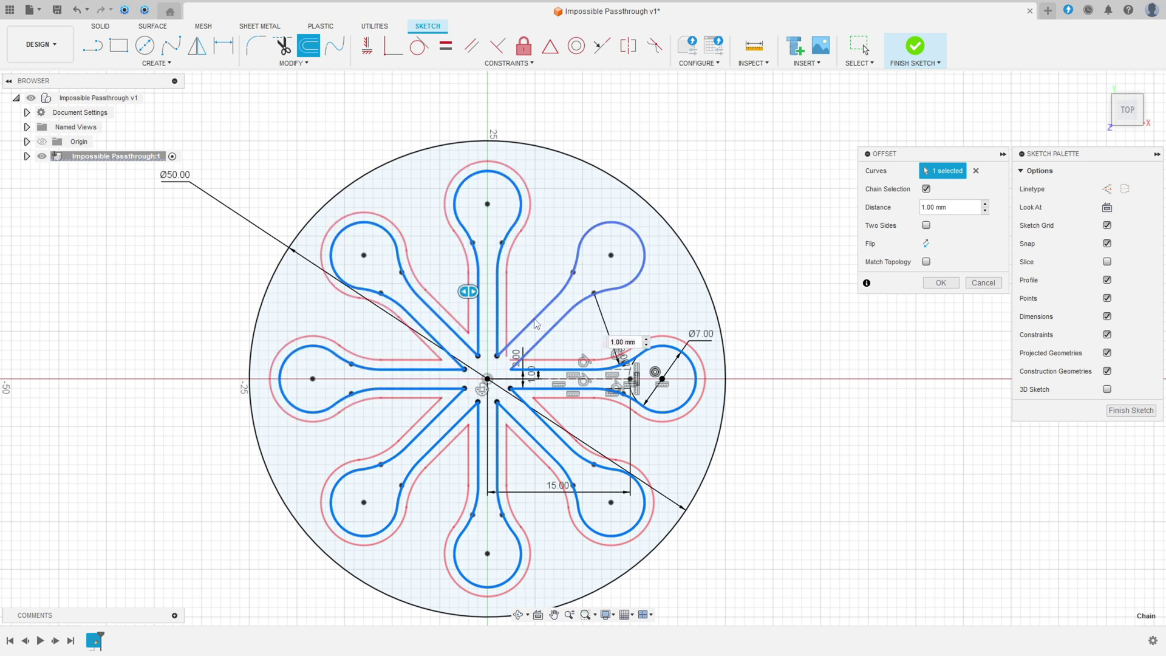
{"action": "left_click", "coordinate": [565, 319]}
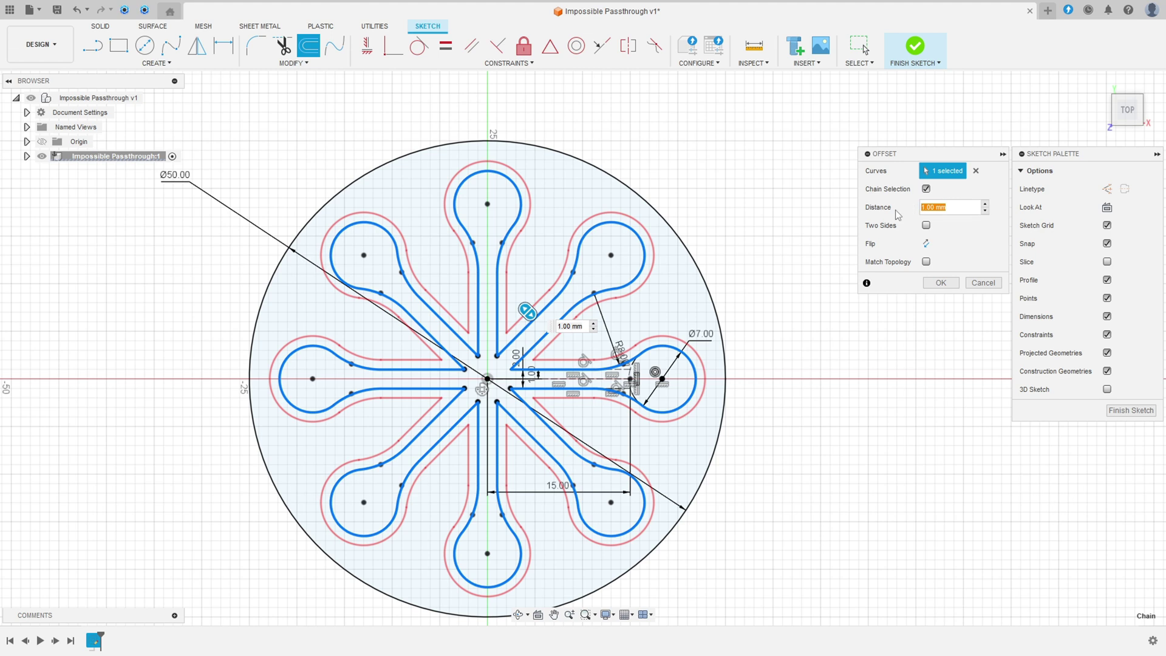
- Offset the petals 0.7 mm inward and finish the petal sketch
{"action": "type", "text": "0,7"}
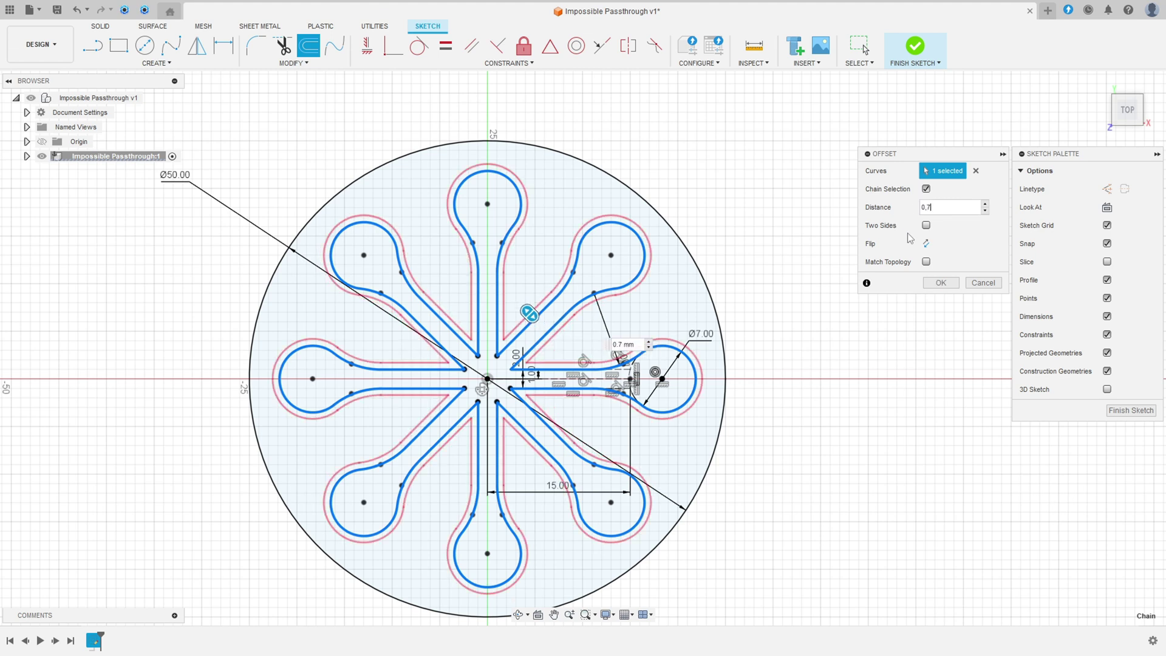
{"action": "scroll", "coordinate": [549, 267], "scroll_direction": "up", "scroll_amount": 3}
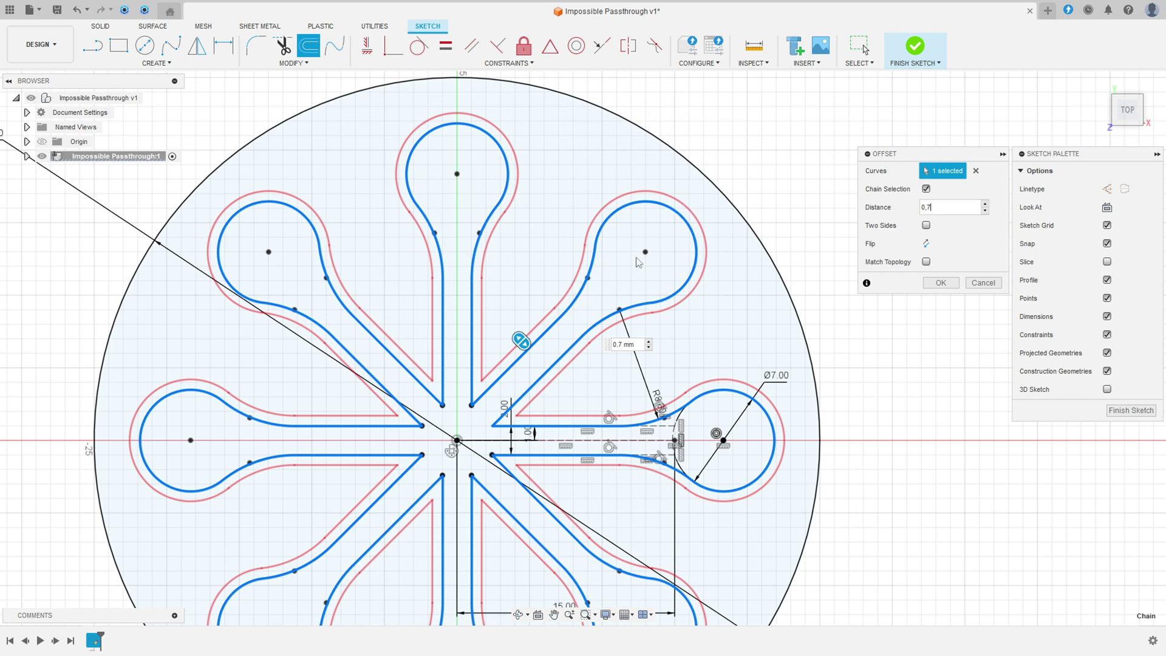
{"action": "key", "text": "Tab"}
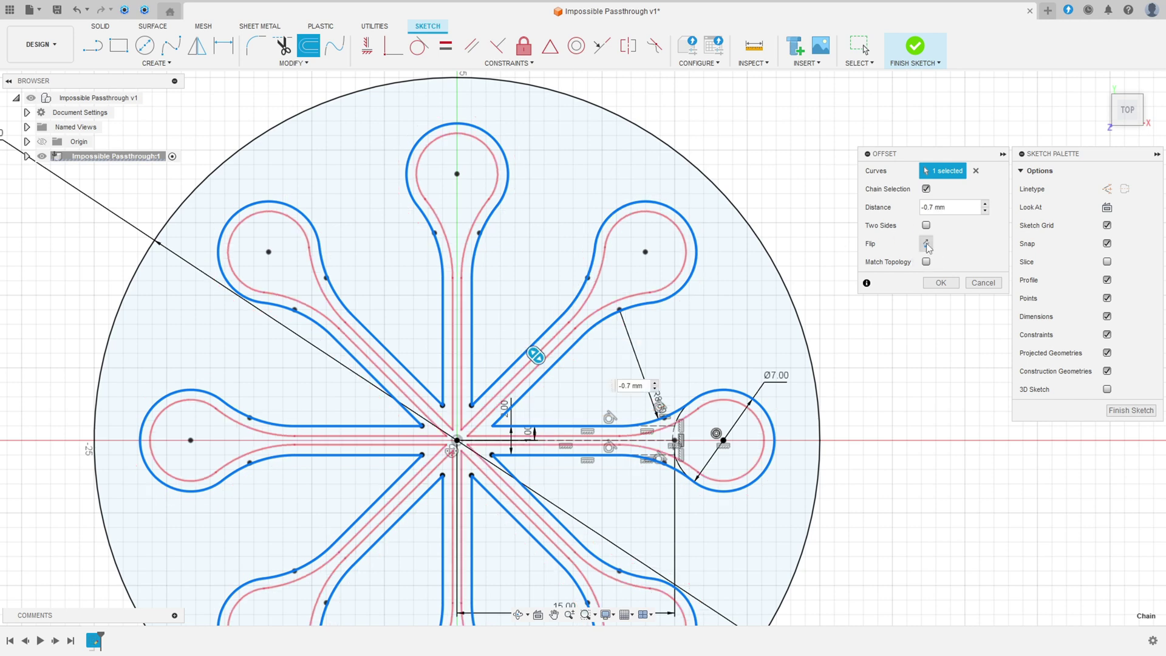
{"action": "left_click", "coordinate": [941, 282]}
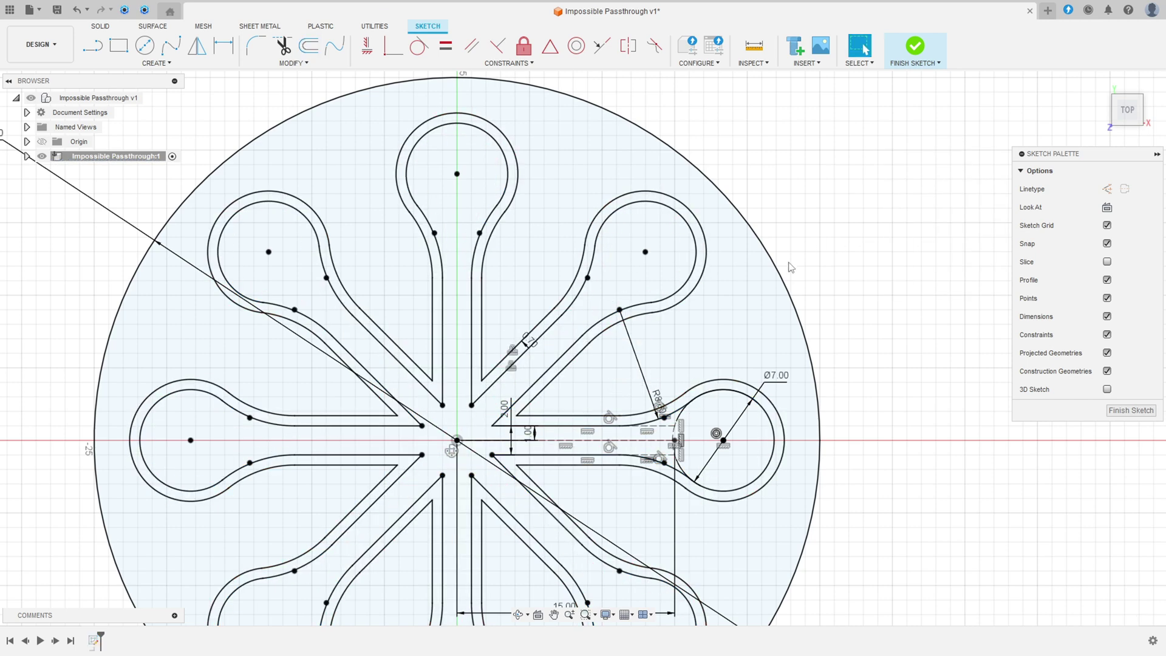
{"action": "scroll", "coordinate": [822, 250], "scroll_direction": "down", "scroll_amount": 3}
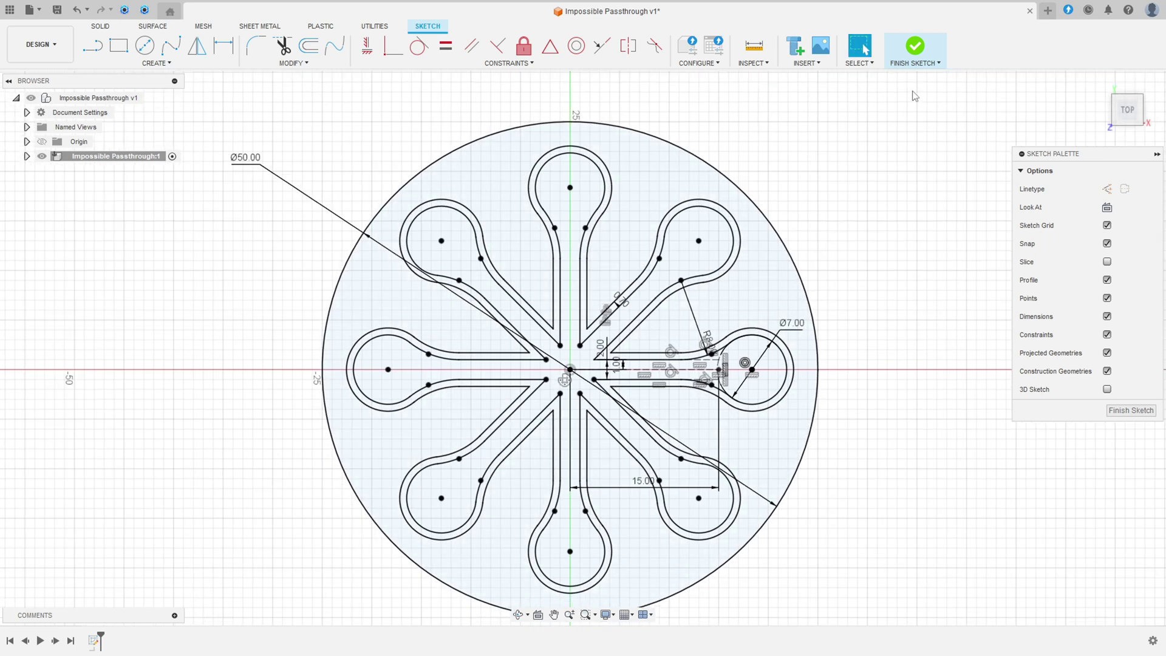
{"action": "left_click", "coordinate": [916, 49]}
- Start a new sketch on the front plane
{"action": "left_click", "coordinate": [1099, 82]}
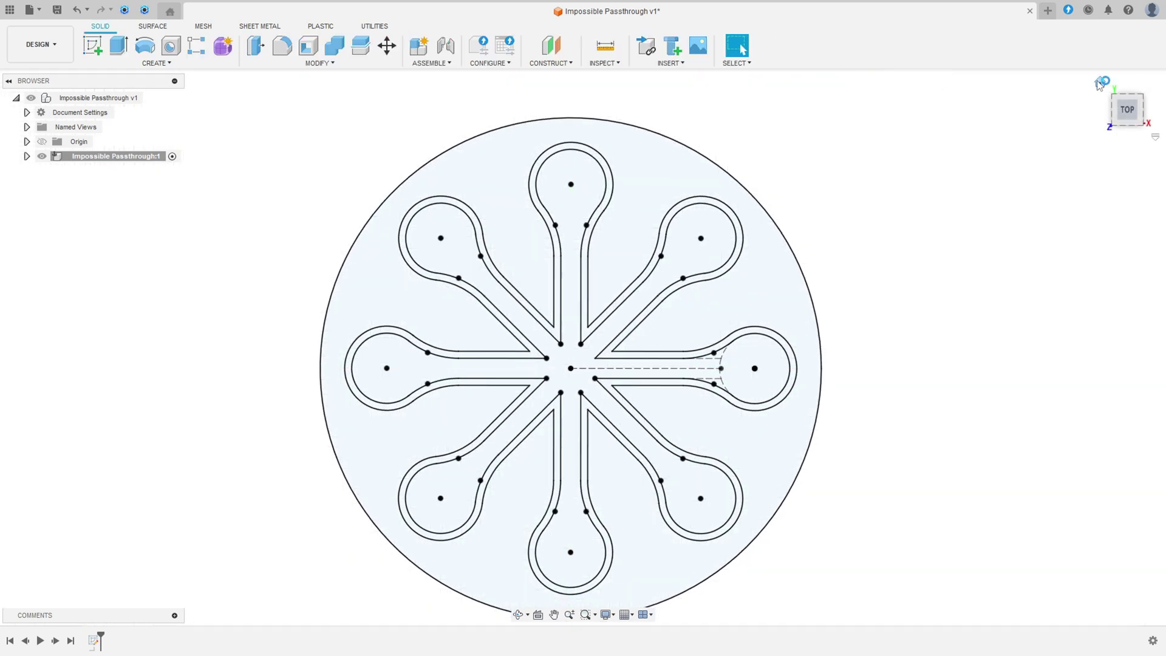
{"action": "left_click", "coordinate": [92, 44]}
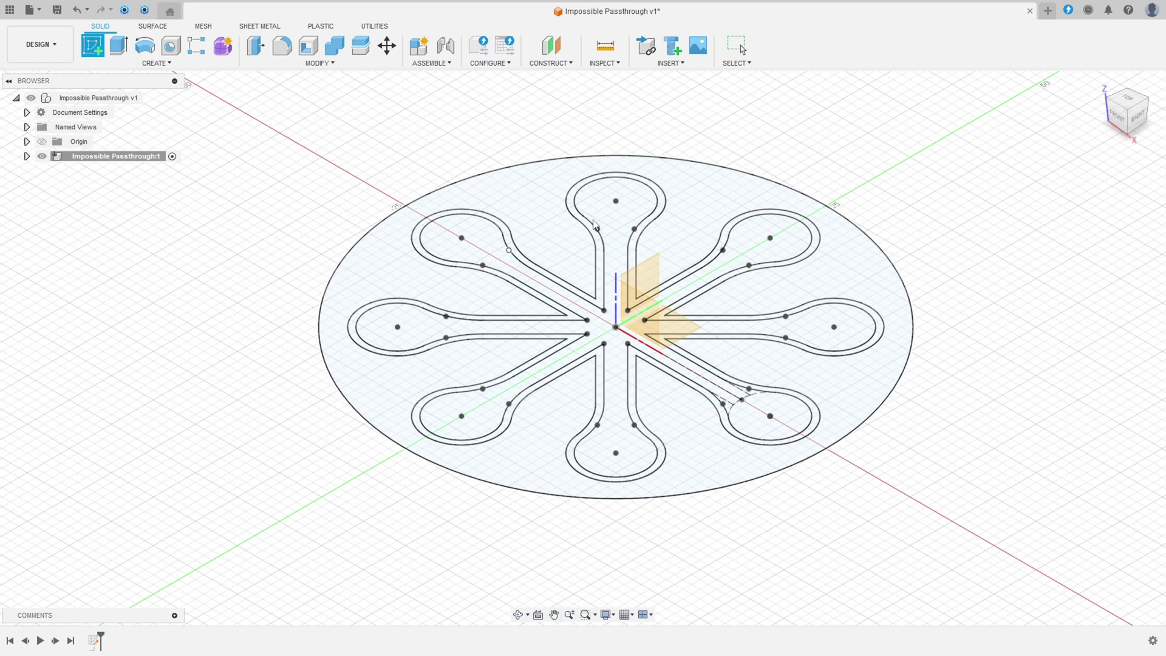
{"action": "mouse_move", "coordinate": [664, 226]}
{"action": "middle_mouse_down", "text": "shift"}
{"action": "mouse_move", "coordinate": [718, 208]}
{"action": "mouse_move", "coordinate": [666, 286]}
{"action": "middle_mouse_up", "text": "shift"}
{"action": "left_click", "coordinate": [666, 285]}
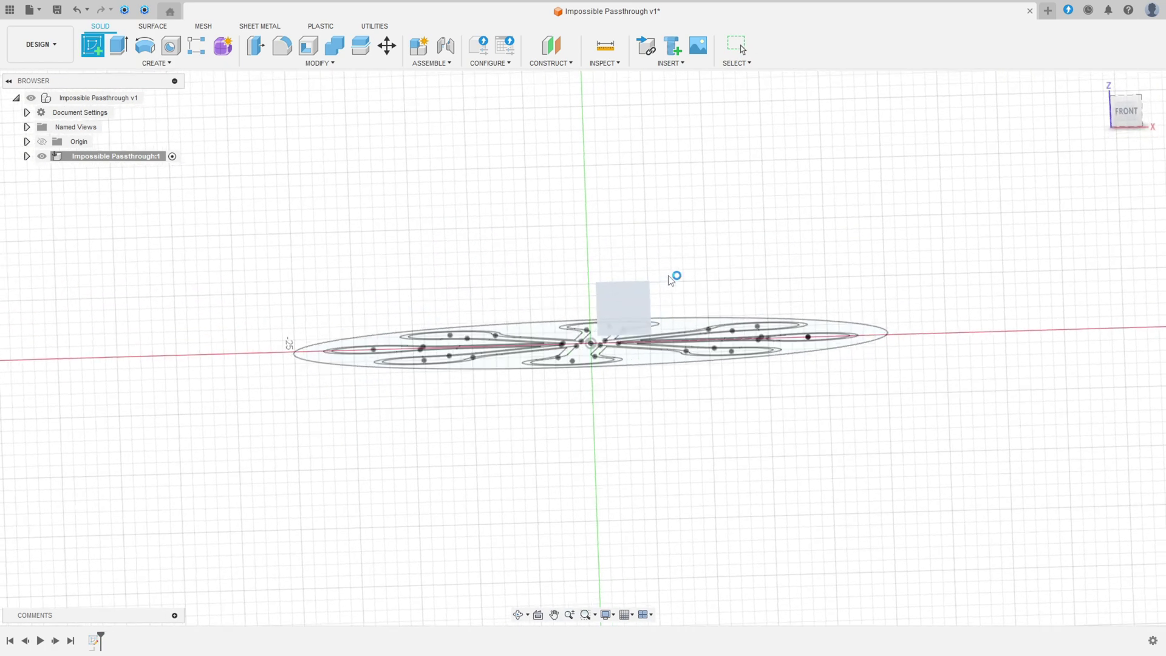
- Draw a 90 mm vertical line up from the origin and finish the sketch
{"action": "left_click", "coordinate": [104, 53]}
{"action": "left_click", "coordinate": [583, 348]}
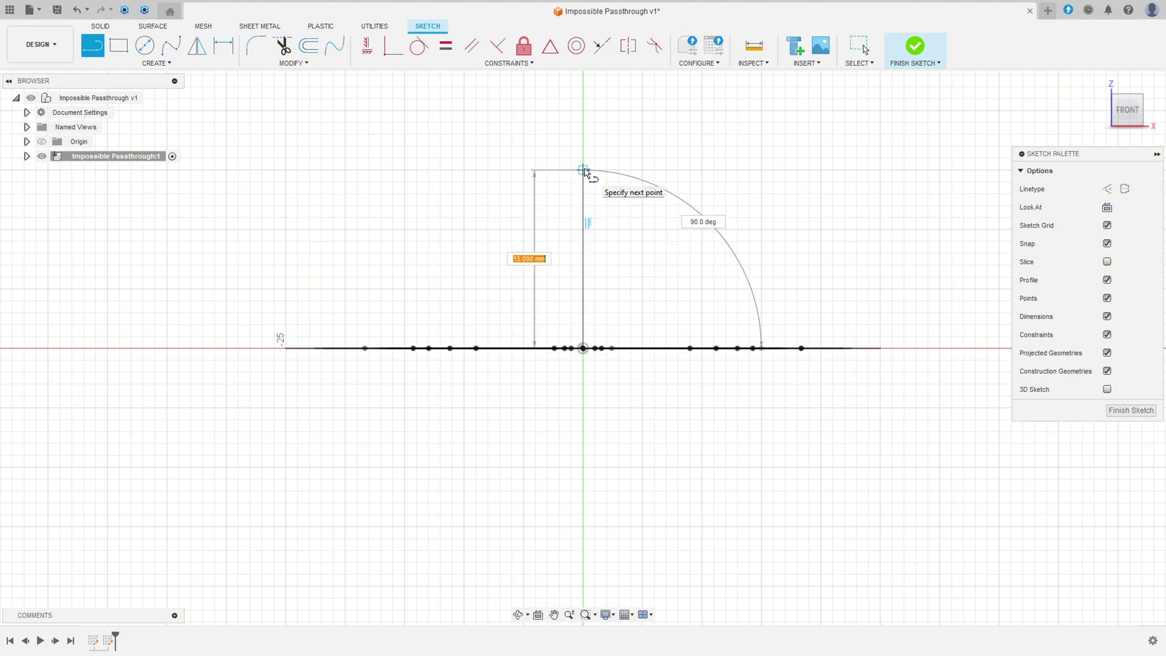
{"action": "left_click", "coordinate": [584, 170]}
{"action": "key", "text": "Escape"}
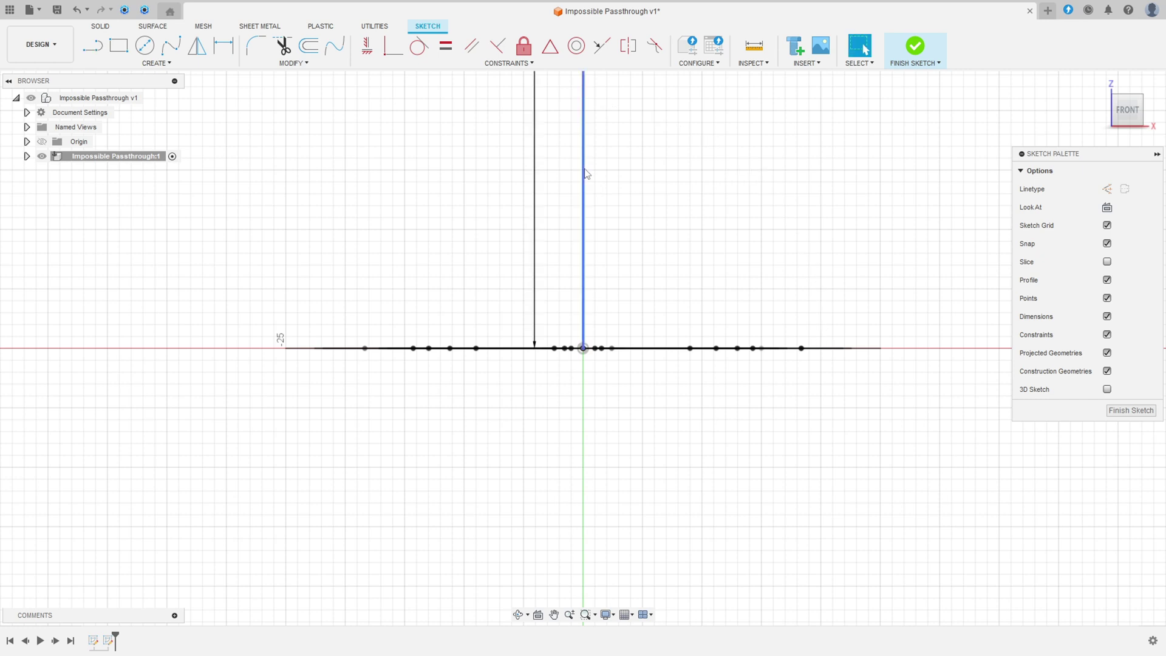
{"action": "scroll", "coordinate": [672, 133], "scroll_direction": "down", "scroll_amount": 2}
{"action": "scroll", "coordinate": [612, 471], "scroll_direction": "down", "scroll_amount": 2}
{"action": "scroll", "coordinate": [752, 221], "scroll_direction": "down", "scroll_amount": 1}
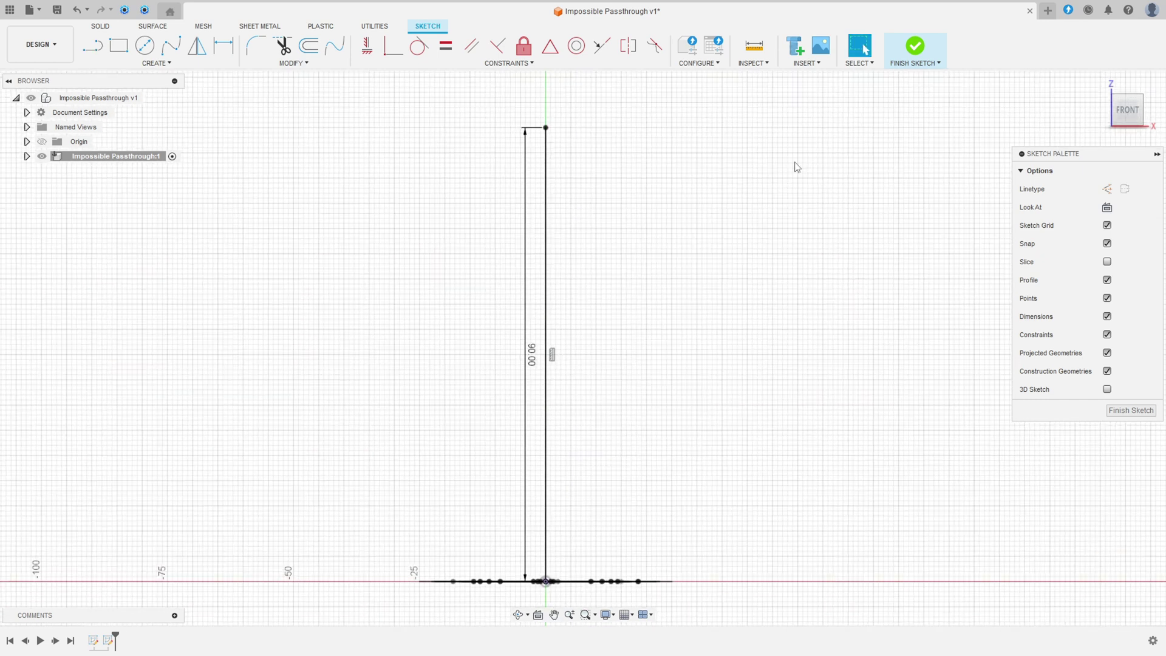
{"action": "left_click", "coordinate": [915, 46]}
{"action": "left_click", "coordinate": [1099, 84]}
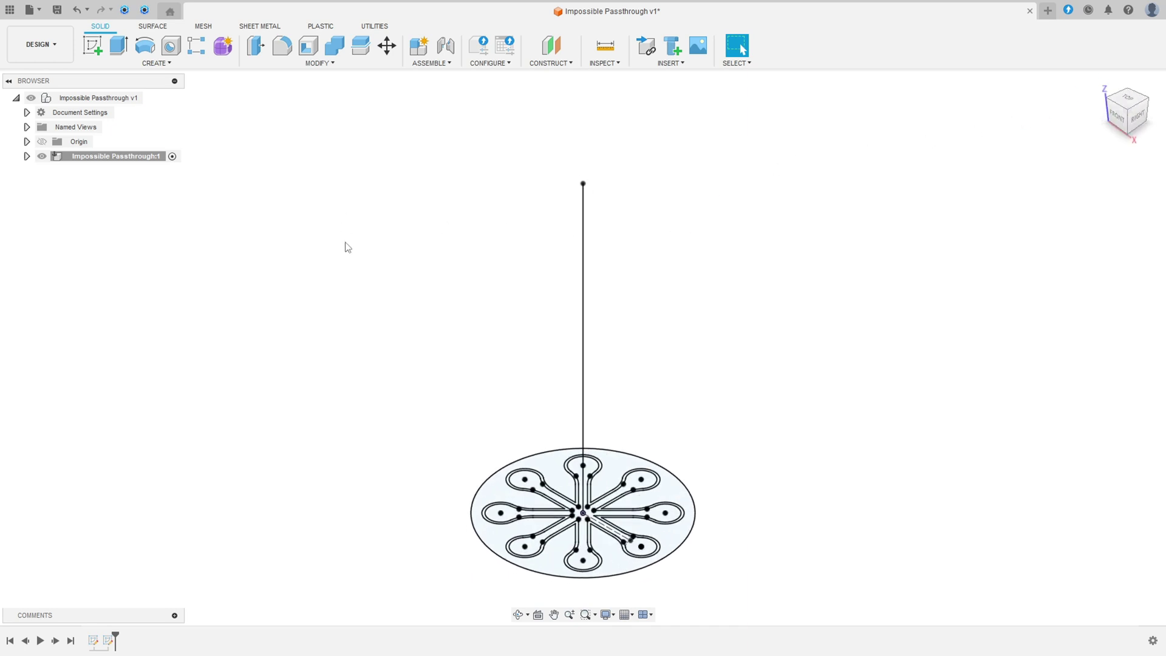
- Sweep the disc region around the star up the vertical line with a 450° twist
{"action": "left_click", "coordinate": [155, 63]}
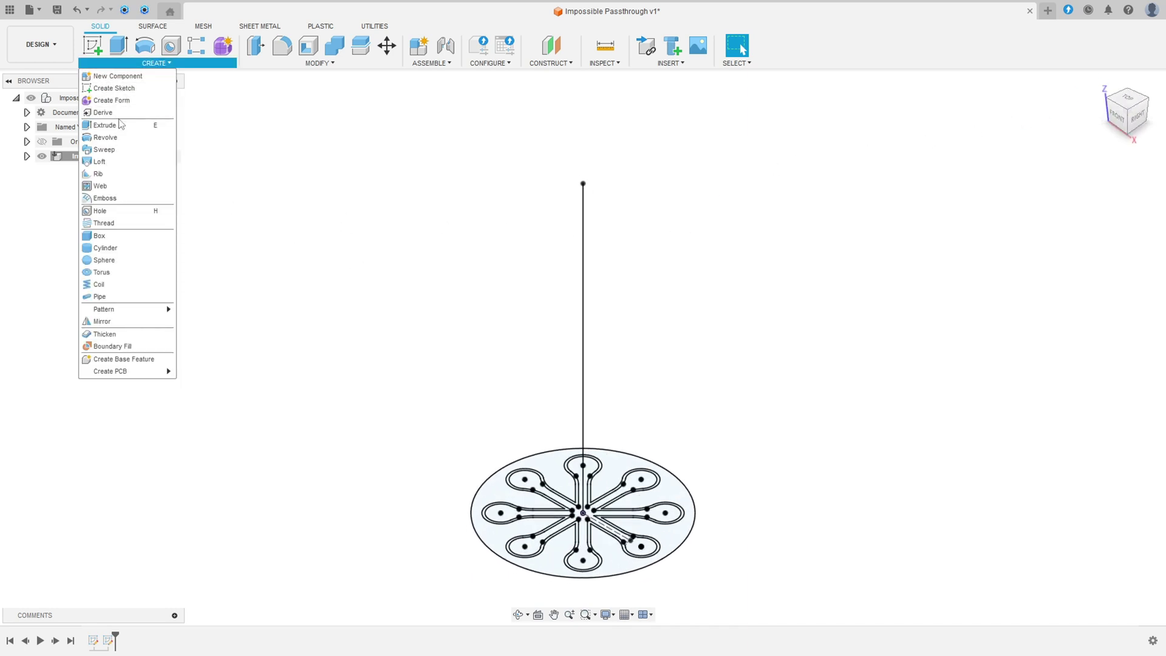
{"action": "left_click", "coordinate": [115, 149]}
{"action": "scroll", "coordinate": [473, 523], "scroll_direction": "up", "scroll_amount": 3}
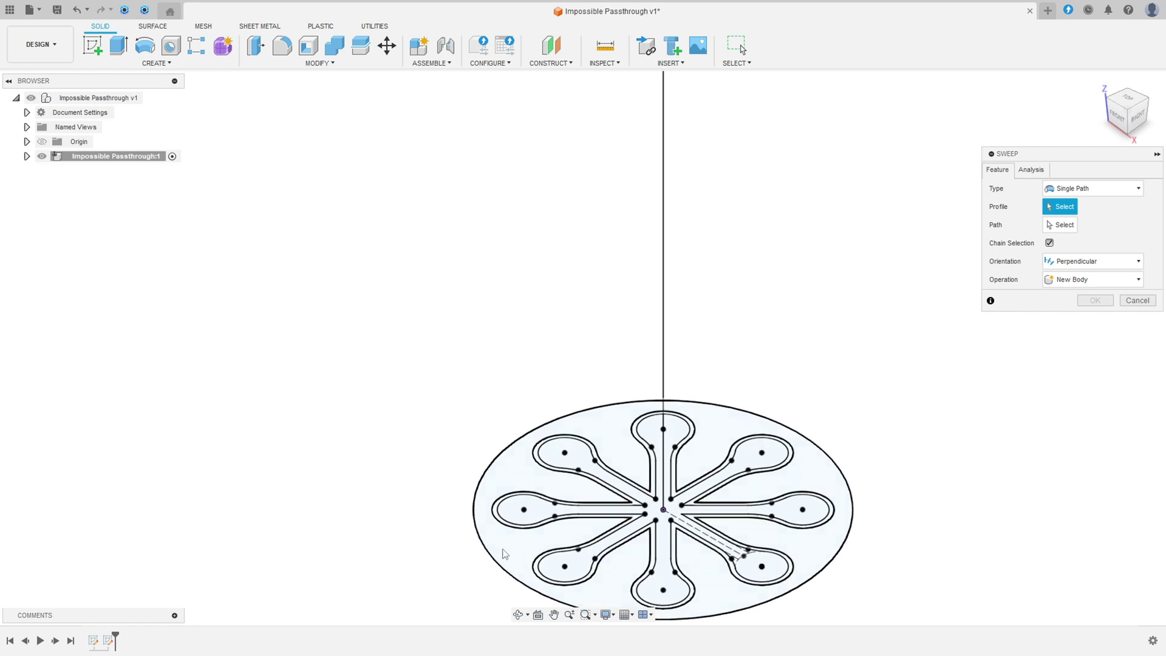
{"action": "left_click", "coordinate": [504, 552]}
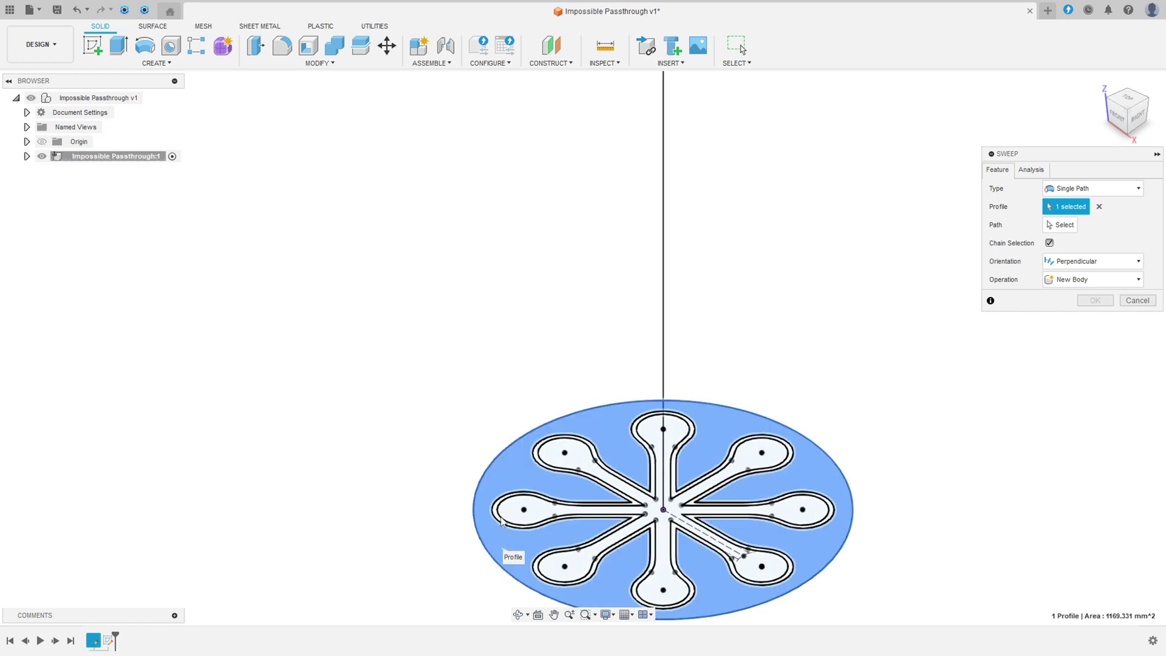
{"action": "scroll", "coordinate": [571, 307], "scroll_direction": "down", "scroll_amount": 2}
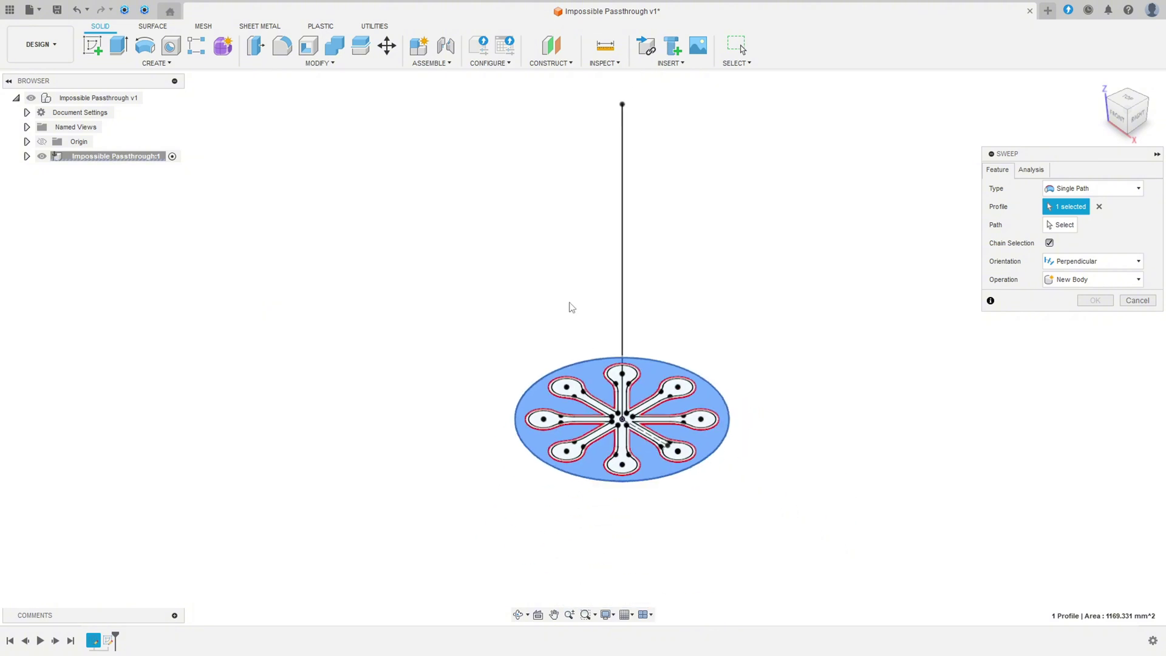
{"action": "left_click", "coordinate": [1060, 225]}
{"action": "left_click", "coordinate": [624, 222]}
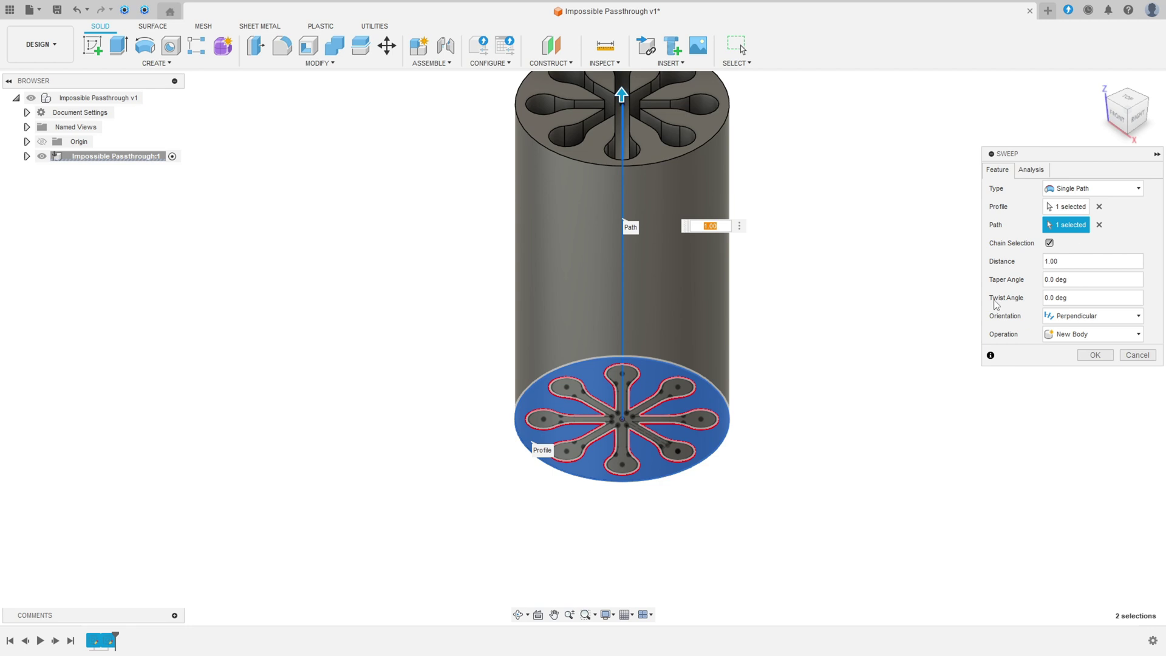
{"action": "left_click_drag", "start_coordinate": [1077, 299], "coordinate": [1022, 302]}
{"action": "type", "text": "450"}
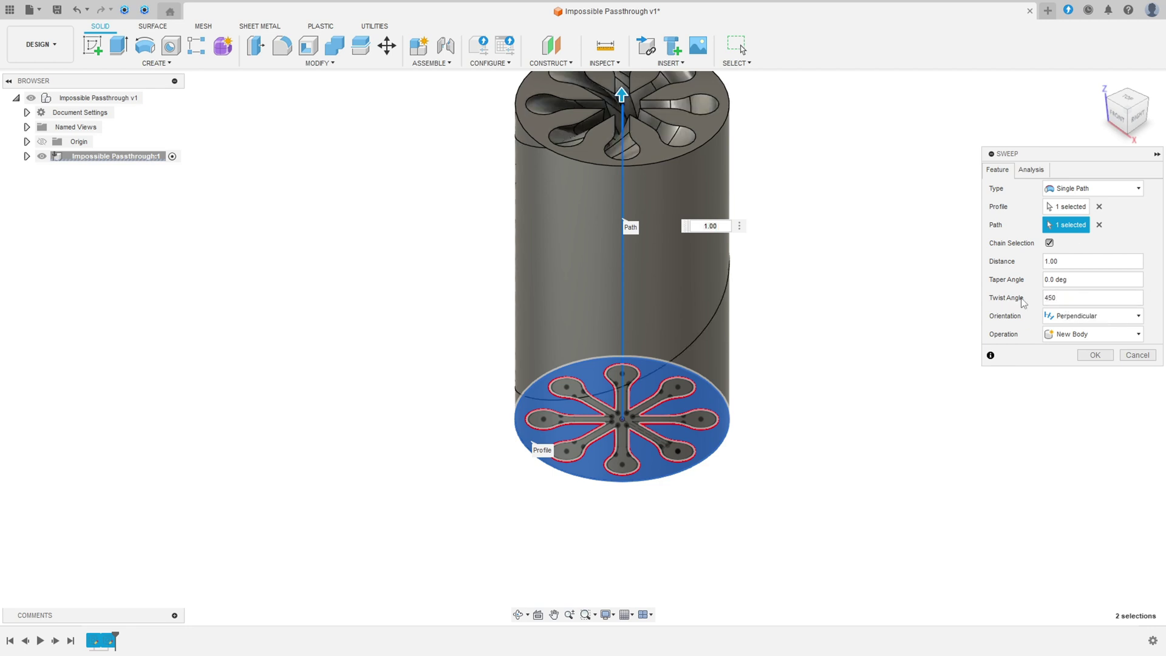
{"action": "left_click", "coordinate": [1093, 355]}
{"action": "middle_click_drag", "start_coordinate": [861, 257], "coordinate": [848, 315]}
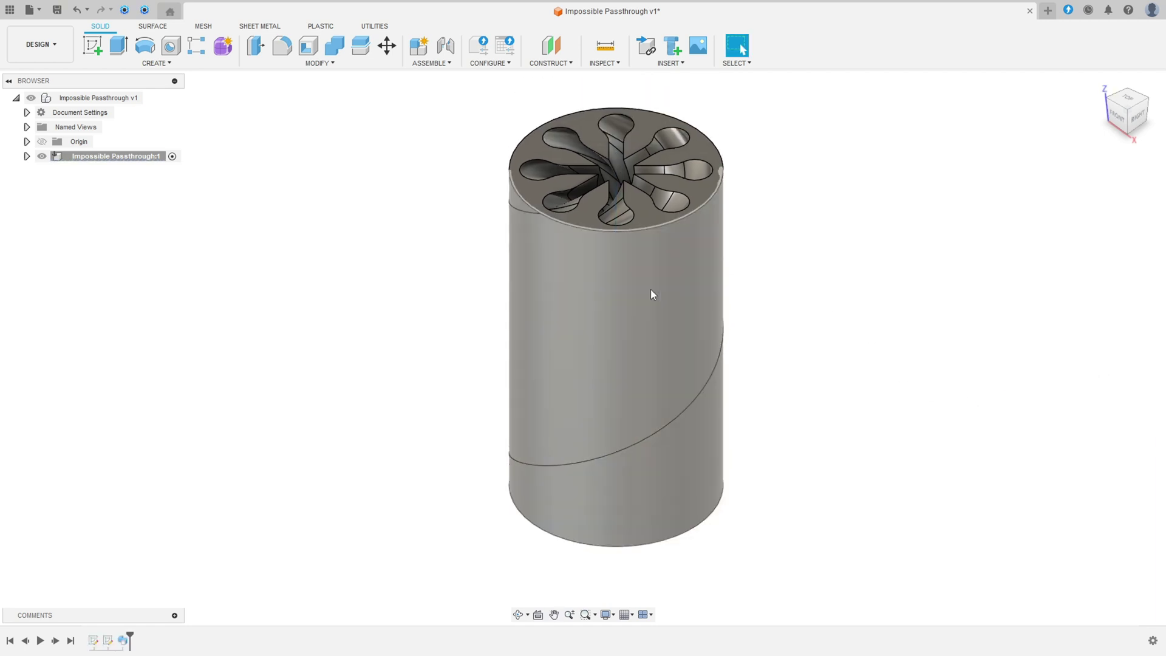
- Show Sketch1 and Sketch2 and hide Body1
{"action": "left_click", "coordinate": [27, 156]}
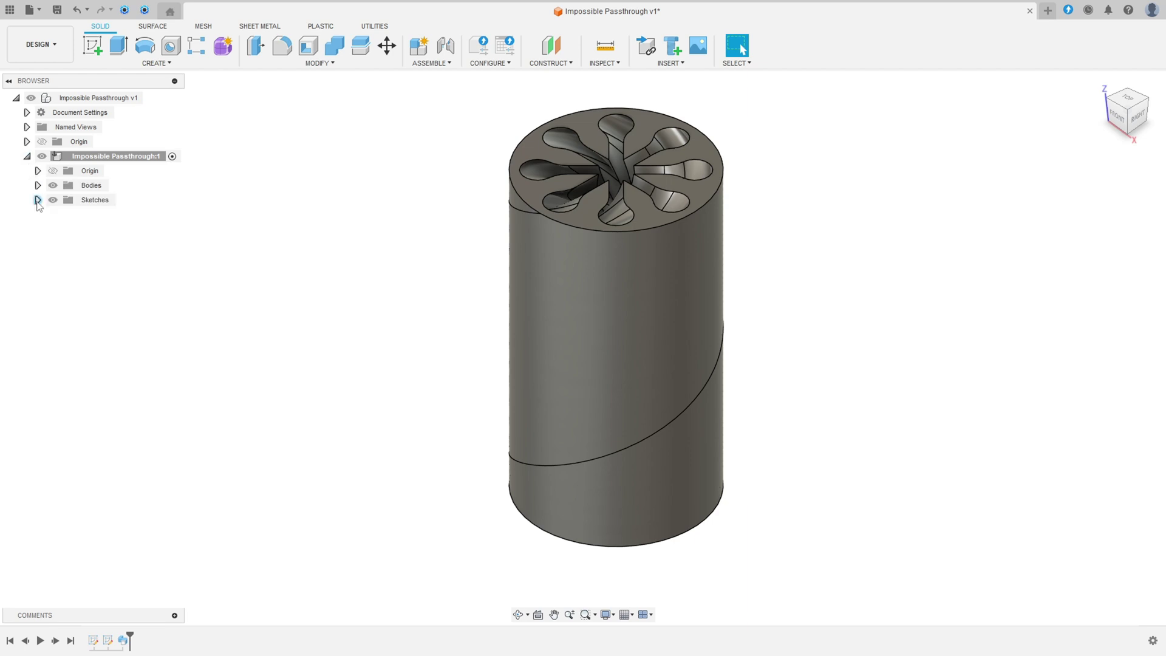
{"action": "left_click", "coordinate": [38, 199]}
{"action": "left_click", "coordinate": [63, 229]}
{"action": "left_click", "coordinate": [64, 230]}
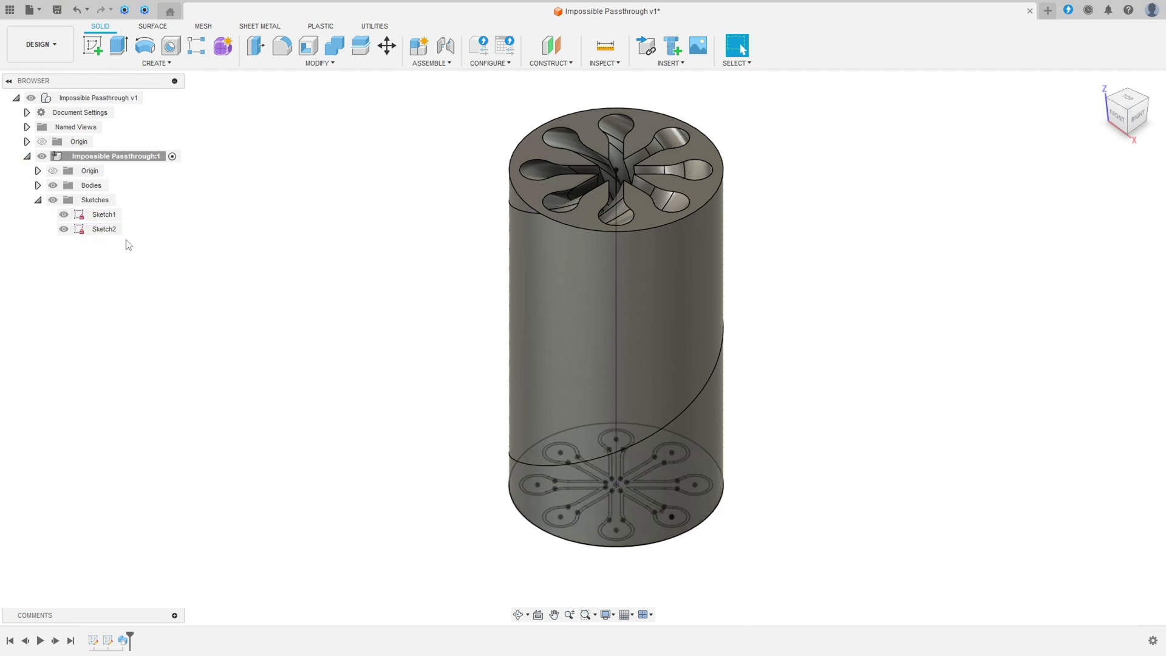
{"action": "left_click", "coordinate": [38, 185]}
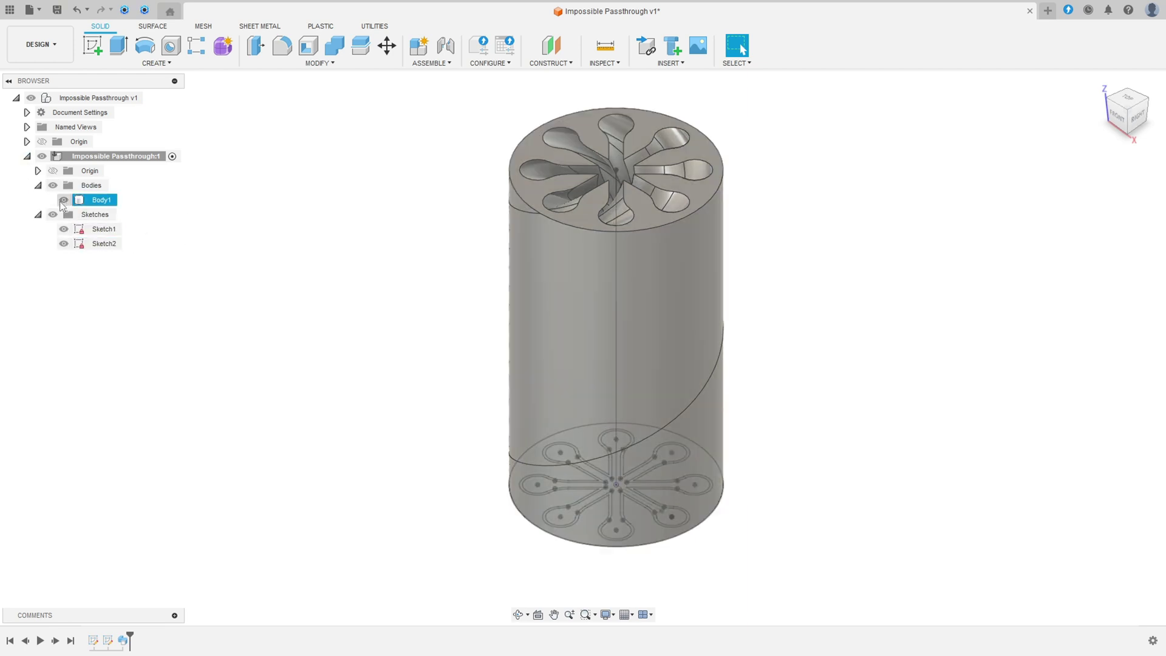
{"action": "left_click", "coordinate": [63, 200]}
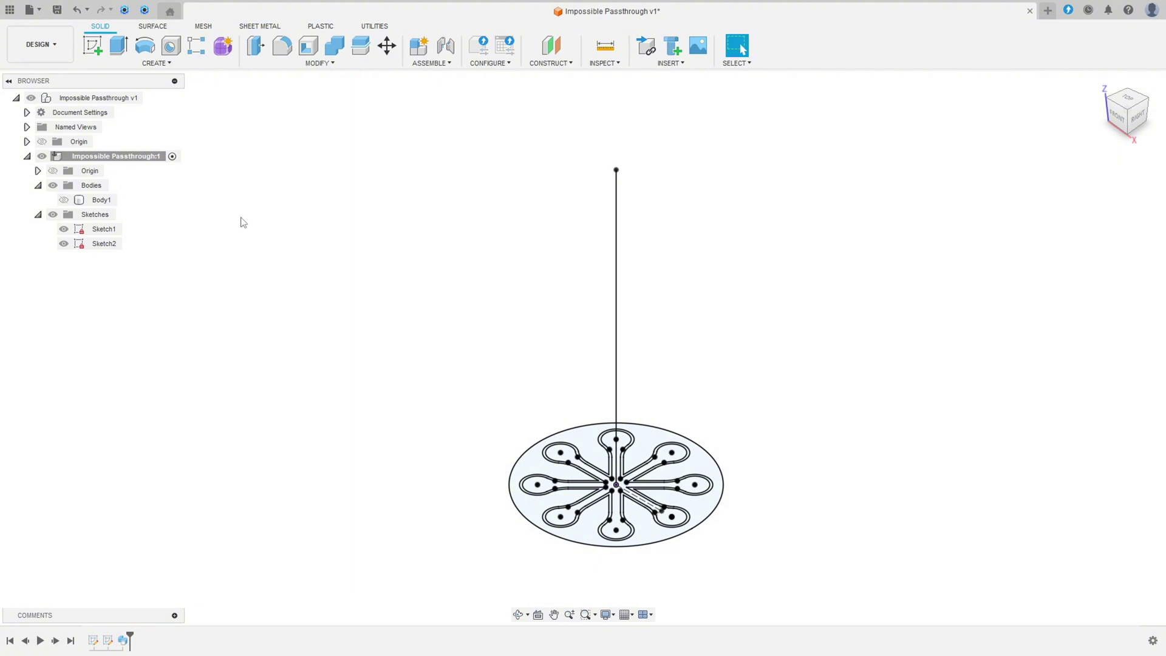
- Sweep the star profile along the vertical line with a 450° twist
{"action": "left_click", "coordinate": [156, 63]}
{"action": "left_click", "coordinate": [127, 149]}
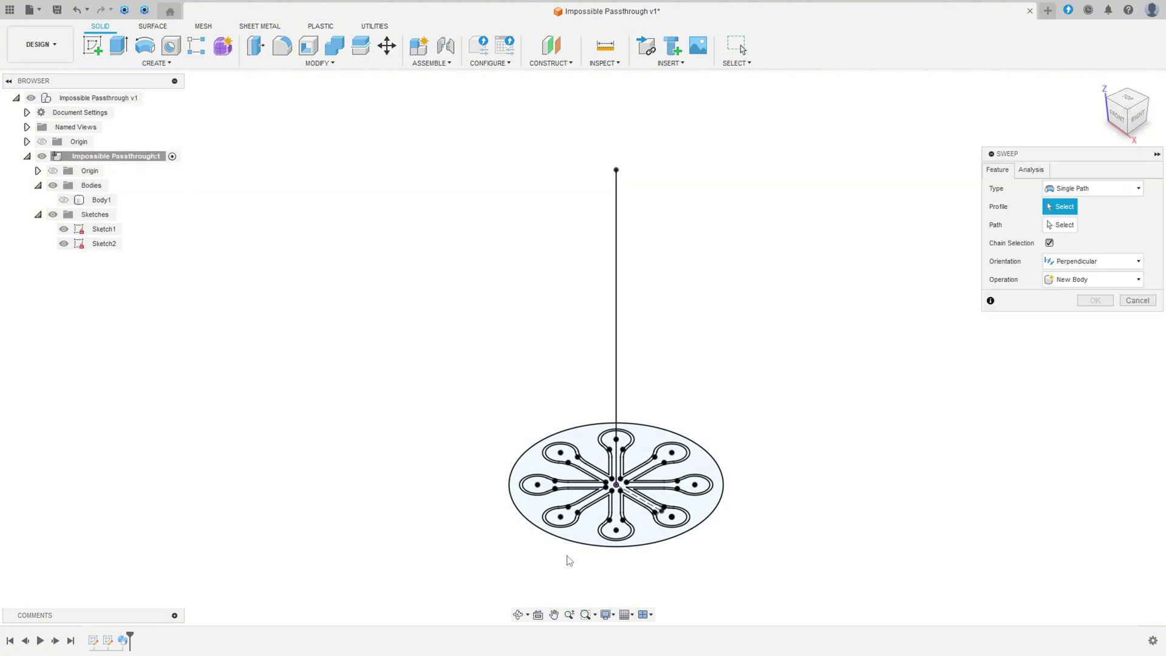
{"action": "scroll", "coordinate": [565, 560], "scroll_direction": "up", "scroll_amount": 5}
{"action": "left_click", "coordinate": [638, 396]}
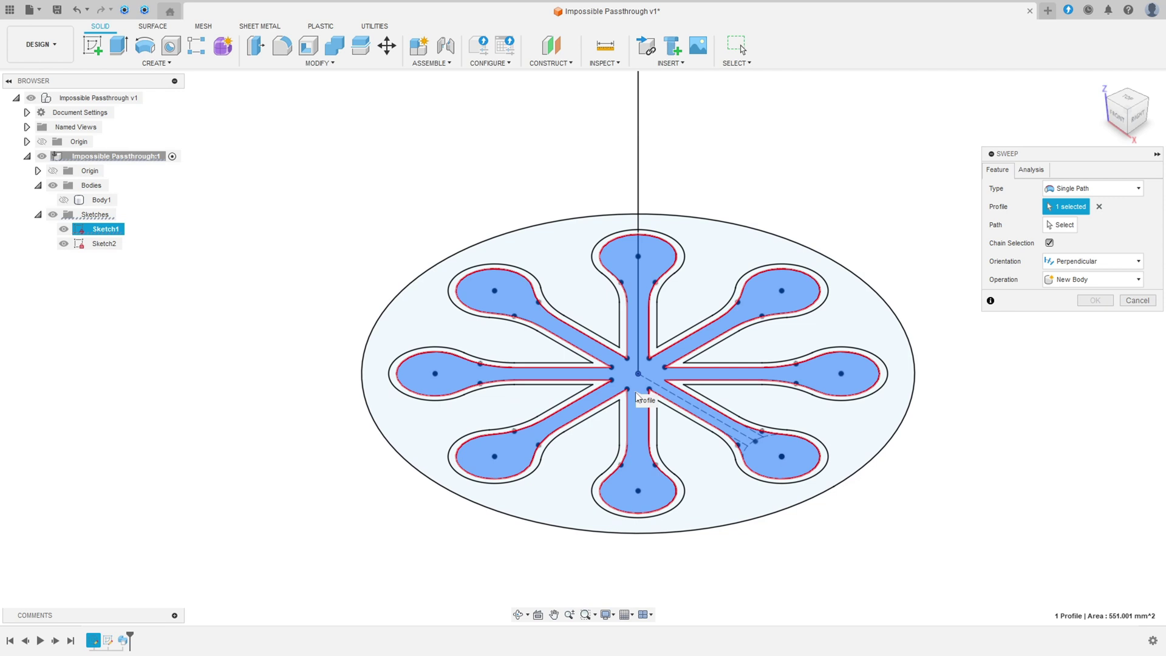
{"action": "scroll", "coordinate": [815, 346], "scroll_direction": "down", "scroll_amount": 3}
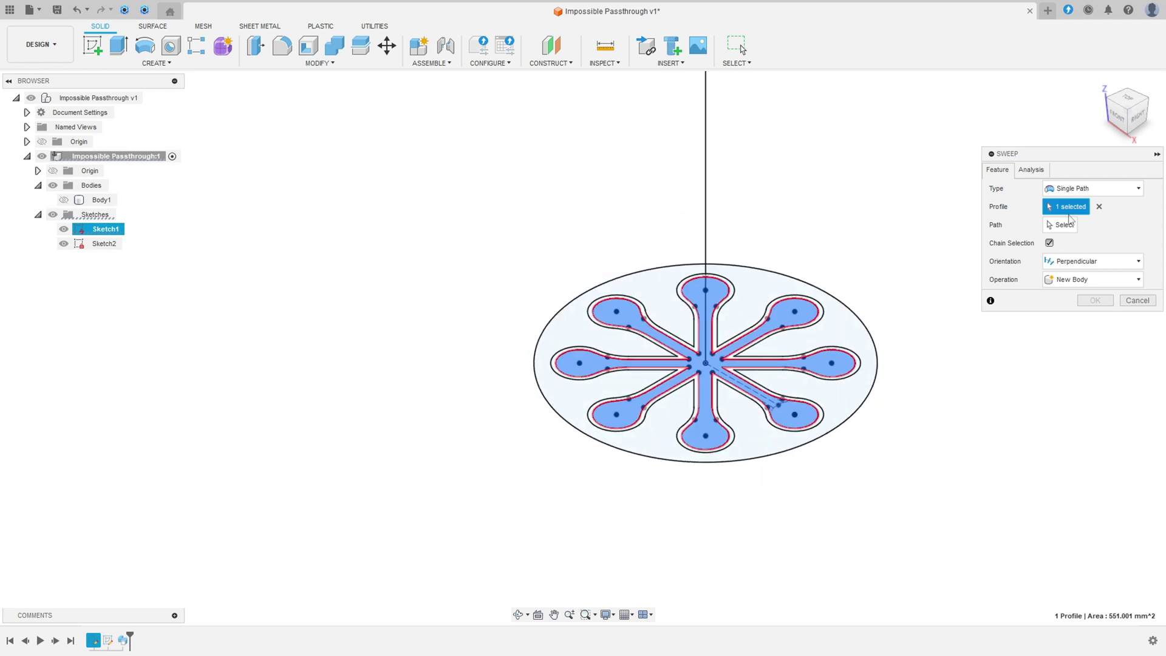
{"action": "left_click", "coordinate": [706, 165]}
{"action": "left_click", "coordinate": [1084, 299]}
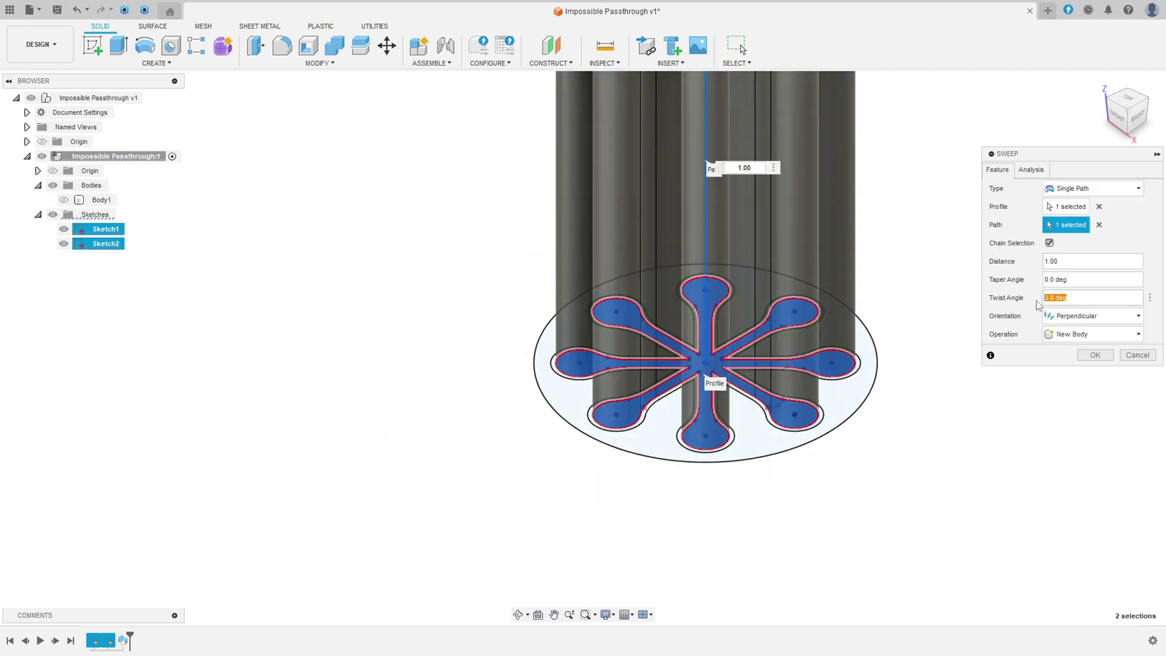
{"action": "type", "text": "450"}
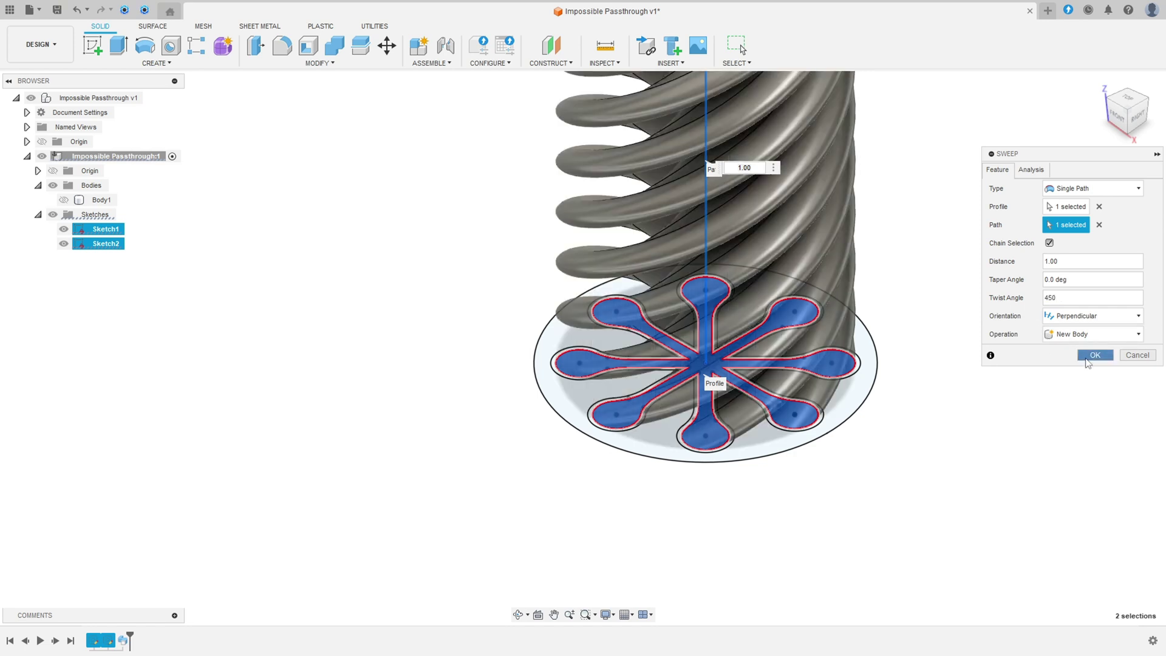
{"action": "left_click", "coordinate": [1093, 354]}
- Hide both sketches and select the new Body2
{"action": "scroll", "coordinate": [878, 298], "scroll_direction": "down", "scroll_amount": 3}
{"action": "left_click", "coordinate": [63, 259]}
{"action": "left_click", "coordinate": [63, 244]}
{"action": "middle_click_drag", "start_coordinate": [498, 254], "coordinate": [338, 381]}
{"action": "left_click", "coordinate": [101, 214]}
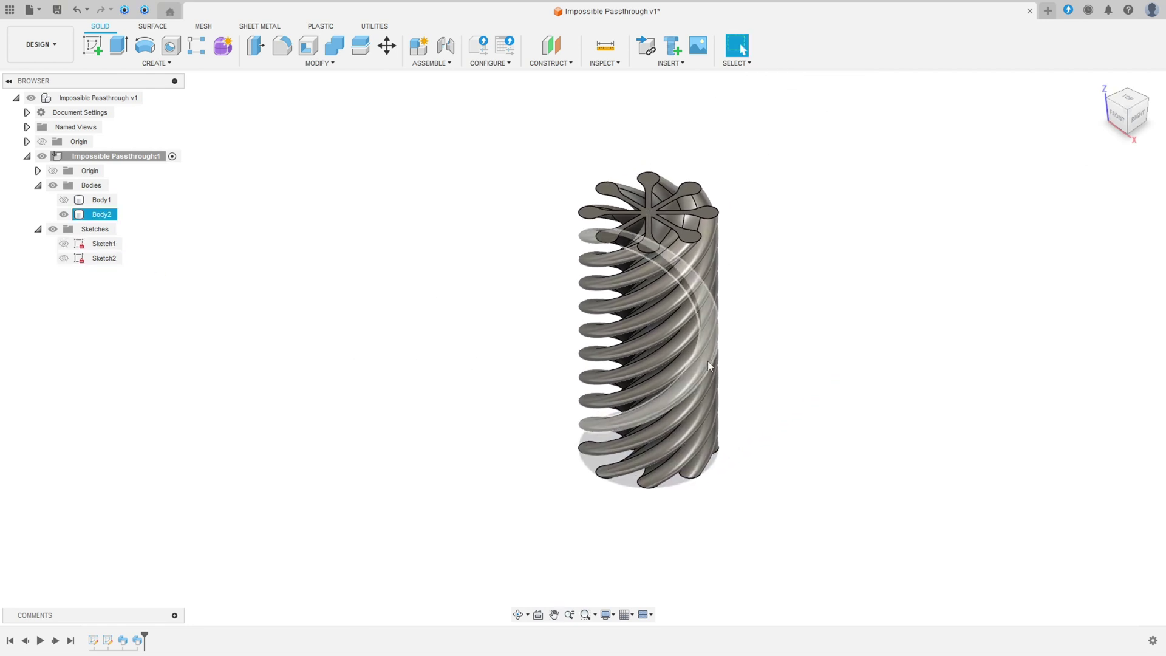
- Show Body1, then paint Body1 Enamel Glossy Yellow and Body2 Enamel Glossy Red
{"action": "left_click", "coordinate": [64, 201]}
{"action": "left_click", "coordinate": [63, 200]}
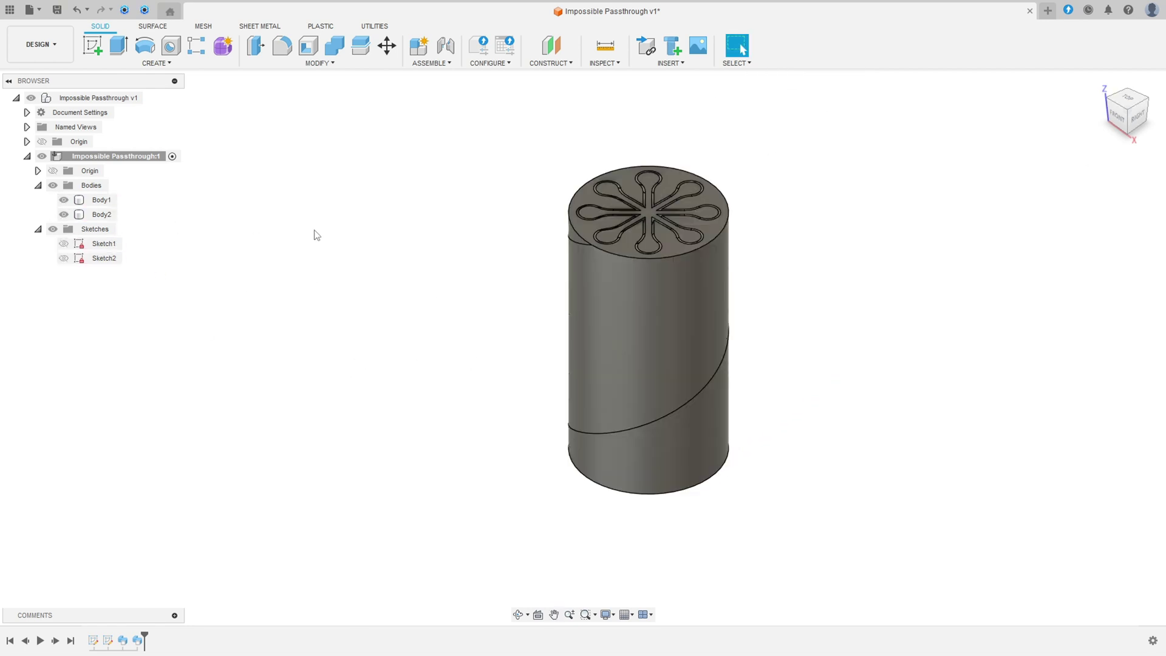
{"action": "key", "text": "a"}
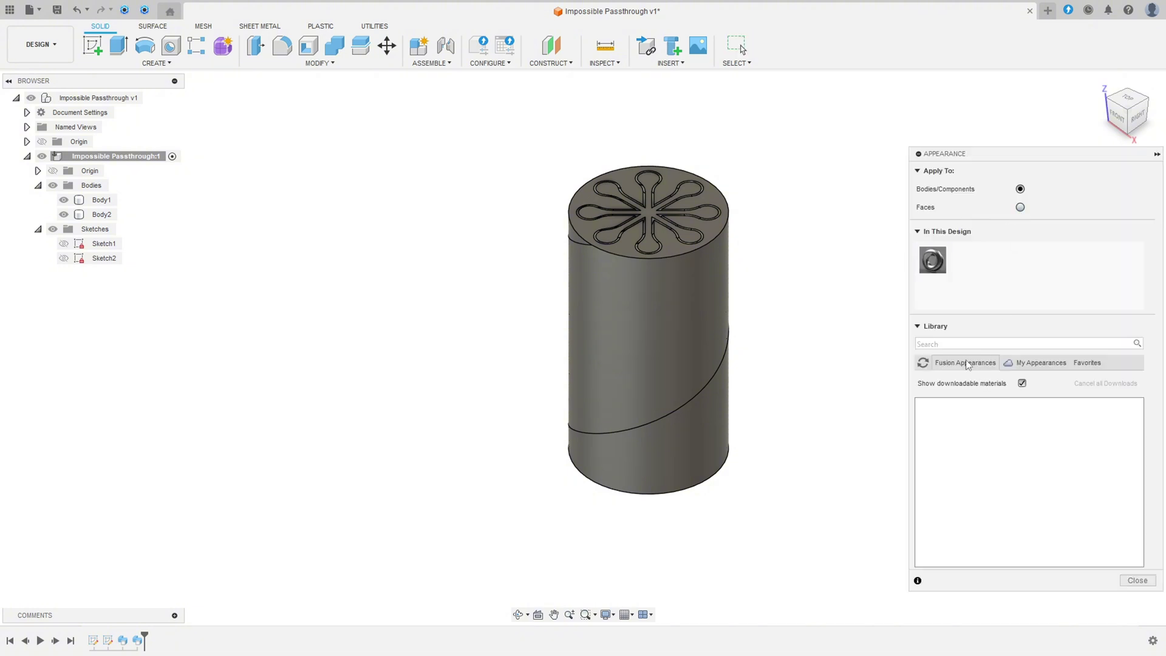
{"action": "left_click", "coordinate": [944, 503]}
{"action": "left_click", "coordinate": [947, 513]}
{"action": "scroll", "coordinate": [949, 515], "scroll_direction": "down", "scroll_amount": 5}
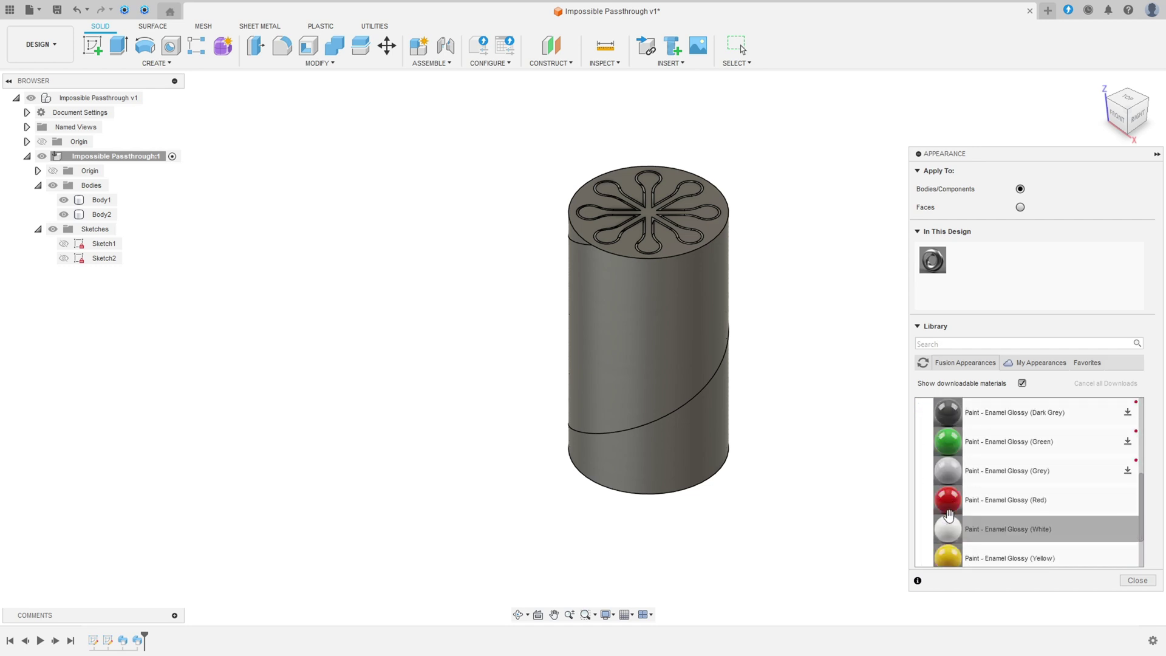
{"action": "left_click_drag", "start_coordinate": [948, 470], "coordinate": [118, 212]}
{"action": "left_click_drag", "start_coordinate": [947, 413], "coordinate": [97, 214]}
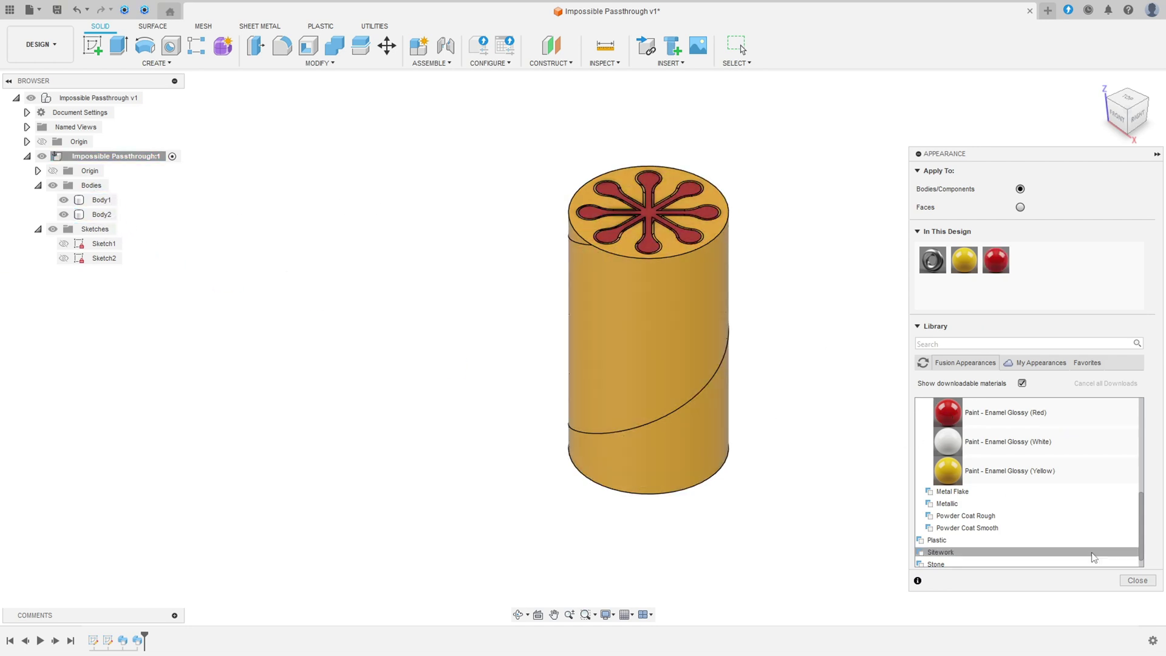
{"action": "left_click", "coordinate": [1137, 580]}
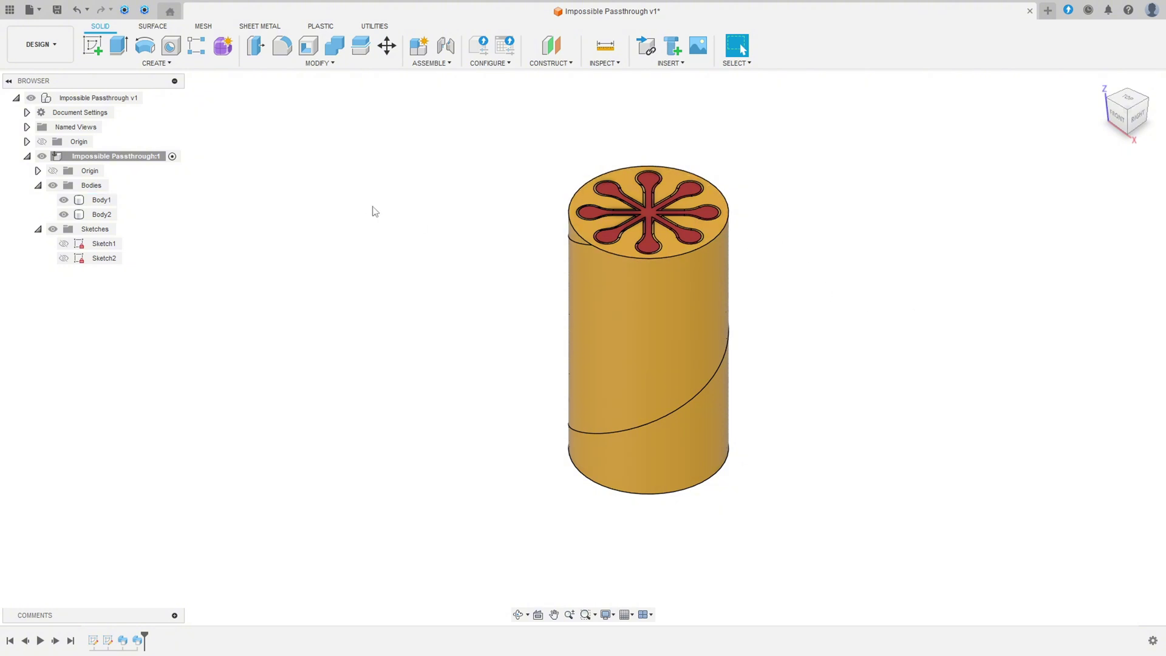
{"action": "left_click", "coordinate": [92, 44]}
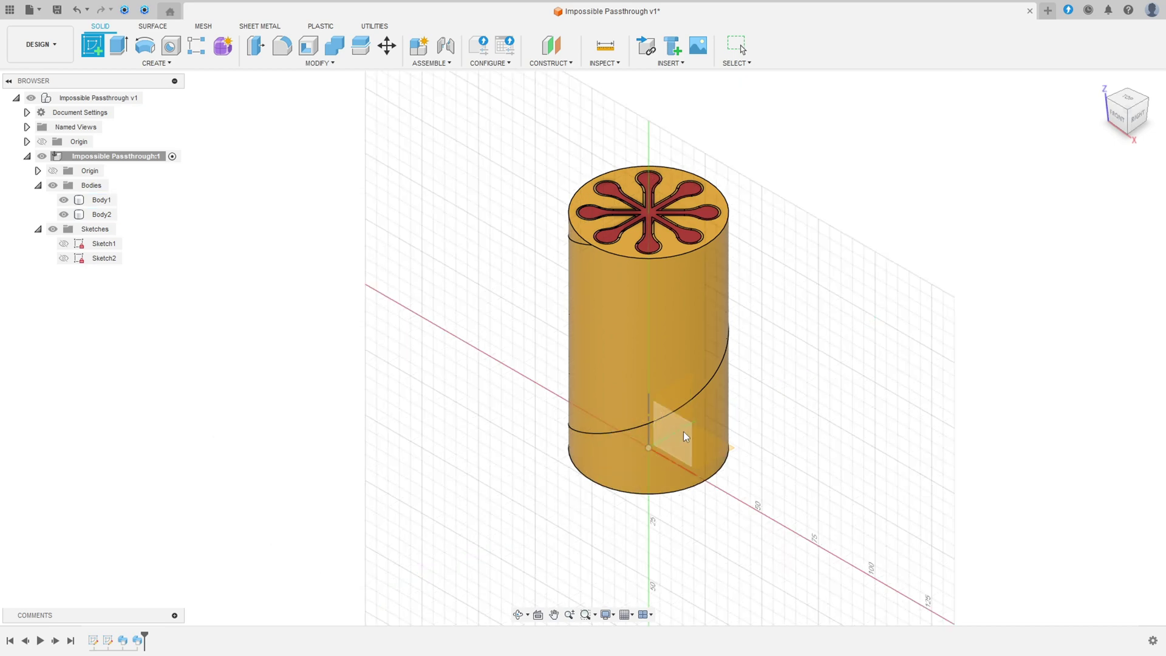
- On the front plane, draw a closed right triangle with a 25 mm base from the origin
{"action": "left_click", "coordinate": [685, 436]}
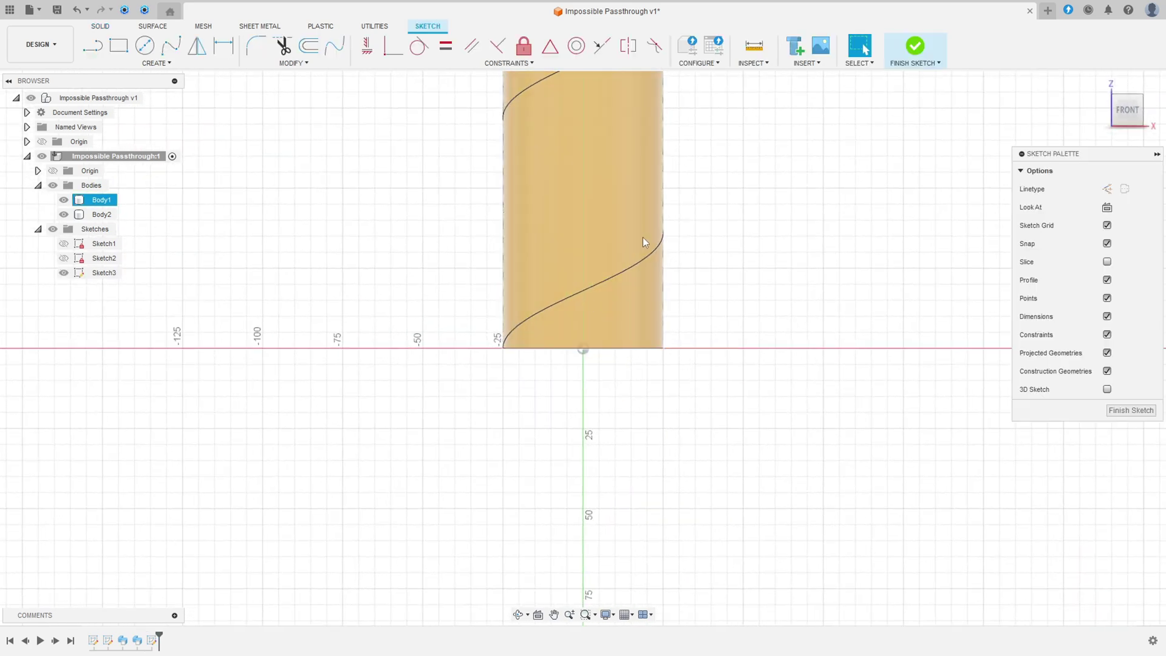
{"action": "left_click", "coordinate": [93, 46]}
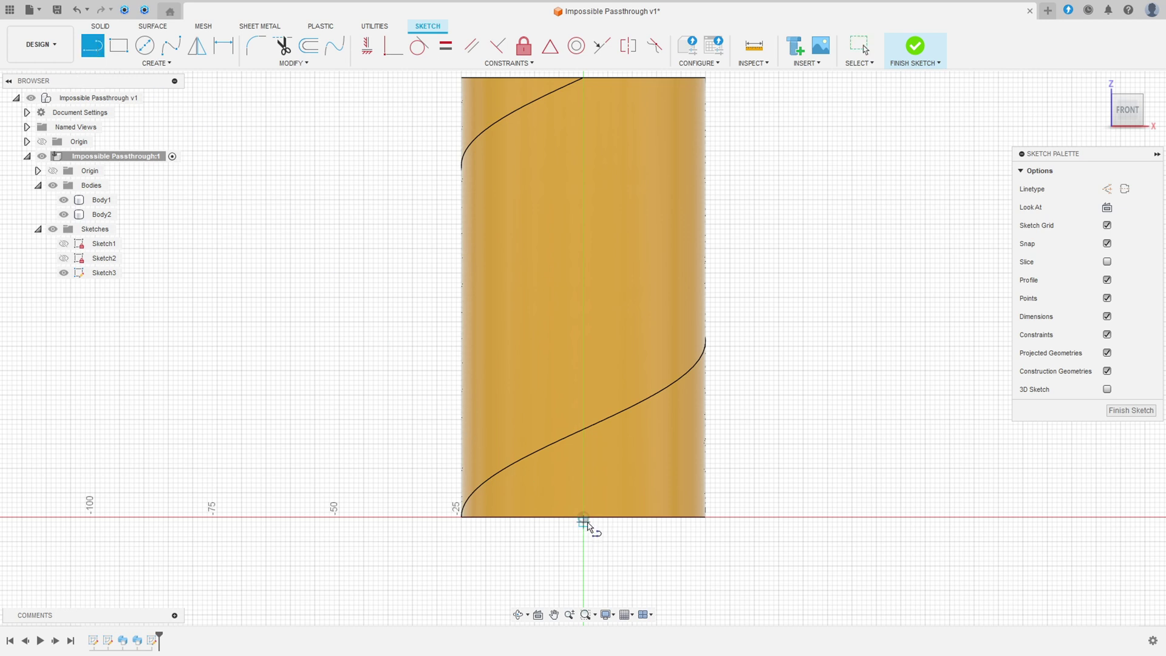
{"action": "left_click", "coordinate": [583, 517]}
{"action": "type", "text": "25"}
{"action": "key", "text": "Tab"}
{"action": "left_click", "coordinate": [460, 523]}
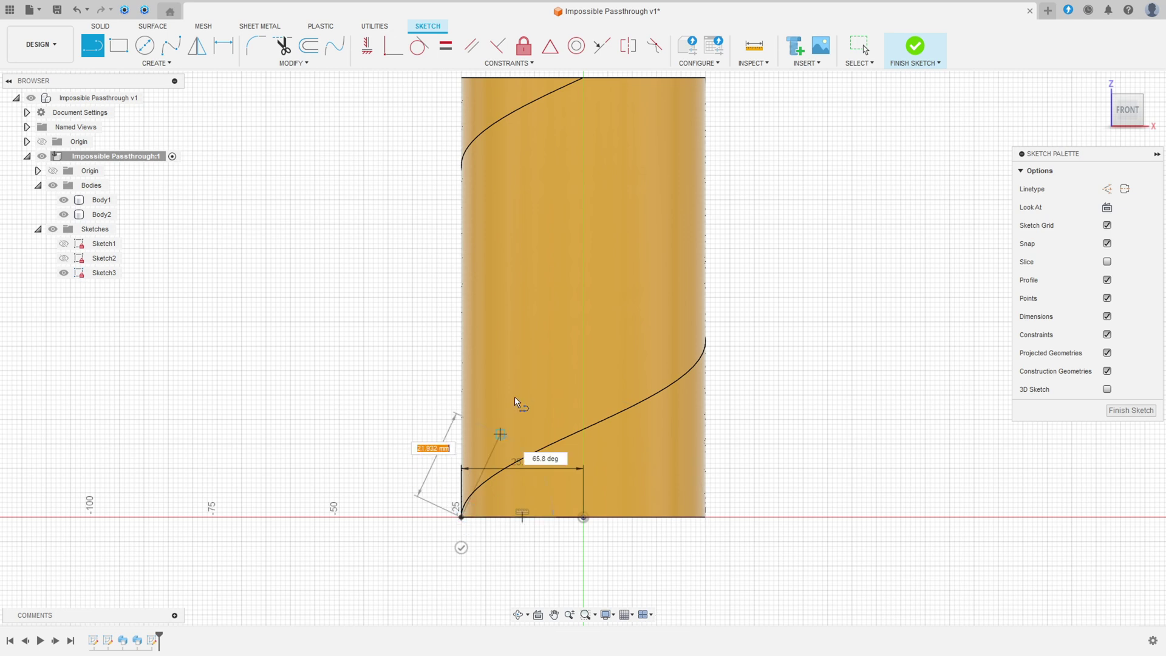
{"action": "left_click", "coordinate": [583, 253]}
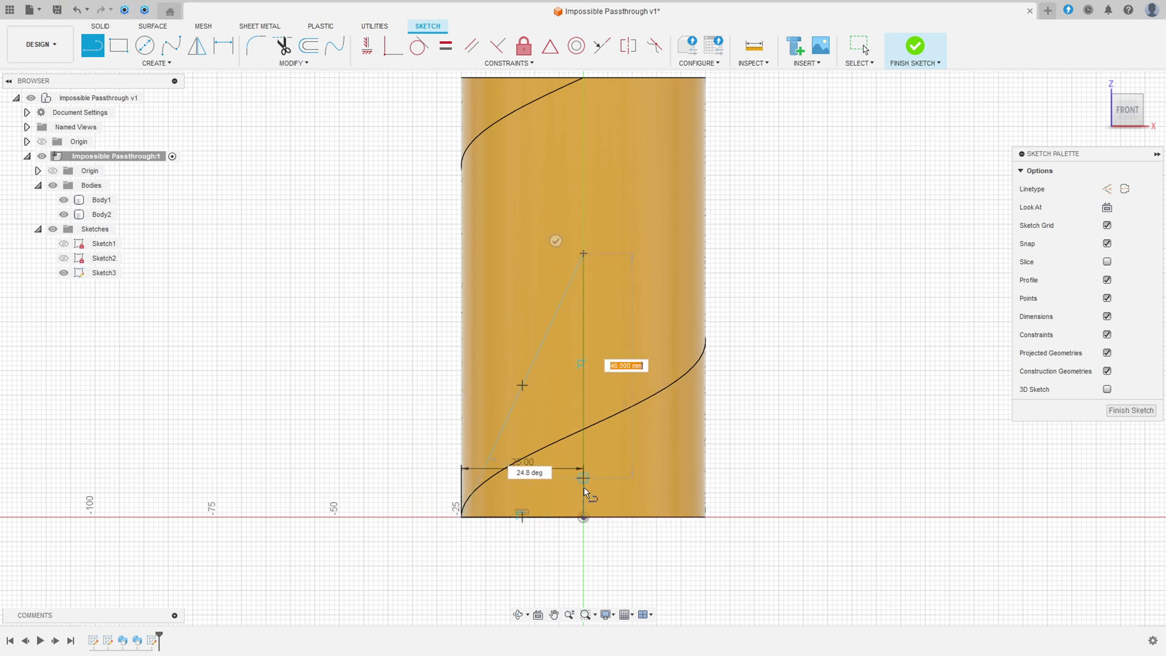
{"action": "left_click", "coordinate": [583, 517]}
{"action": "key", "text": "Escape"}
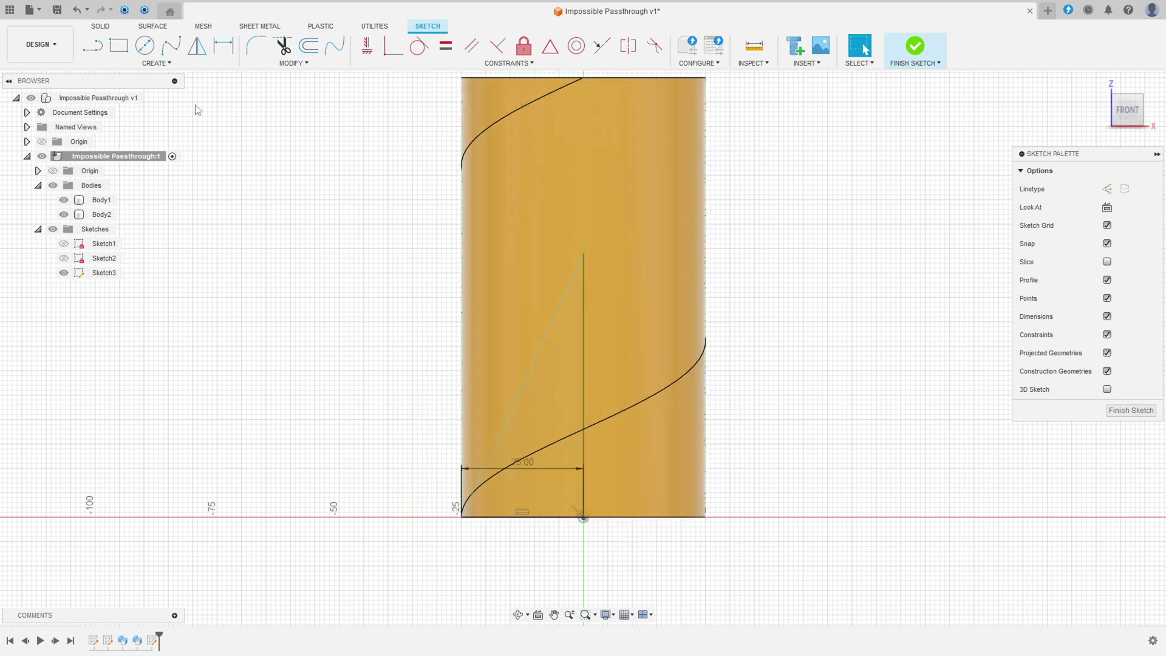
- Dimension the vertical edge to 60 mm, move the 25 mm dimension below, and finish
{"action": "left_click", "coordinate": [224, 45]}
{"action": "left_click", "coordinate": [585, 340]}
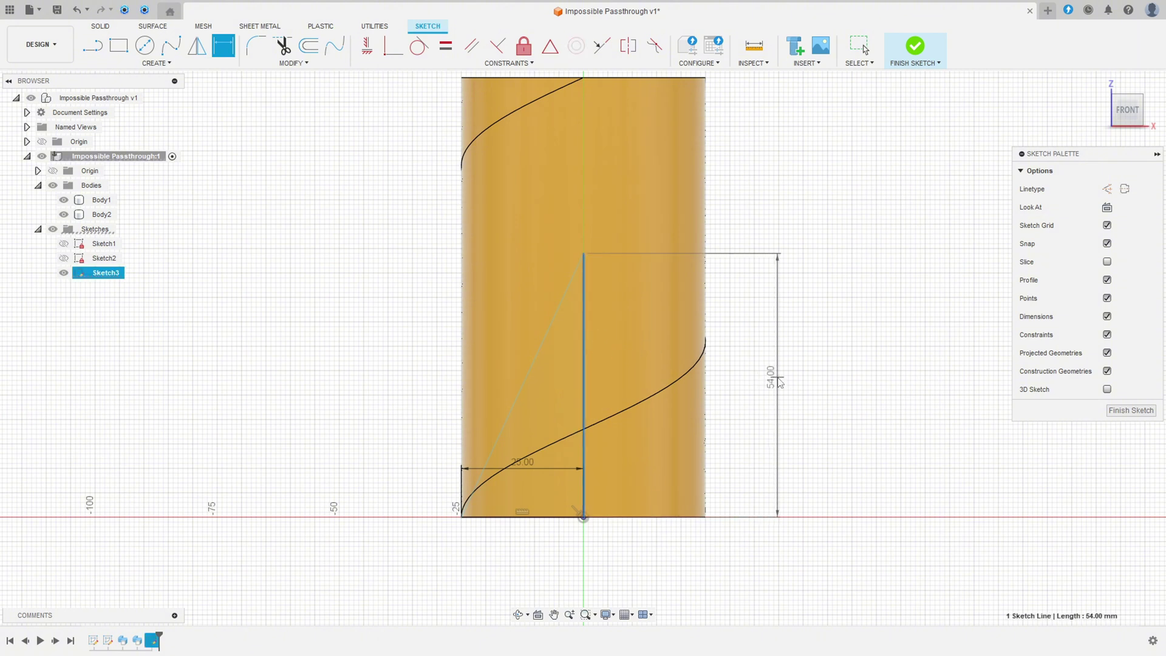
{"action": "left_click", "coordinate": [779, 378]}
{"action": "type", "text": "60"}
{"action": "key", "text": "Return"}
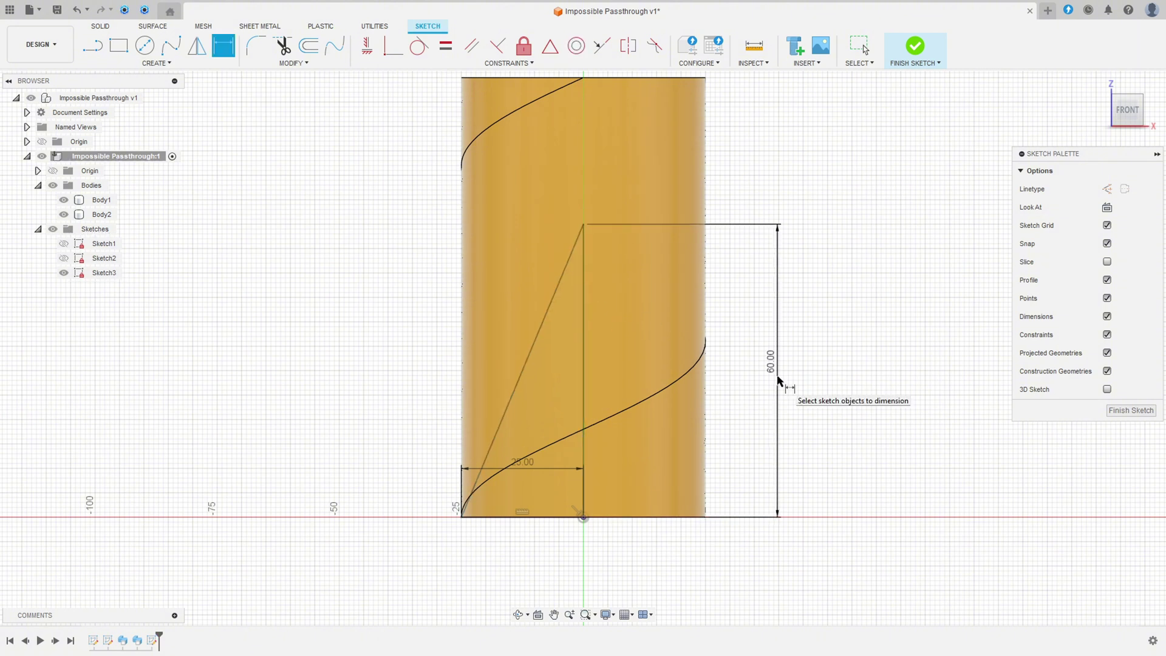
{"action": "key", "text": "Escape"}
{"action": "left_click_drag", "start_coordinate": [530, 470], "coordinate": [521, 560]}
{"action": "left_click", "coordinate": [914, 52]}
{"action": "left_click", "coordinate": [145, 45]}
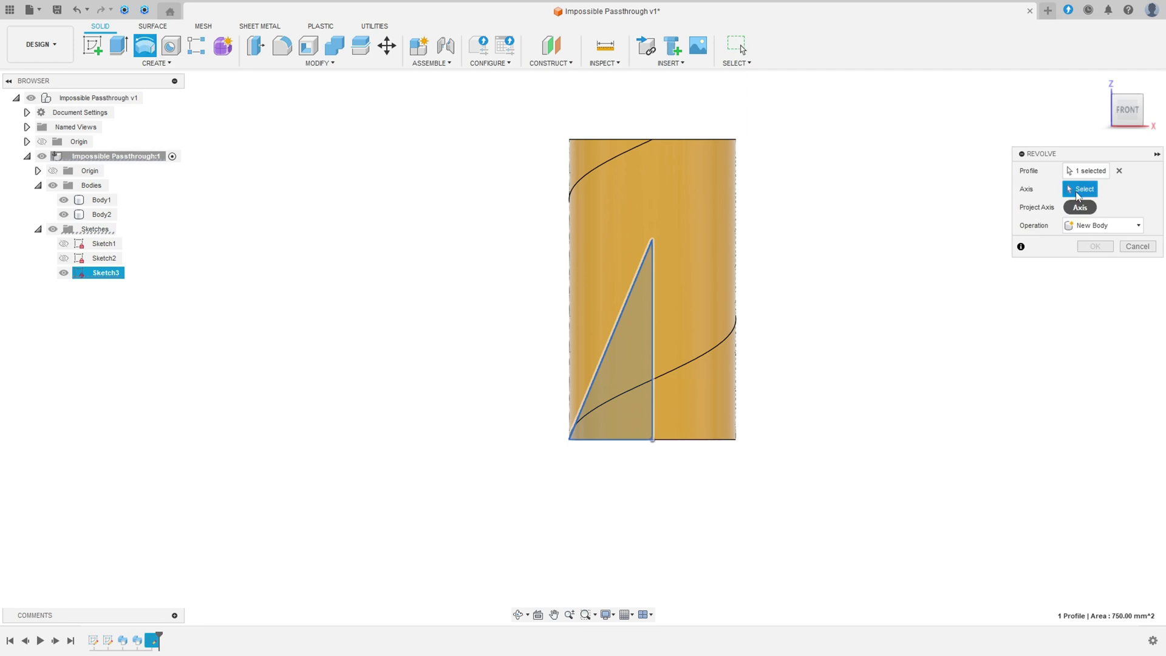
- Revolve the triangle about its vertical edge, intersecting the existing bodies
{"action": "scroll", "coordinate": [653, 330], "scroll_direction": "up", "scroll_amount": 2}
{"action": "left_click", "coordinate": [652, 330]}
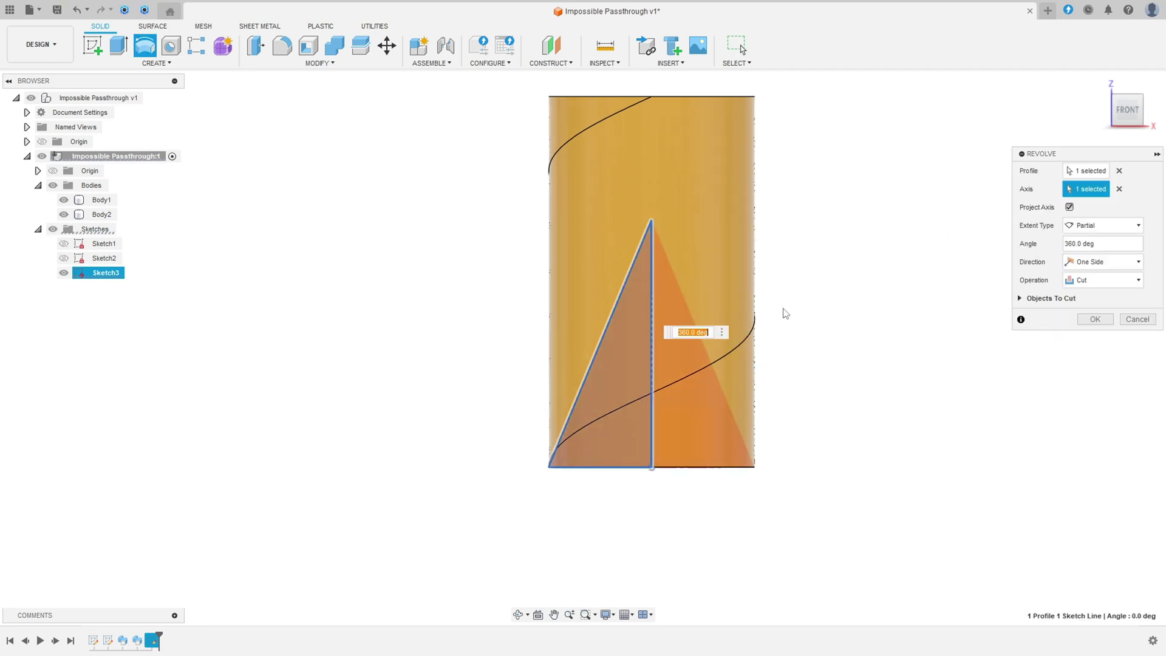
{"action": "left_click", "coordinate": [1081, 281]}
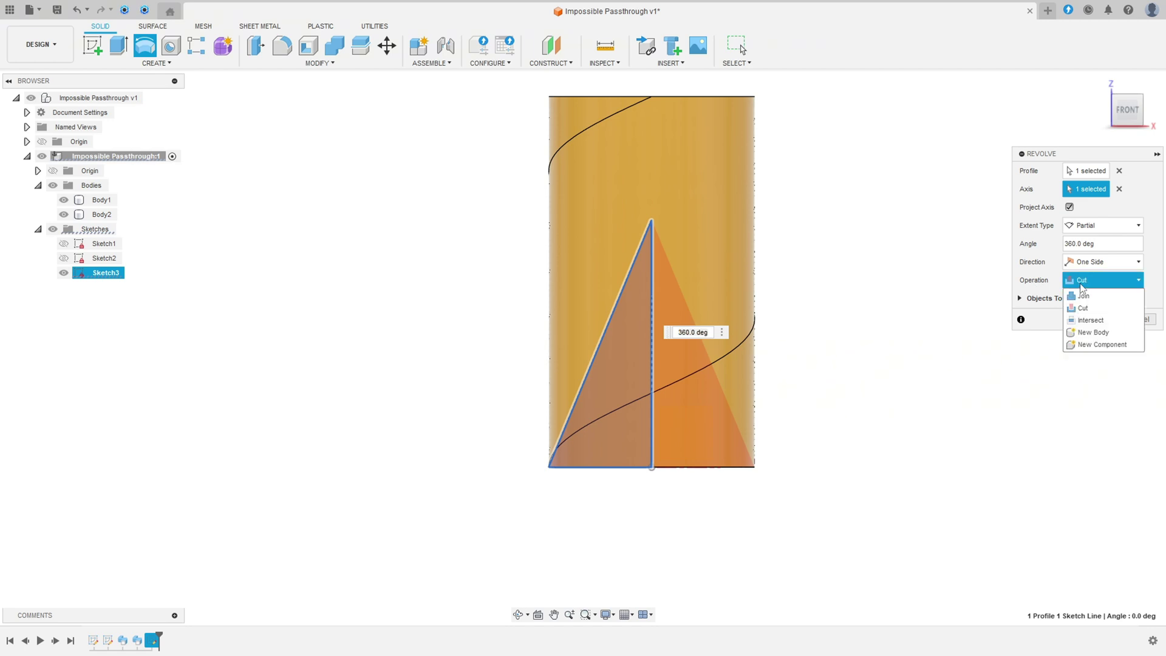
{"action": "left_click", "coordinate": [1088, 320]}
{"action": "left_click", "coordinate": [1091, 319]}
- Inspect the resulting striped cone and reopen Sketch3 from the timeline
{"action": "middle_click_drag", "start_coordinate": [804, 220], "coordinate": [801, 254], "text": "shift"}
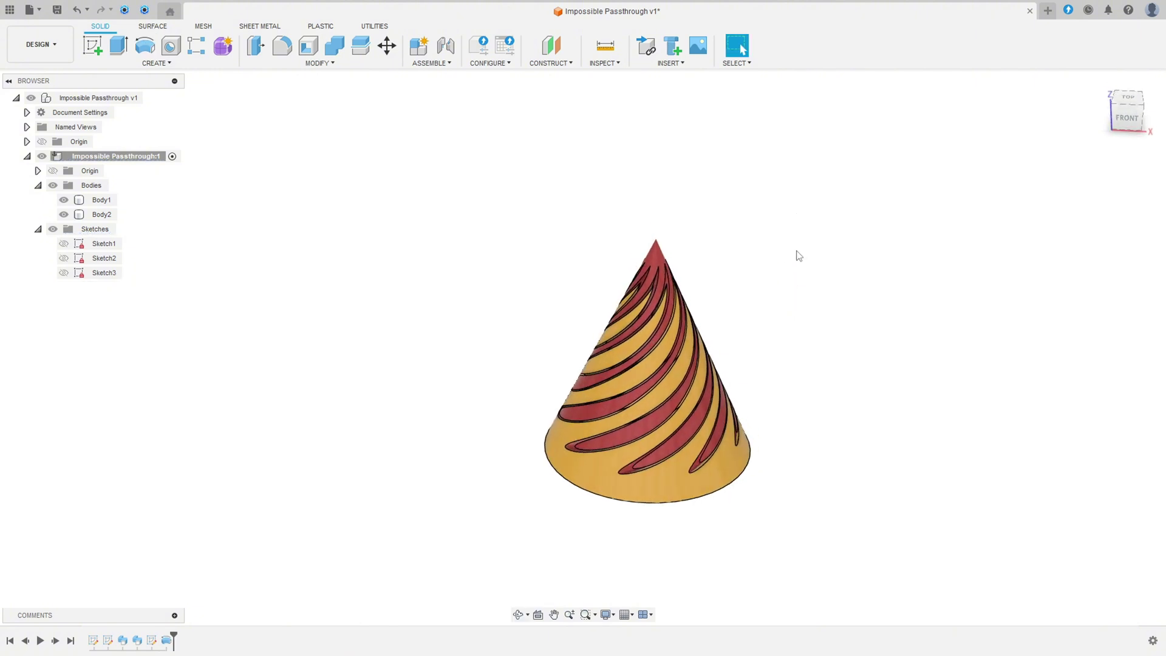
{"action": "mouse_move", "coordinate": [747, 333]}
{"action": "middle_mouse_down", "text": "shift"}
{"action": "mouse_move", "coordinate": [799, 317]}
{"action": "mouse_move", "coordinate": [922, 340]}
{"action": "mouse_move", "coordinate": [786, 331]}
{"action": "mouse_move", "coordinate": [749, 347]}
{"action": "middle_mouse_up", "text": "shift"}
{"action": "key", "text": "Escape"}
{"action": "left_click", "coordinate": [592, 492]}
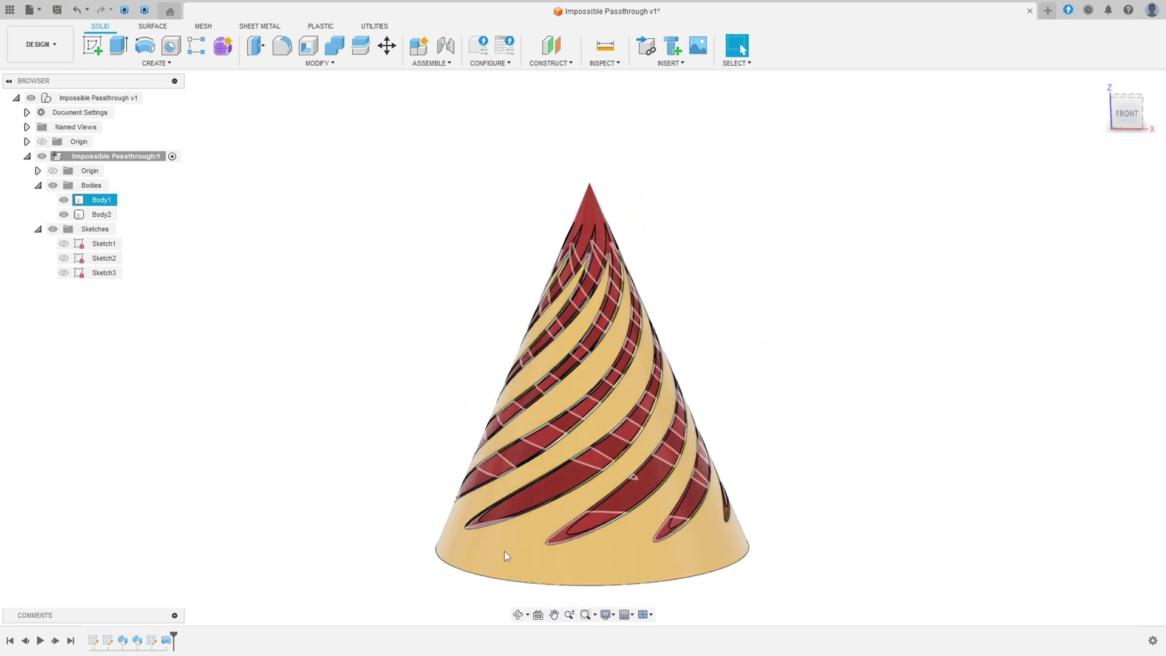
{"action": "left_click", "coordinate": [511, 549]}
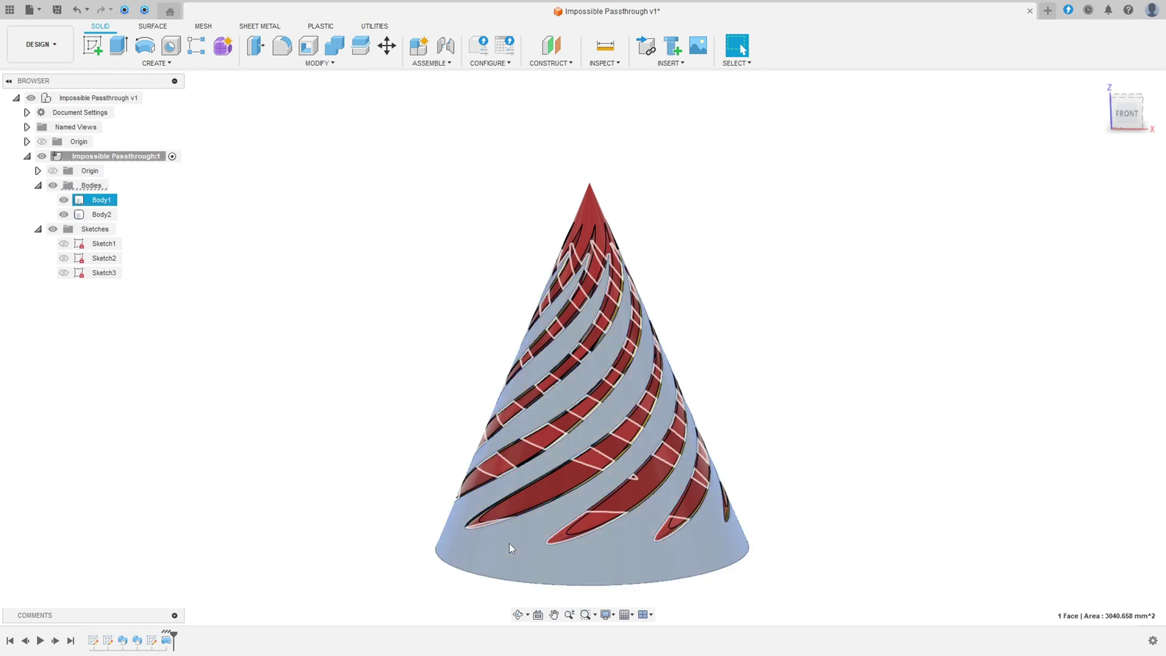
{"action": "left_click", "coordinate": [373, 400]}
{"action": "left_click", "coordinate": [766, 317]}
{"action": "scroll", "coordinate": [764, 318], "scroll_direction": "down", "scroll_amount": 2}
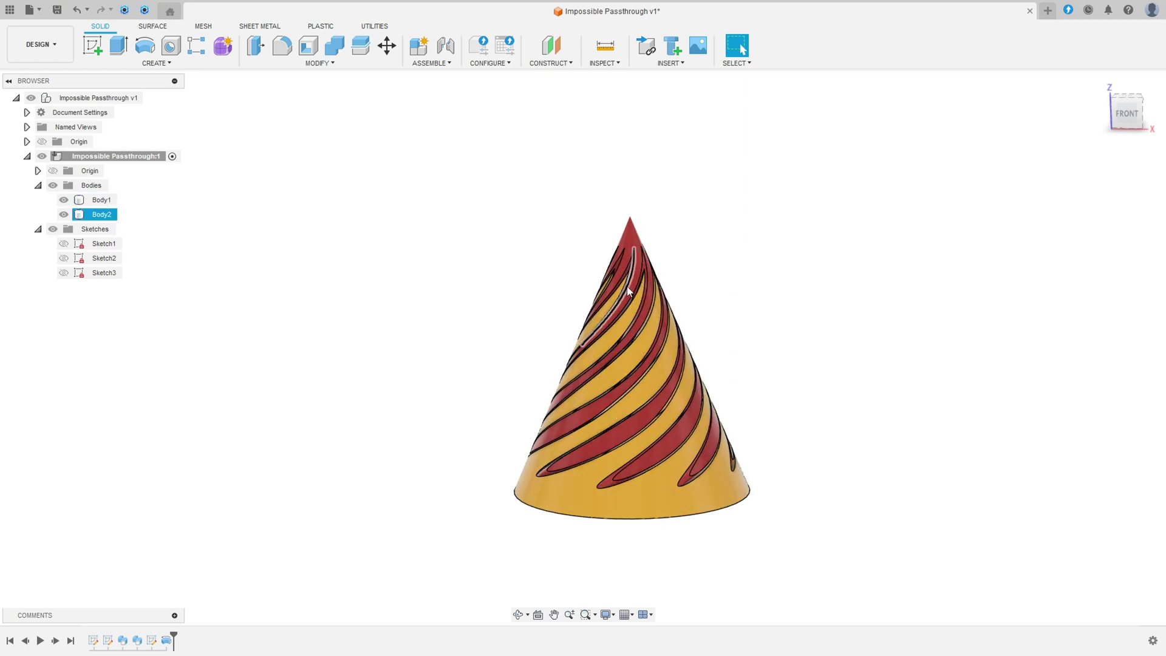
{"action": "double_click", "coordinate": [152, 642]}
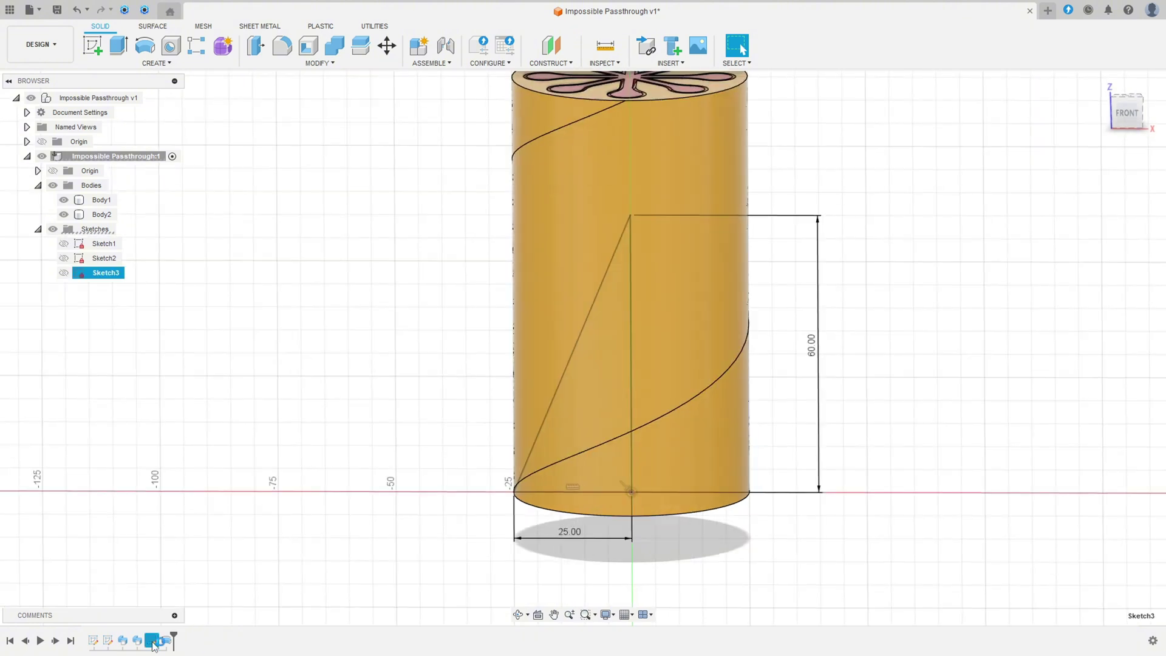
- Replace the slanted edge with a 25 mm top line and two 10 mm edge segments
{"action": "left_click", "coordinate": [552, 396]}
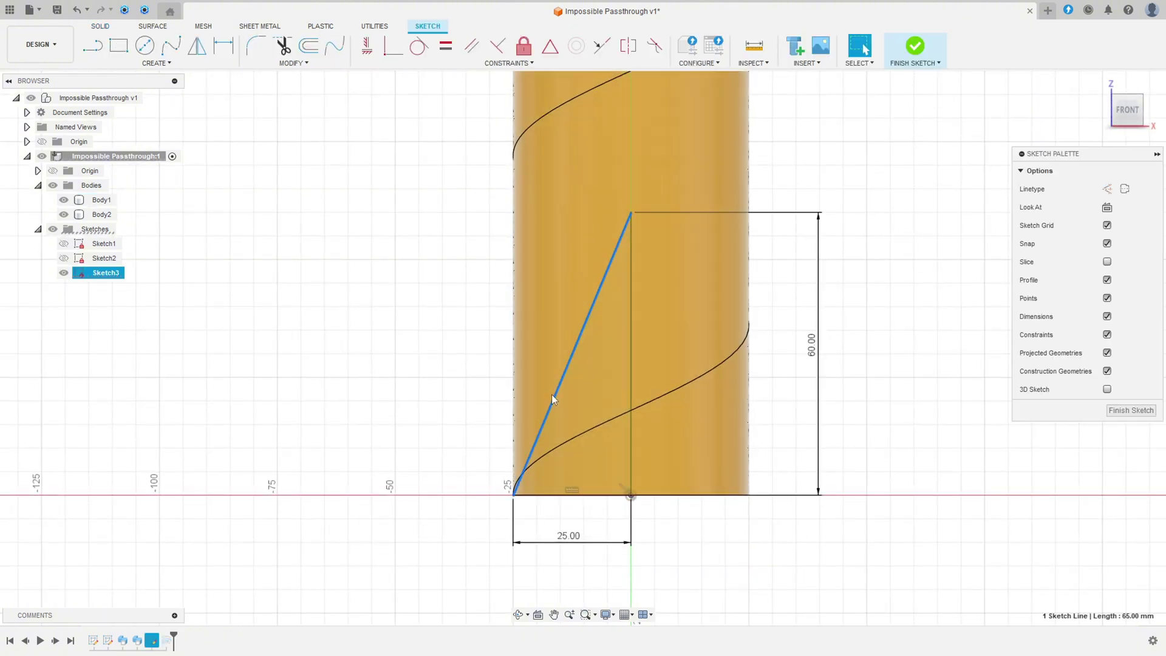
{"action": "key", "text": "Delete"}
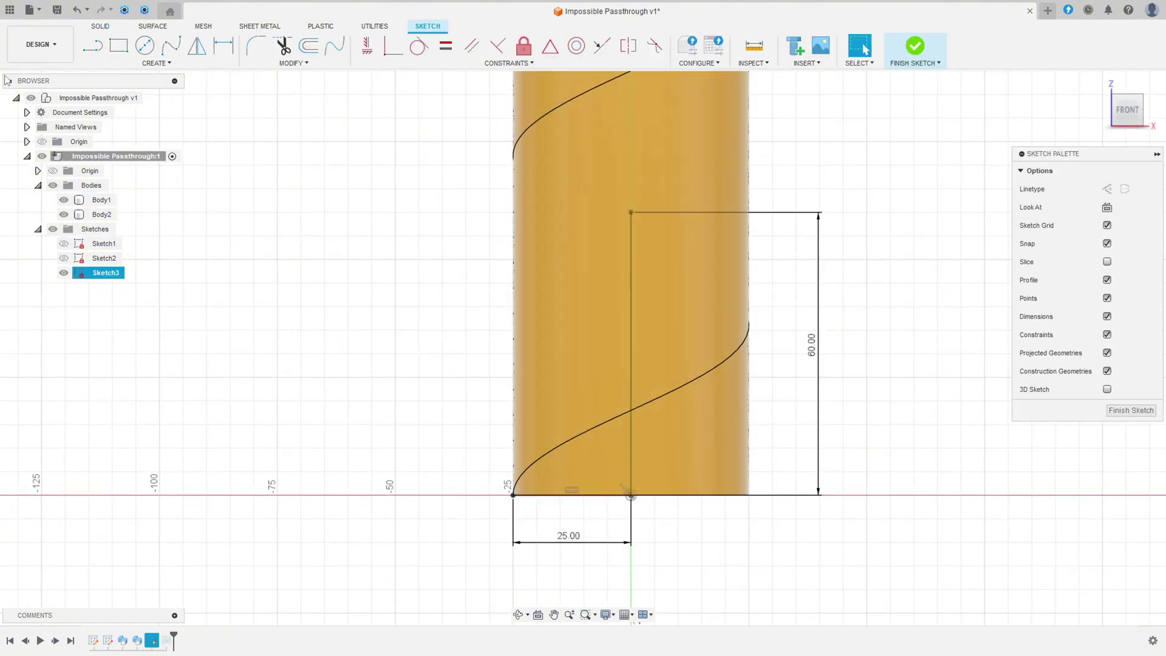
{"action": "left_click", "coordinate": [92, 45]}
{"action": "left_click", "coordinate": [632, 212]}
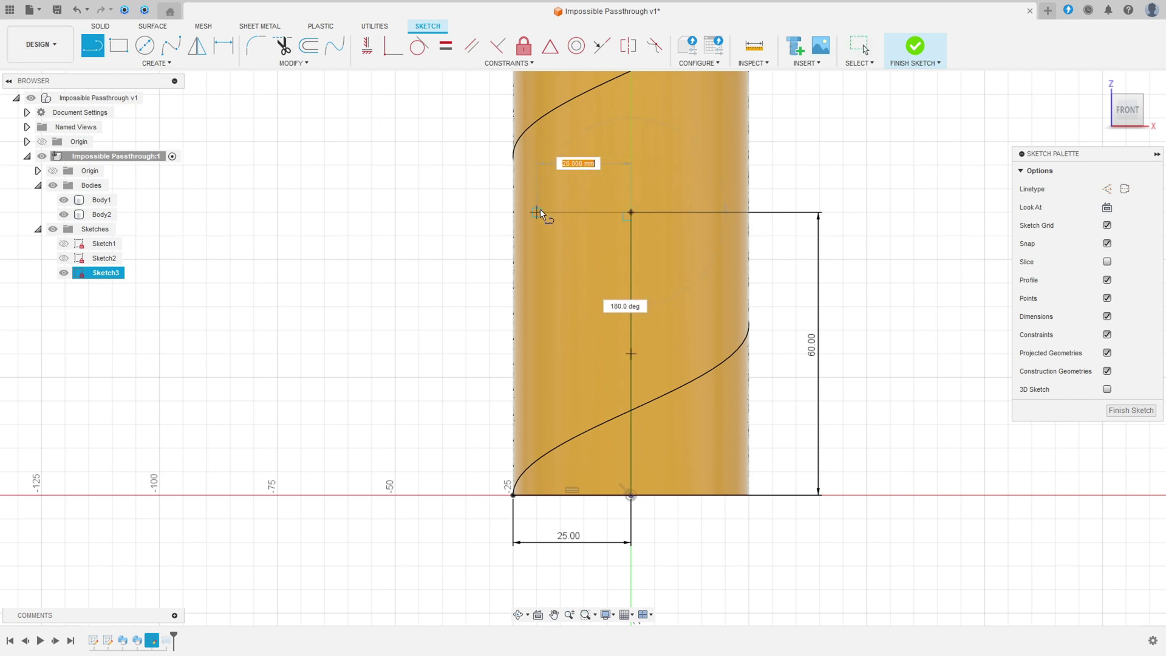
{"action": "type", "text": "25"}
{"action": "key", "text": "Return"}
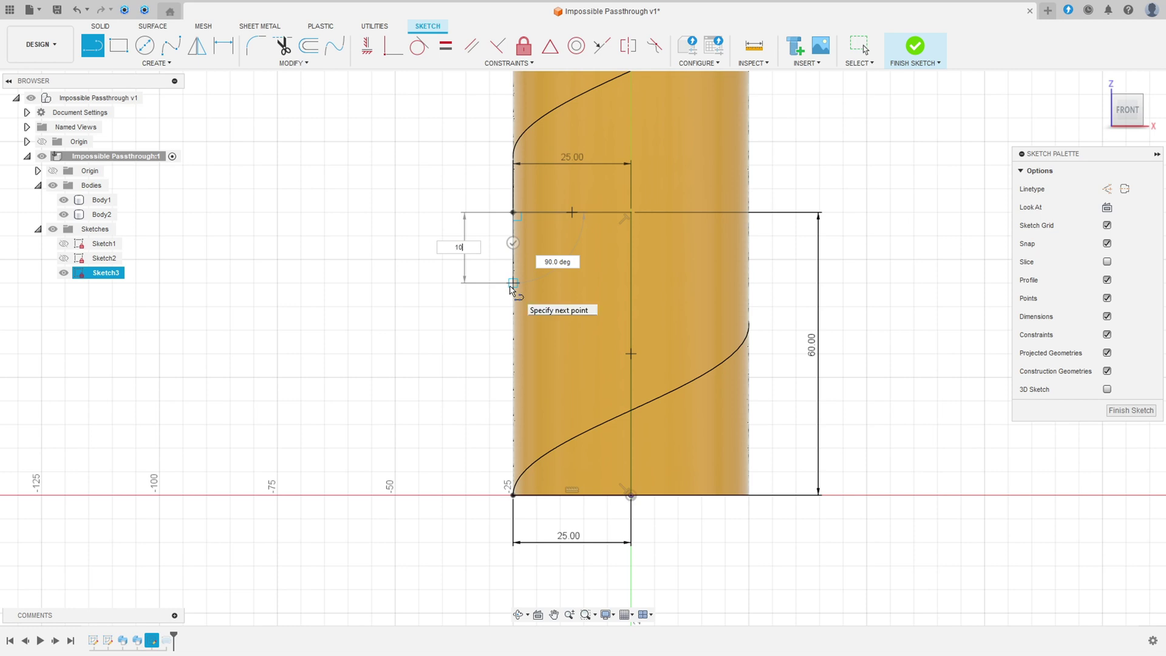
{"action": "key", "text": "Return"}
{"action": "key", "text": "Escape"}
{"action": "key", "text": "l"}
{"action": "left_click", "coordinate": [513, 495]}
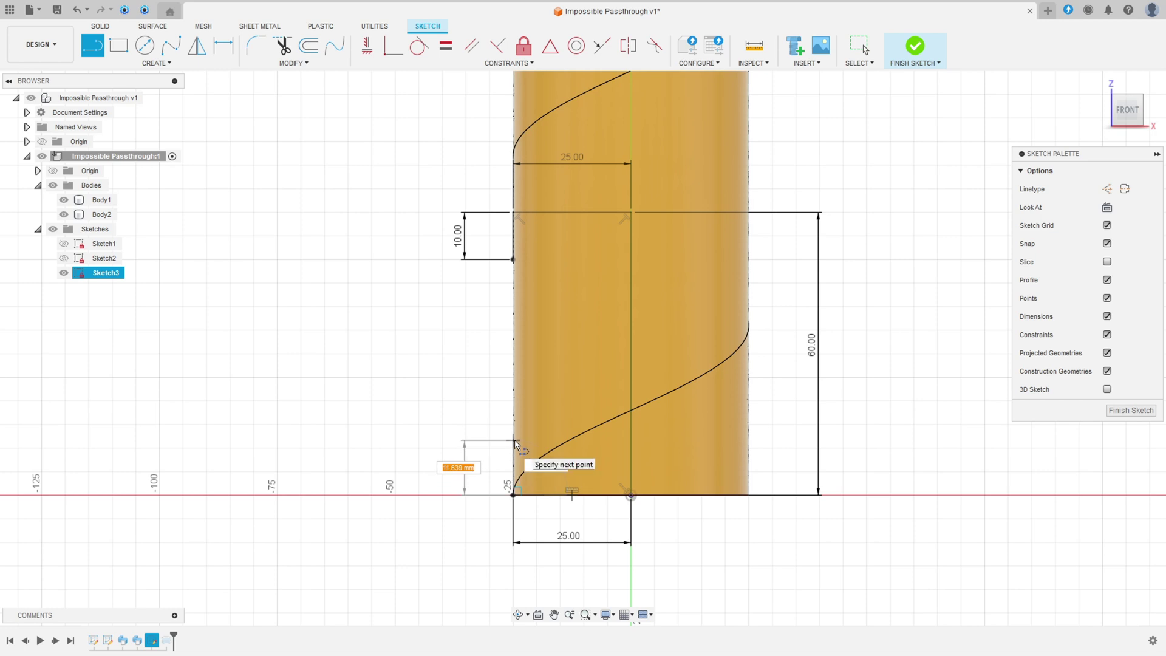
{"action": "key", "text": "Return"}
{"action": "key", "text": "Escape"}
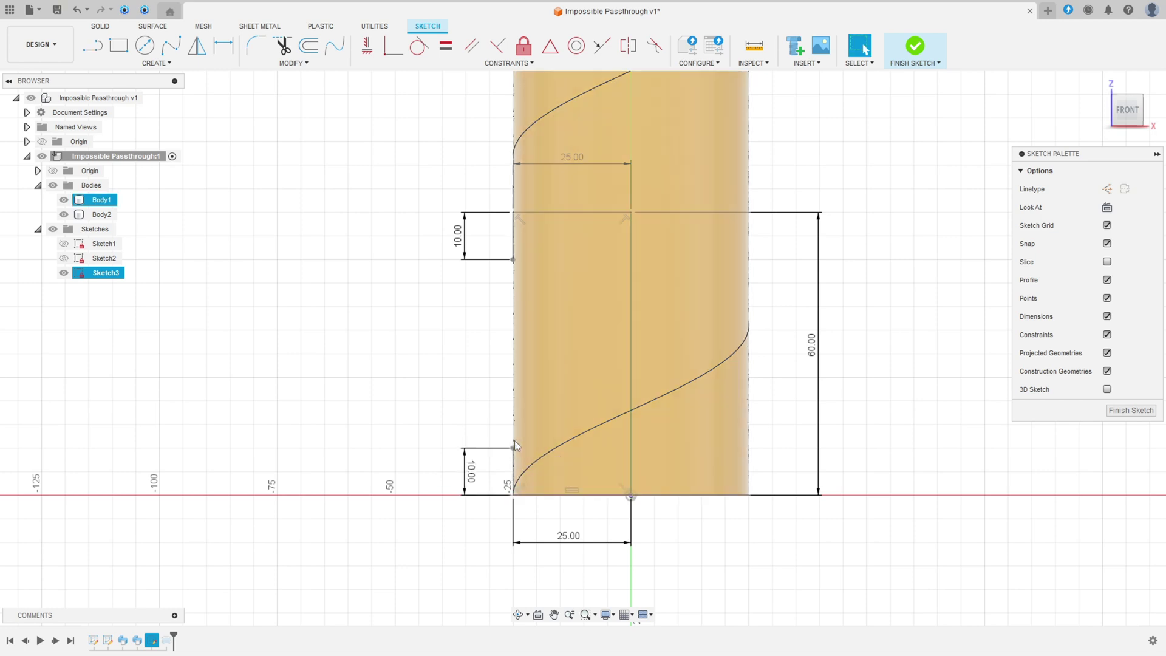
- Join the two segment ends with a 3-point arc and add its radius dimension
{"action": "left_click", "coordinate": [159, 63]}
{"action": "mouse_move", "coordinate": [139, 113]}
{"action": "left_click", "coordinate": [234, 112]}
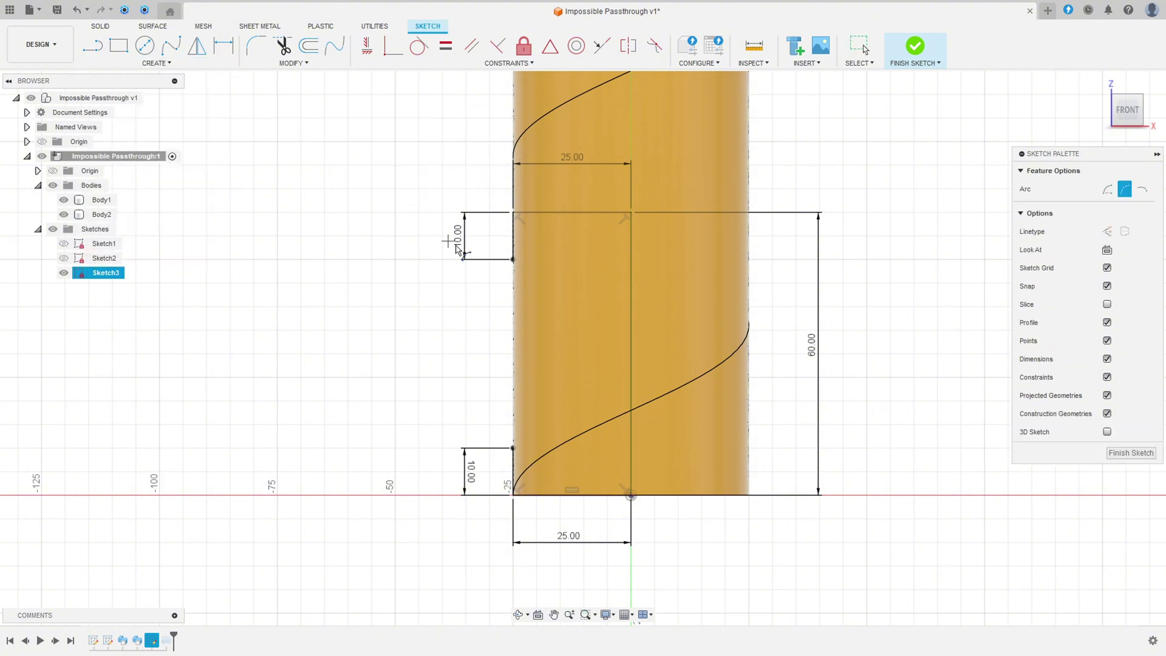
{"action": "left_click", "coordinate": [514, 259]}
{"action": "left_click", "coordinate": [513, 449]}
{"action": "left_click", "coordinate": [565, 373]}
{"action": "left_click", "coordinate": [223, 45]}
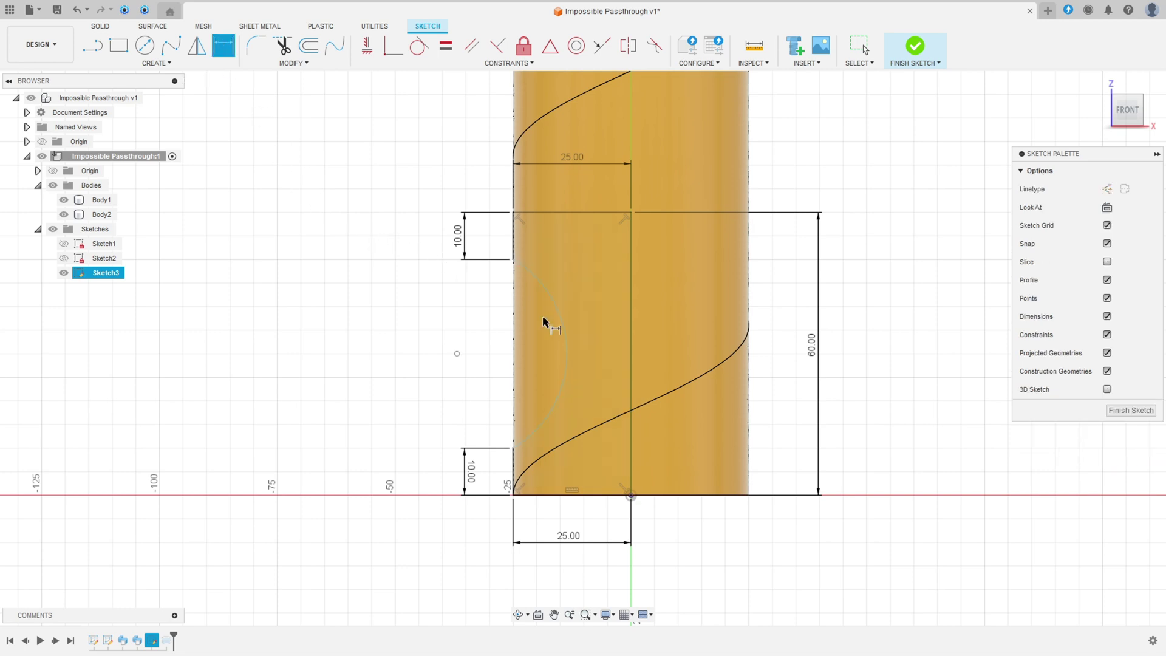
{"action": "left_click", "coordinate": [567, 353]}
{"action": "left_click", "coordinate": [532, 355]}
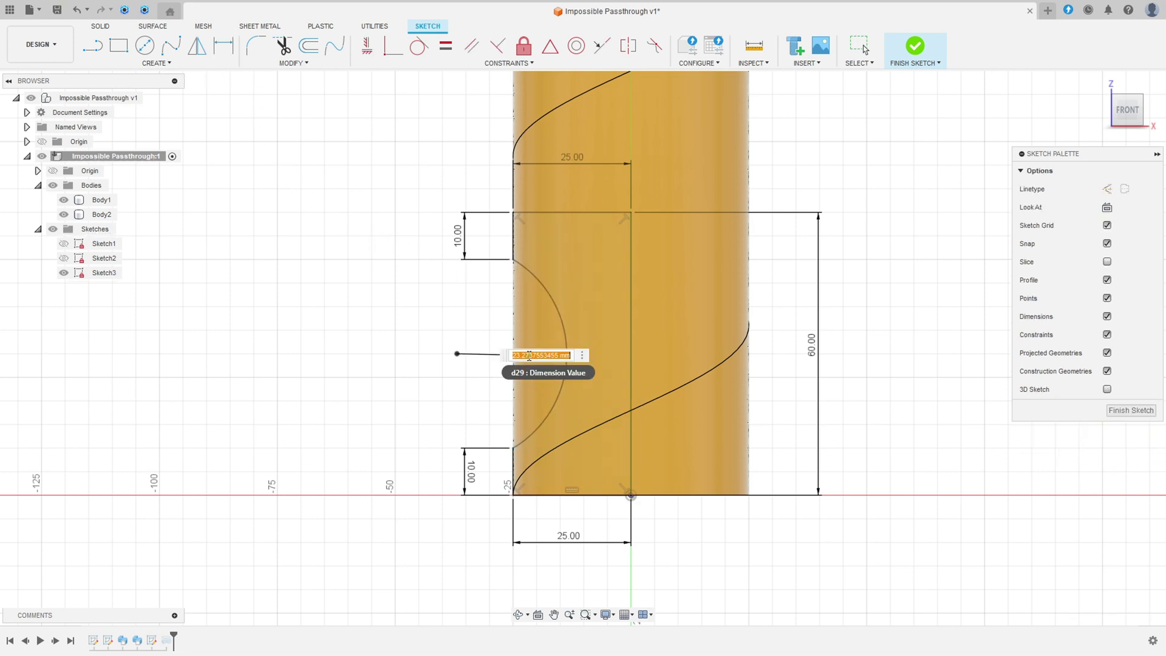